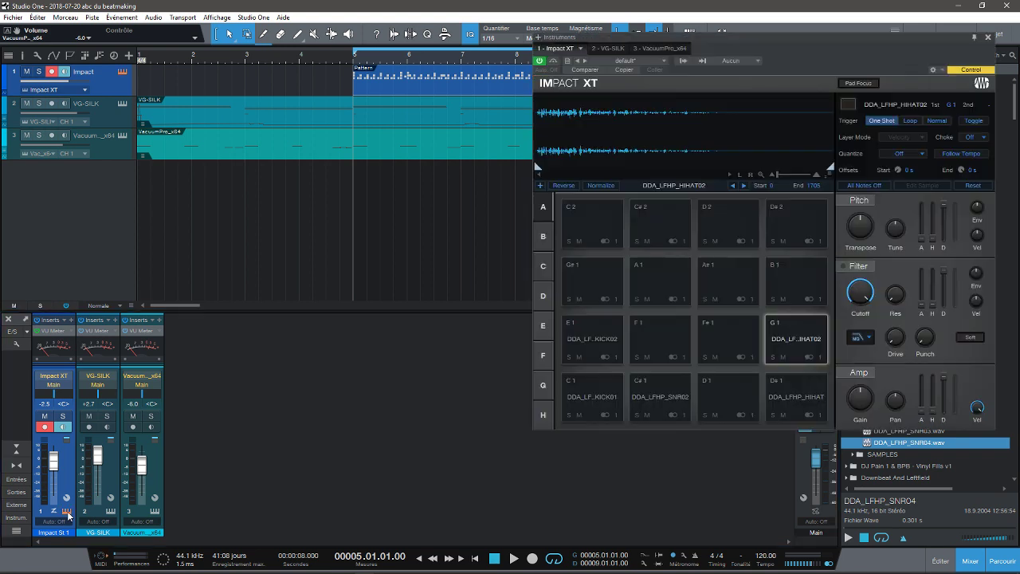
Step: Close the Impact XT window, and view the VG-SILK and VacuumPro instrument interfaces one after the other
left_click(988, 37)
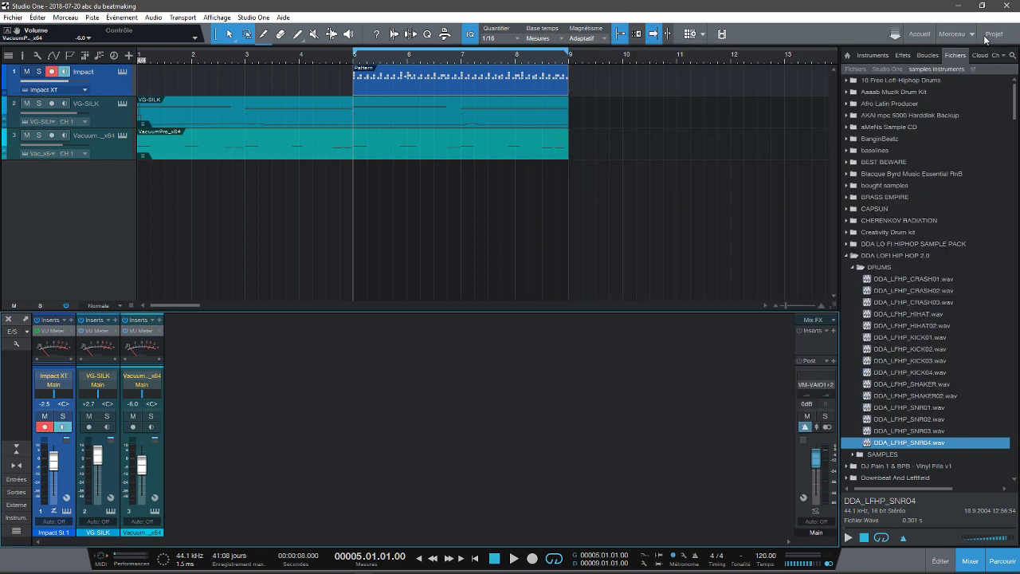
left_click(110, 513)
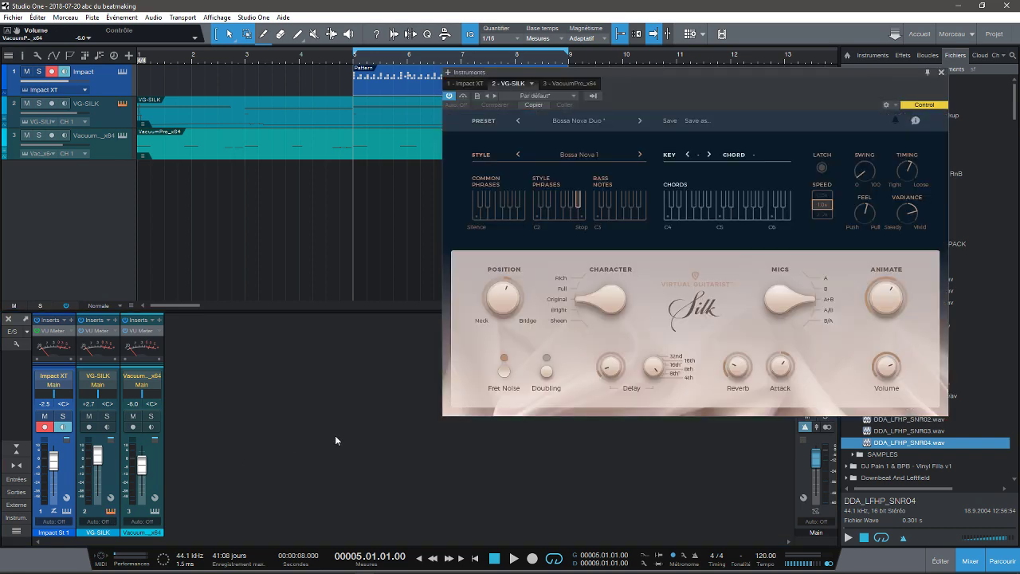
left_click_drag(786, 74, 628, 177)
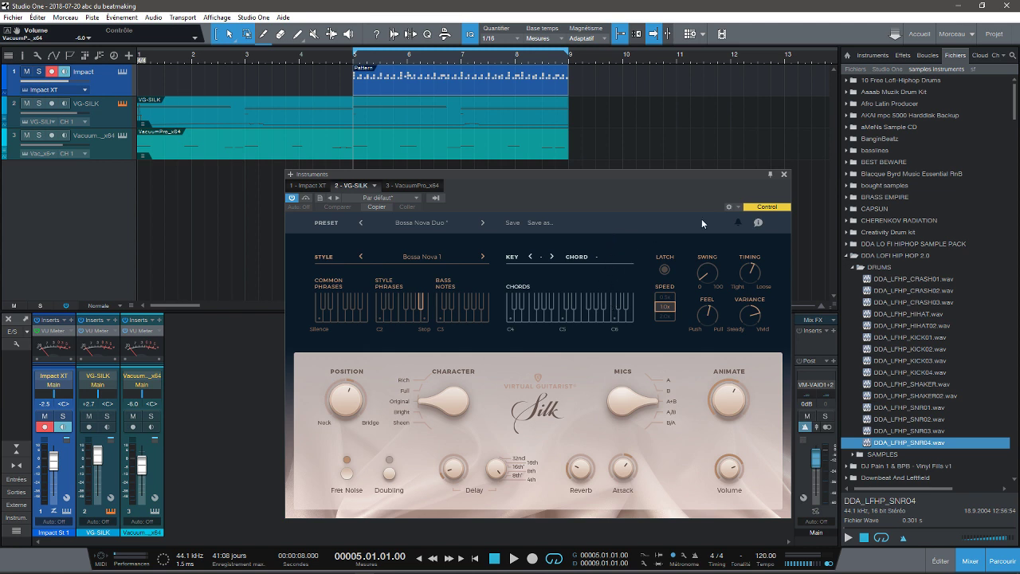
left_click(784, 174)
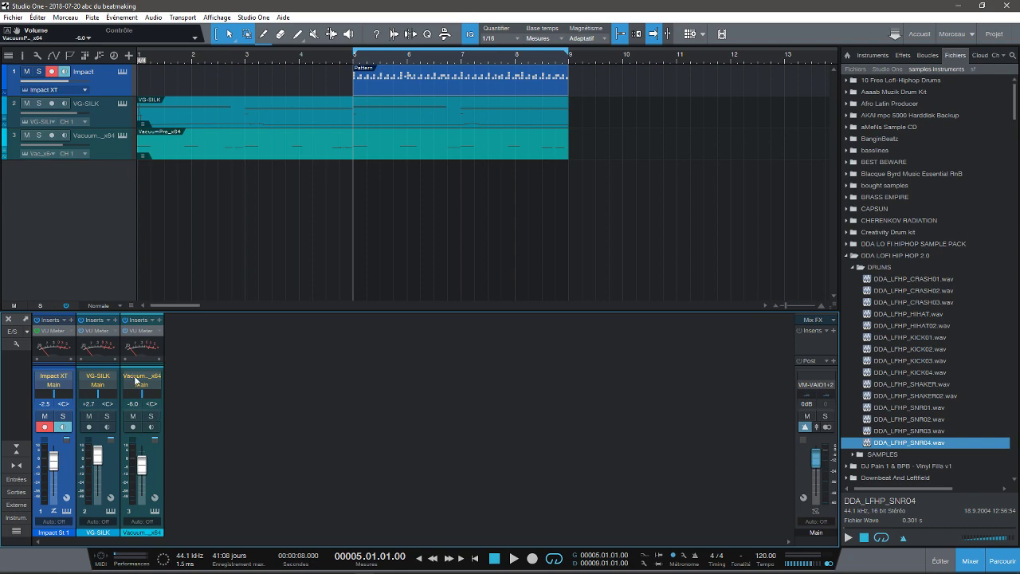
left_click(155, 511)
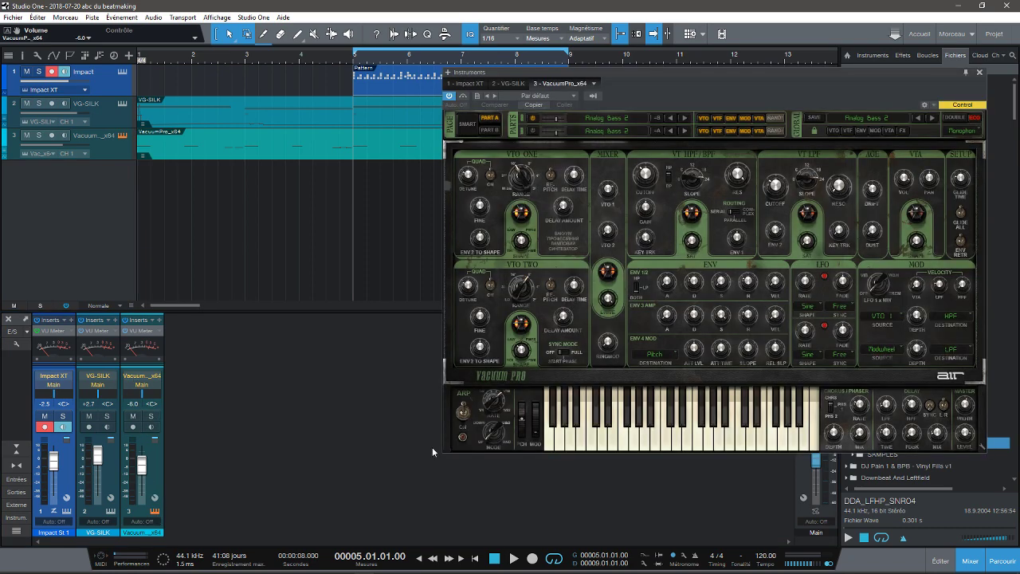
left_click_drag(847, 74, 754, 117)
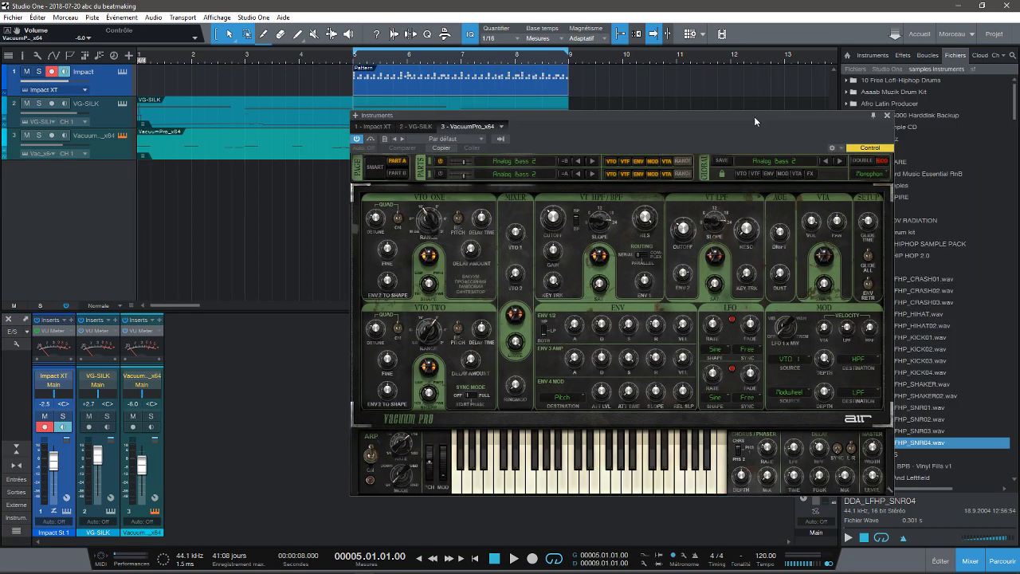
left_click(887, 116)
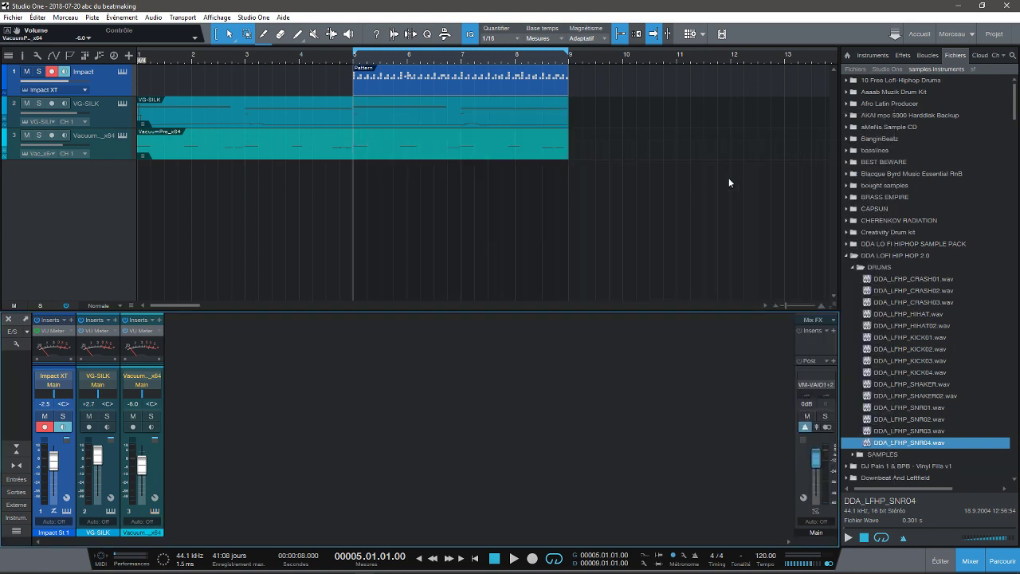
Step: Play the looped section from bar 5 to bar 9 and open its Impact drum pattern in the editor
key("space")
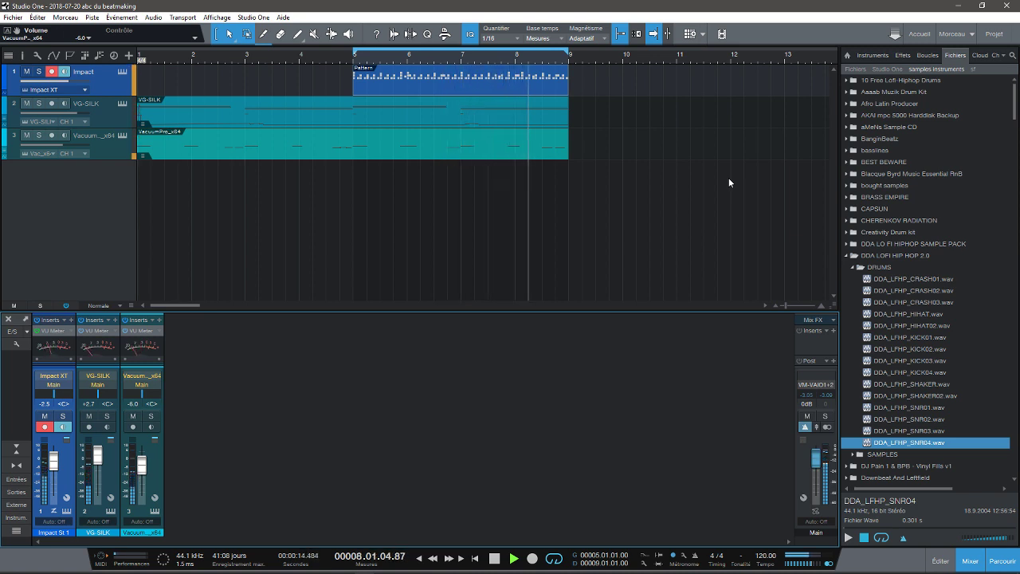
key("space")
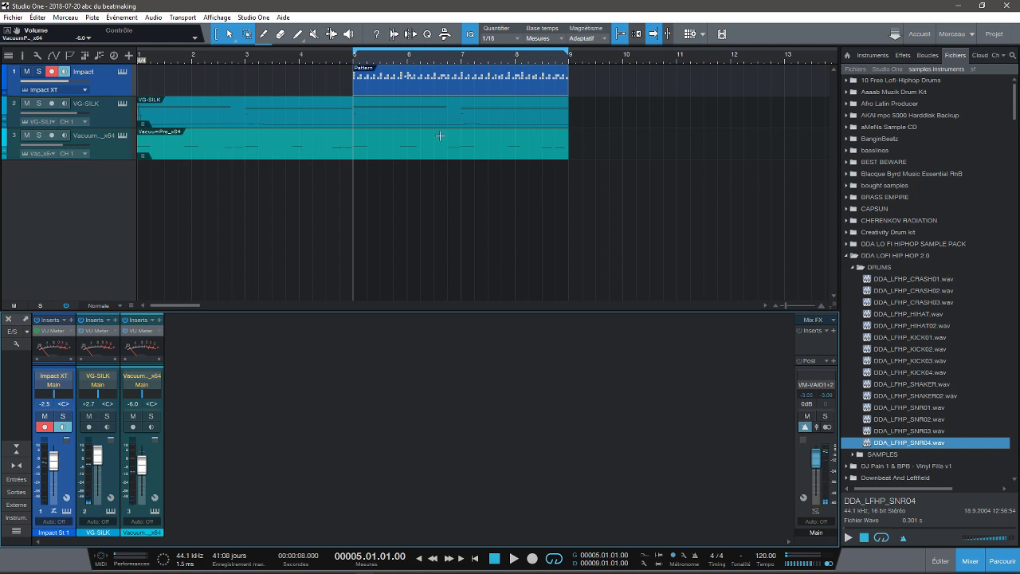
double_click(385, 90)
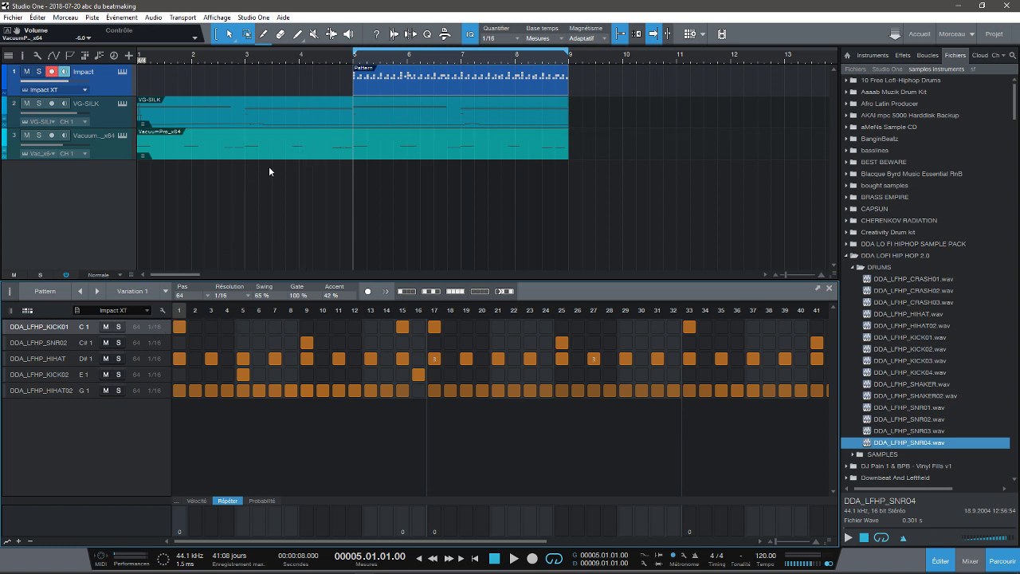
Step: Move the loop range to bars 1–5 and create an empty 64-step pattern spanning it on the Impact track
left_click(154, 84)
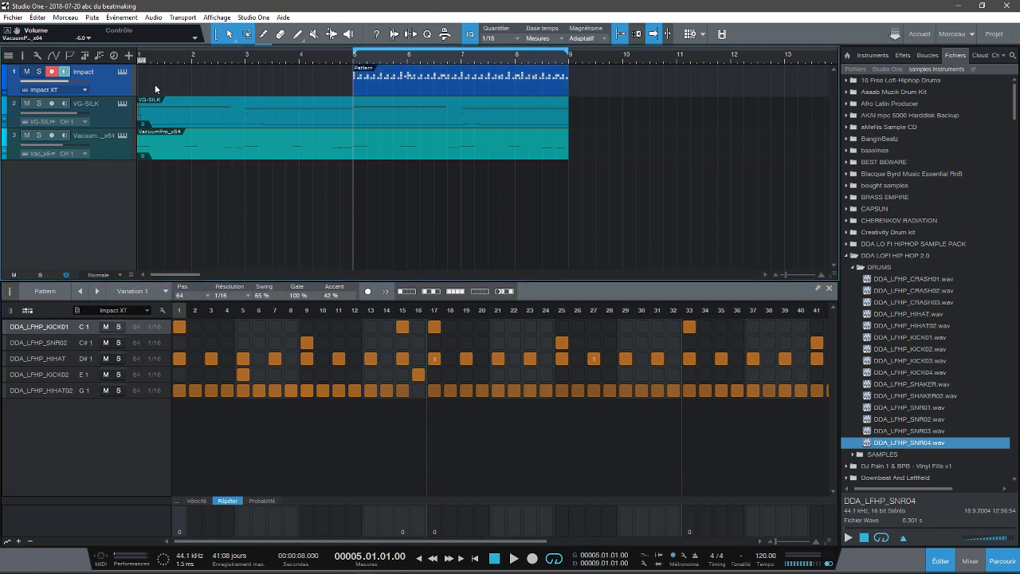
left_click_drag(356, 46, 140, 48)
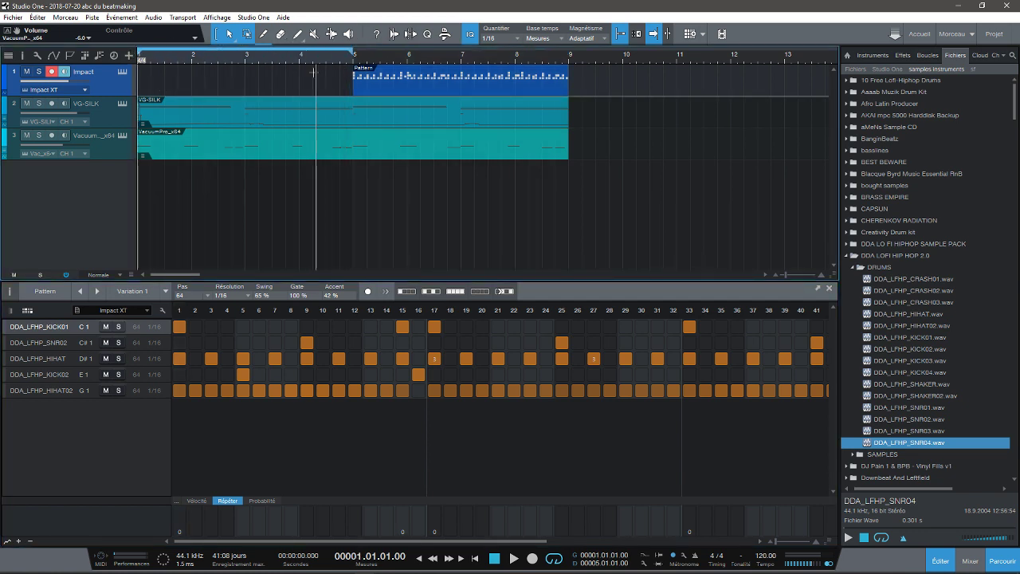
left_click(189, 86)
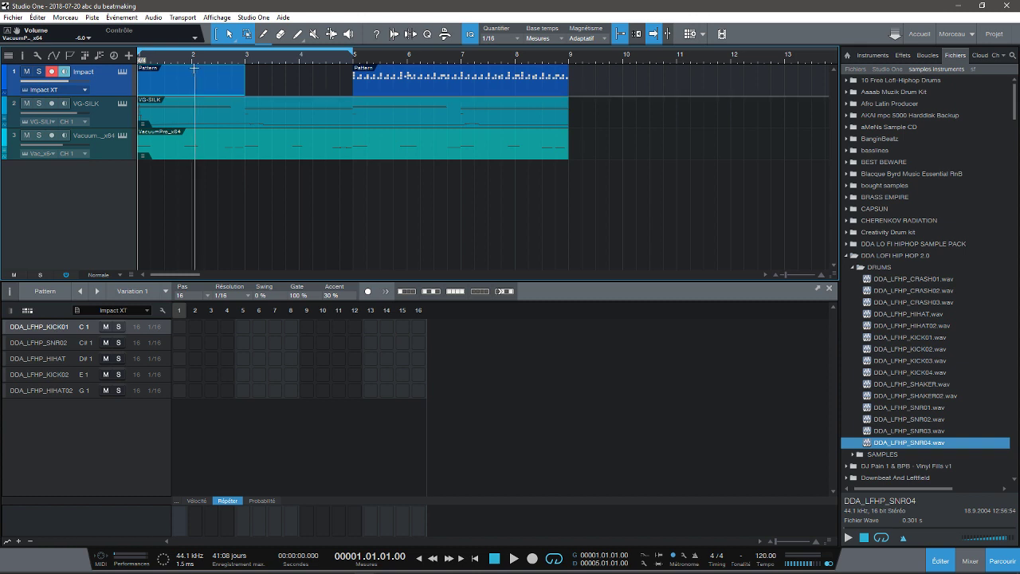
left_click_drag(249, 76, 358, 80)
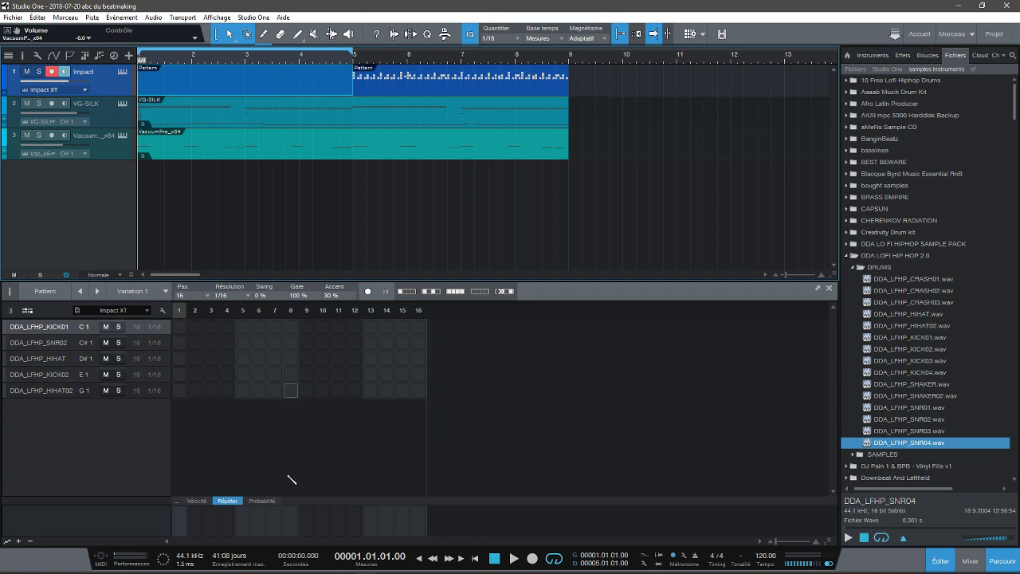
left_click(208, 294)
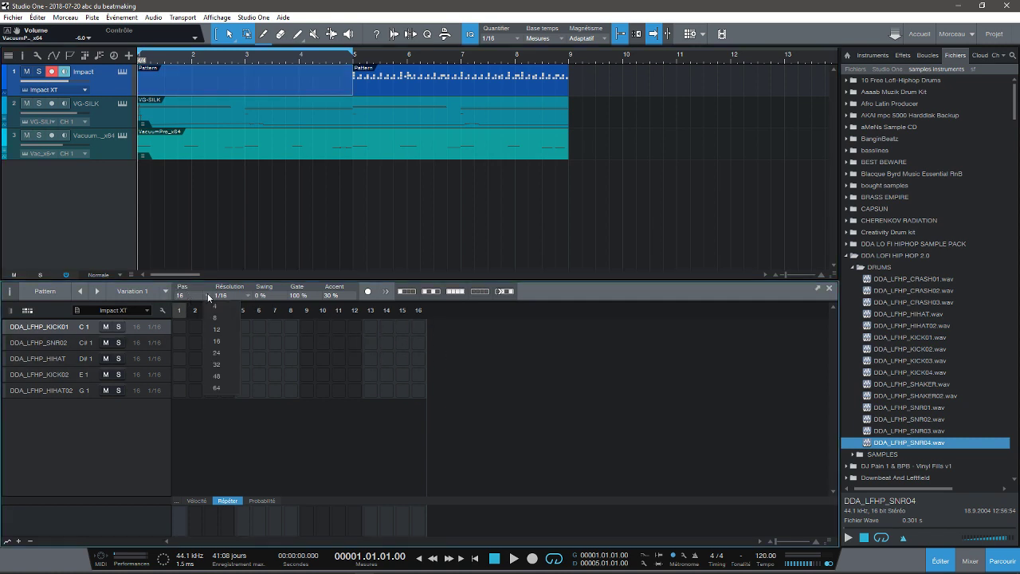
left_click(224, 390)
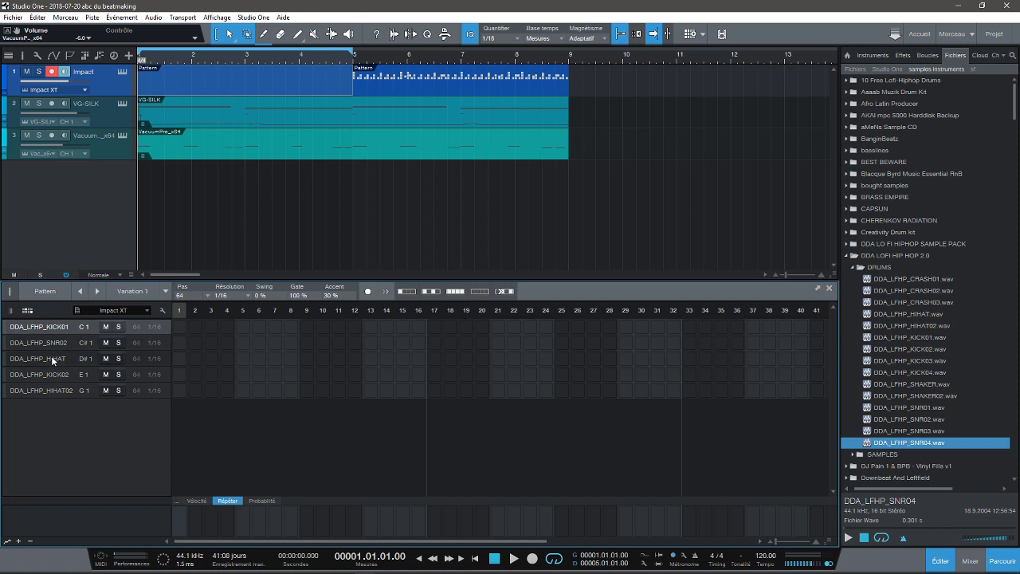
Step: Try filling every fourth step of the DDA_LFHP_HIHAT02 lane, and clear those steps again
left_click(55, 389)
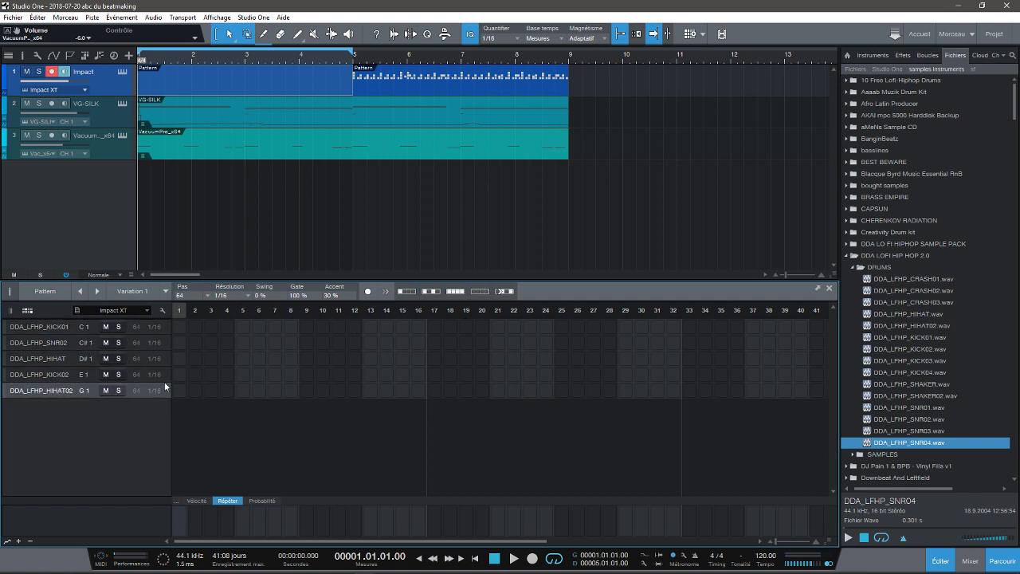
left_click(403, 292)
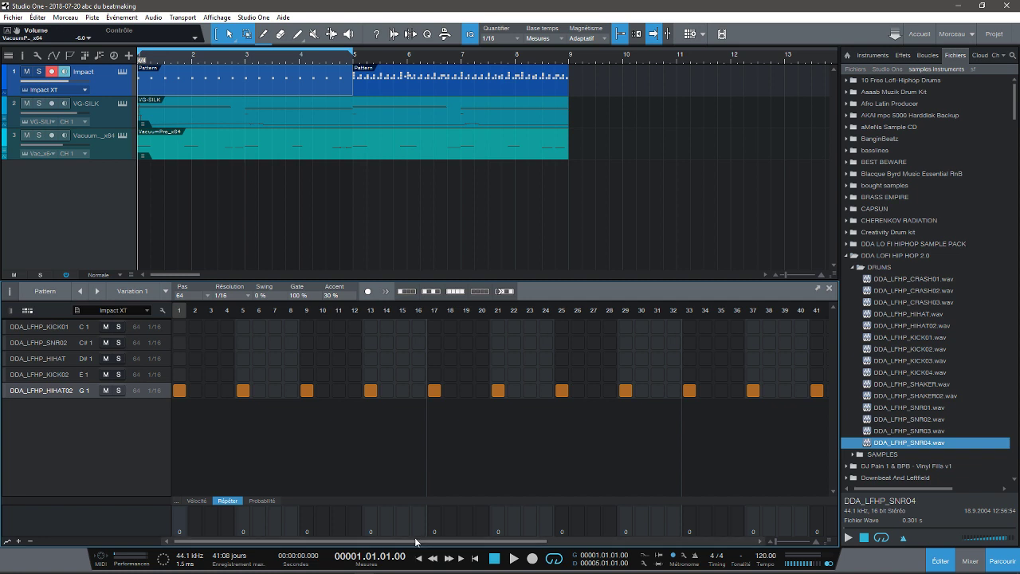
mouse_move(413, 546)
left_mouse_down()
mouse_move(683, 549)
mouse_move(394, 543)
left_mouse_up()
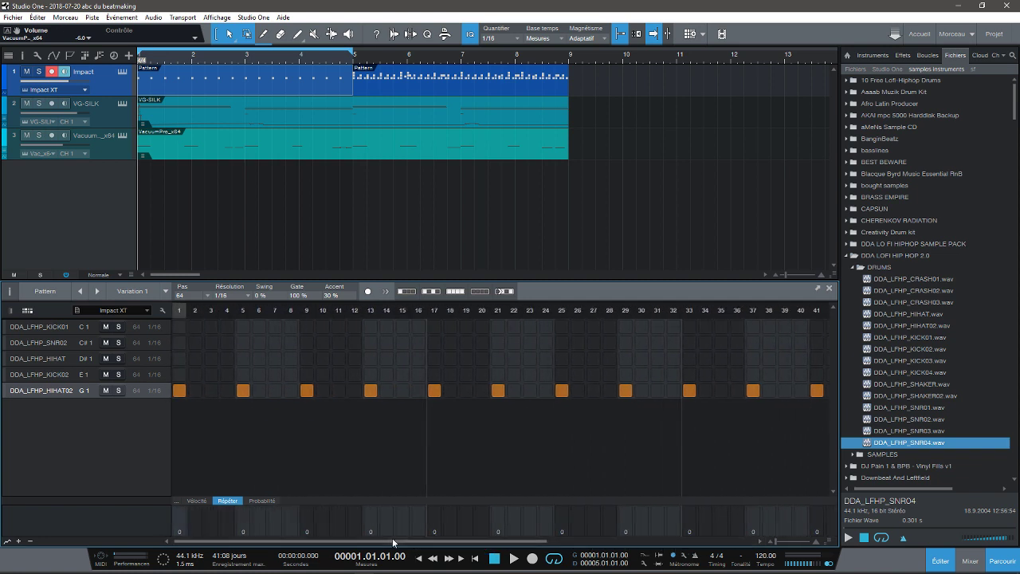
left_click(480, 291)
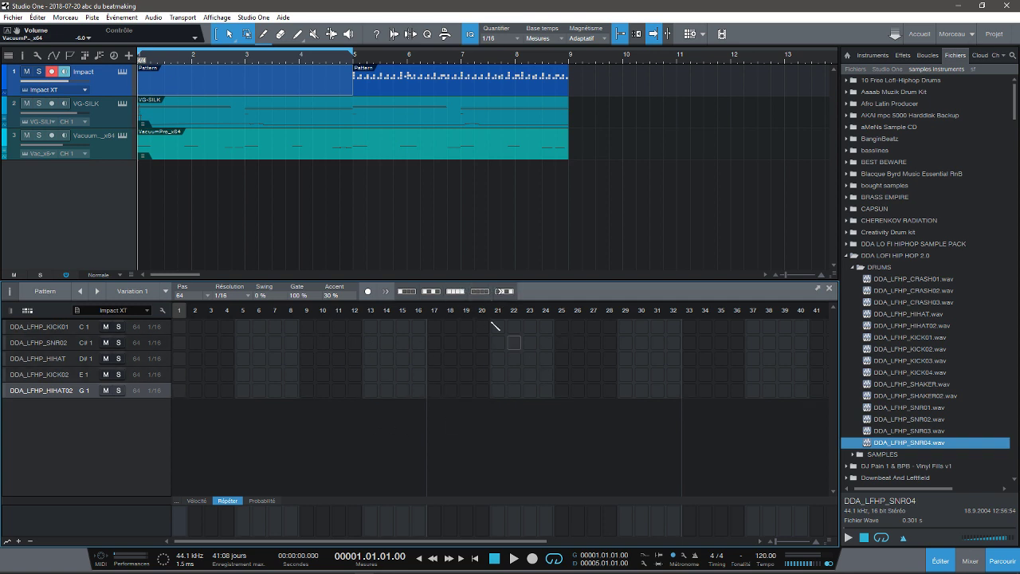
Step: Fill every second step of the DDA_LFHP_HIHAT02 lane and play it back with the Impact track soloed
left_click(437, 292)
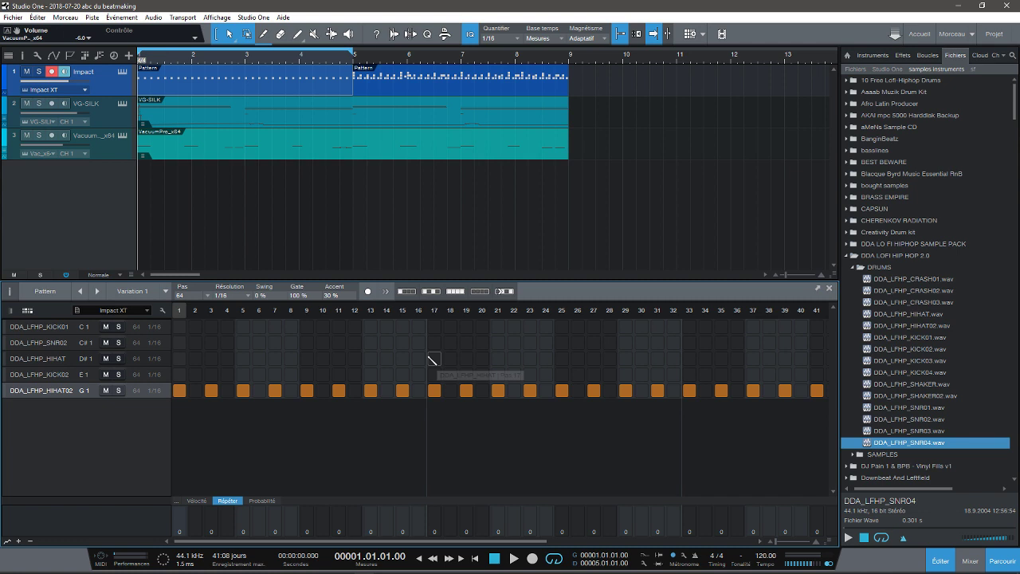
key("space")
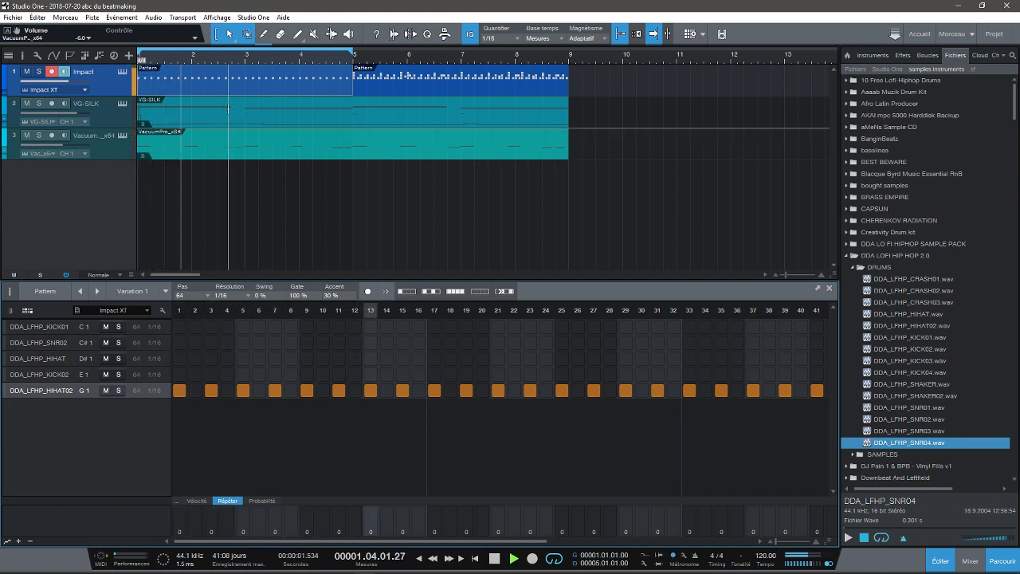
left_click(39, 71)
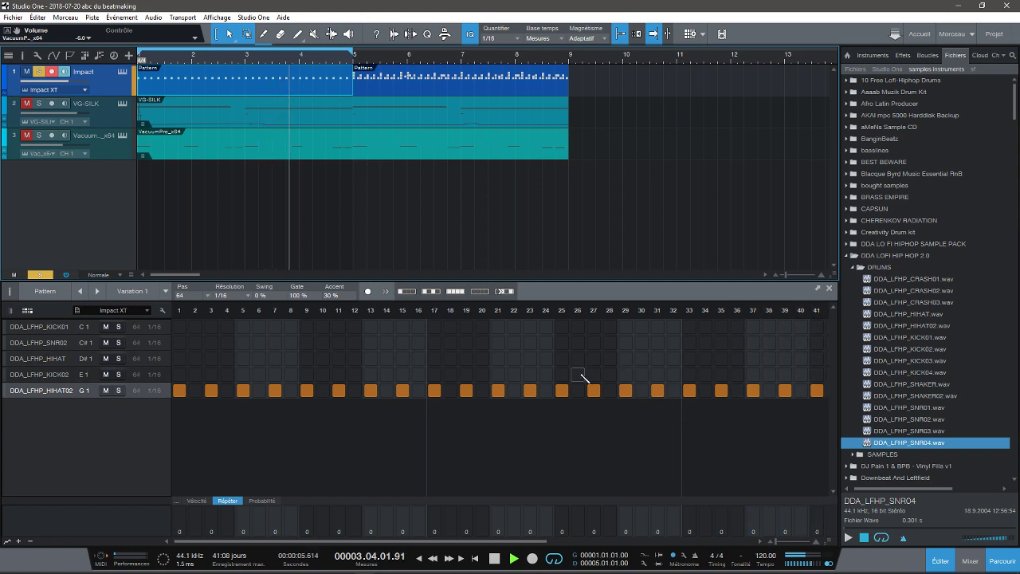
key("space")
Step: Replace the hi-hat steps with a hit on every step of the DDA_LFHP_HIHAT02 lane and play the pattern
left_click(478, 292)
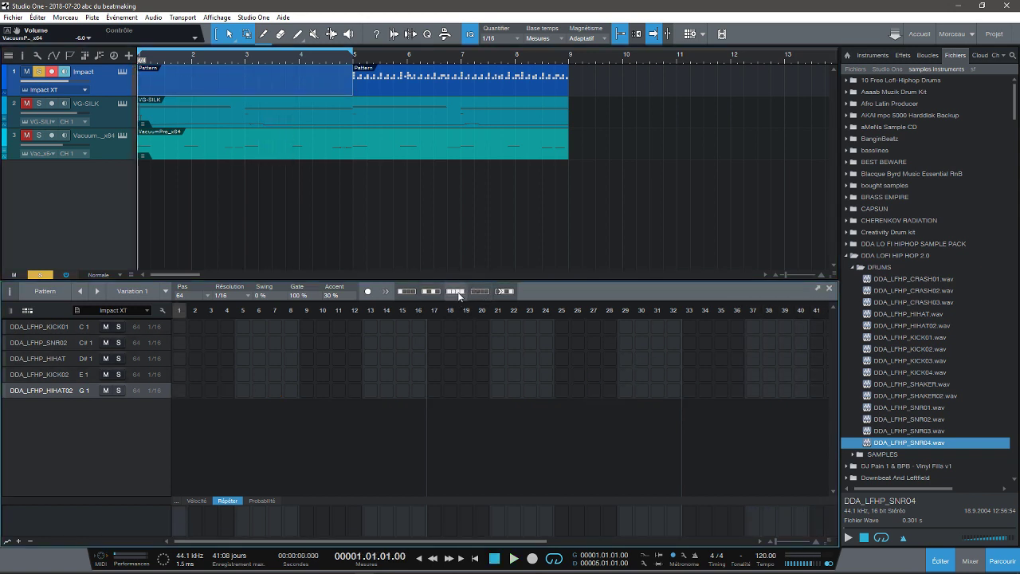
left_click(452, 293)
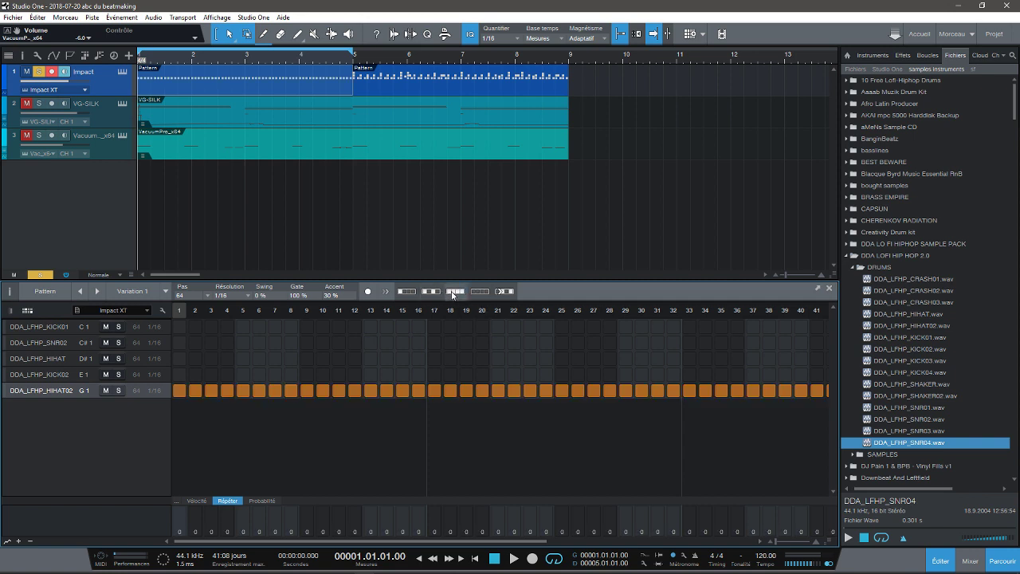
key("space")
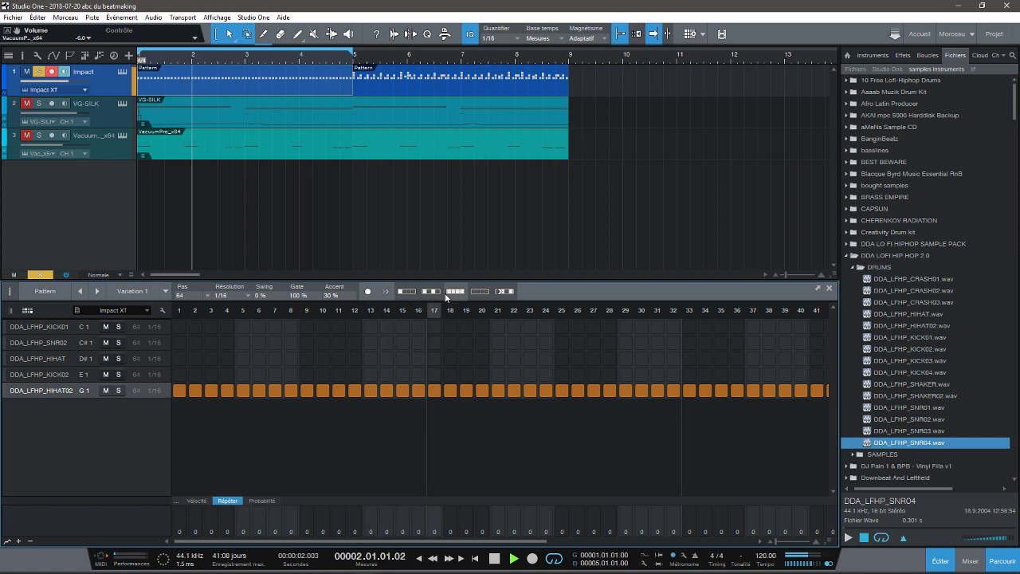
key("space")
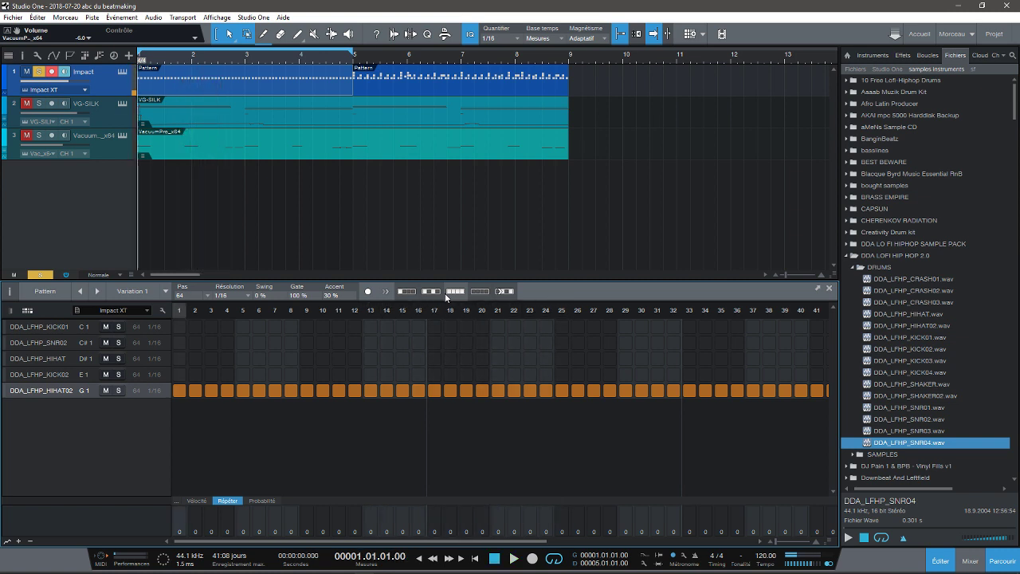
Step: Advance the pattern's step position to step 11
left_click(387, 292)
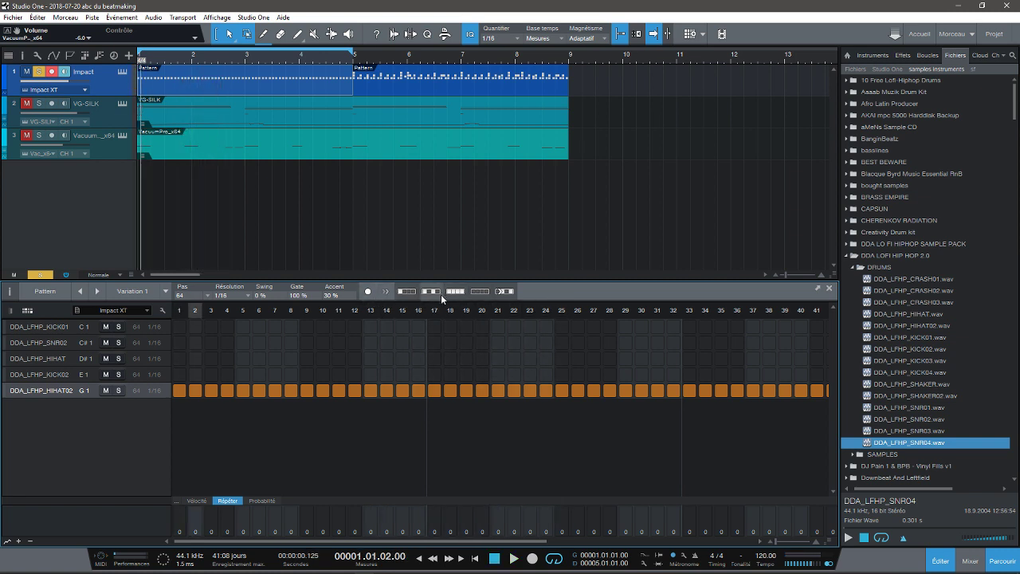
left_click(386, 293)
left_click(385, 292)
left_click(386, 293)
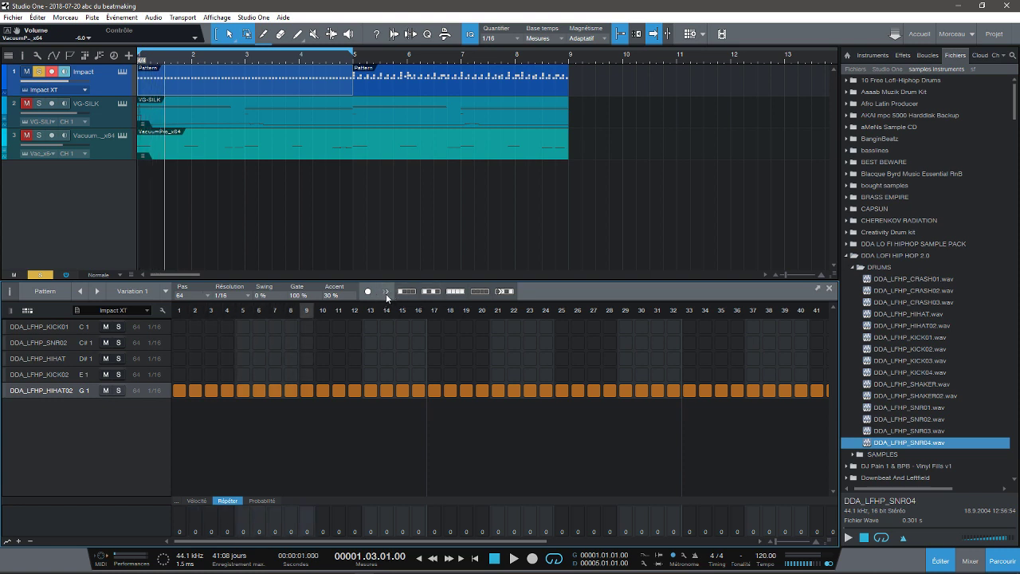
left_click(386, 292)
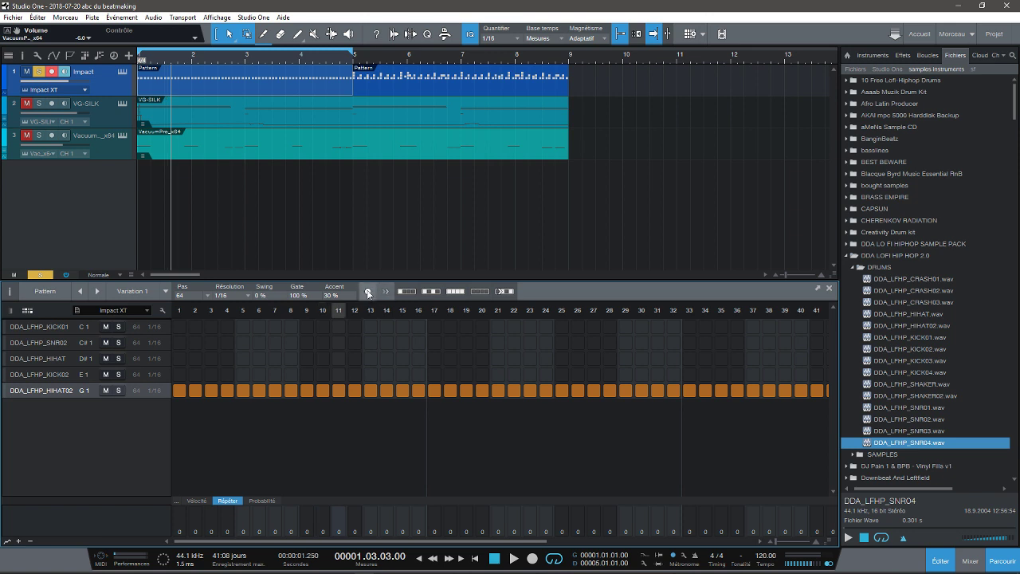
Step: Enable step recording, add DDA_LFHP_KICK02 hits on steps 14 and 18, and play the pattern
left_click(369, 293)
left_click(387, 374)
left_click(446, 376)
key("space")
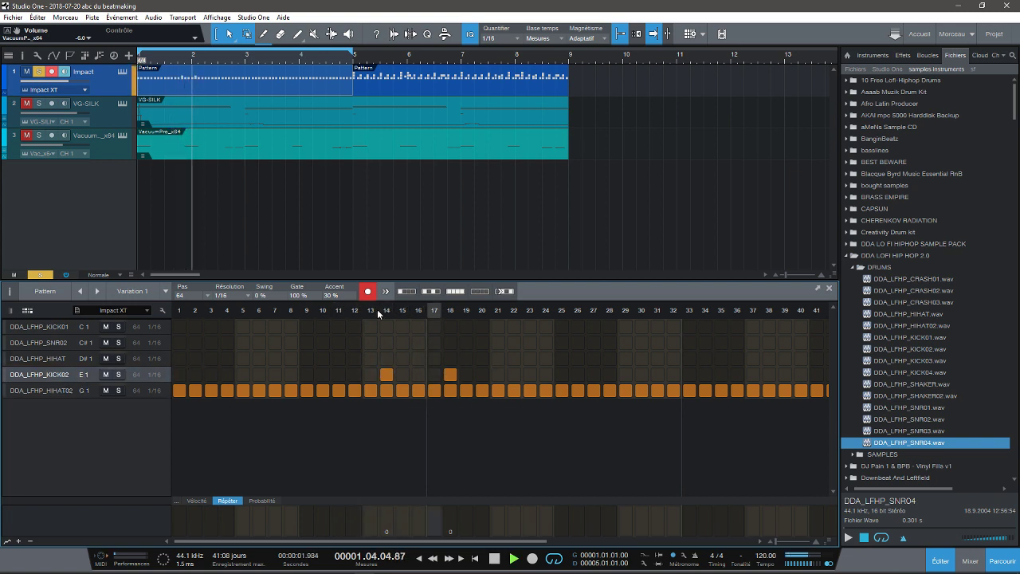
key("space")
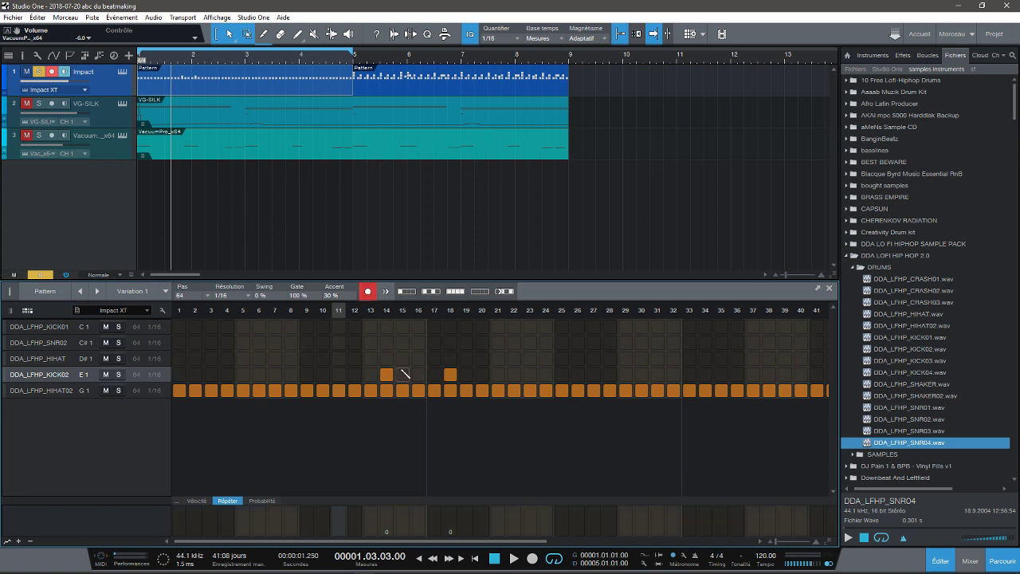
Step: Remove the two DDA_LFHP_KICK02 hits on steps 14 and 18 and turn step recording off
left_click(387, 374)
left_click(451, 374)
left_click(368, 291)
Step: Clear the DDA_LFHP_HIHAT02 steps from the new pattern, and select the same lane in the existing pattern at bar 5
left_click(49, 391)
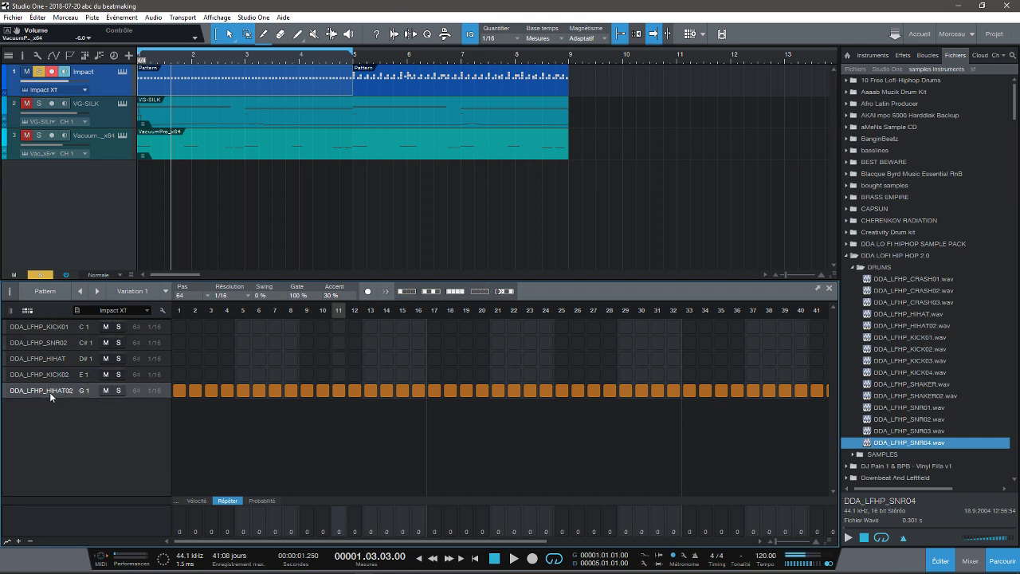
left_click(480, 292)
left_click(373, 85)
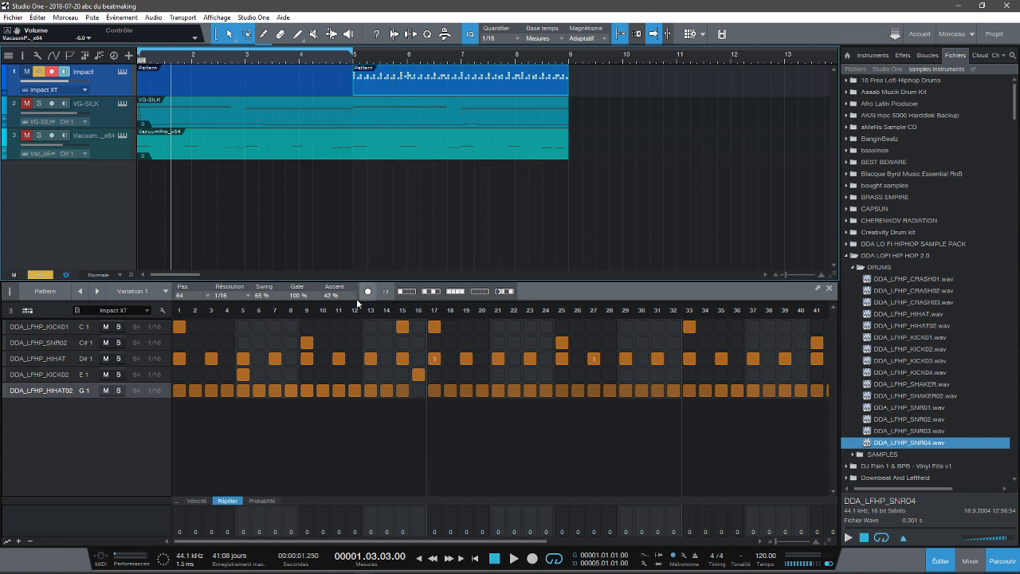
left_click(45, 389)
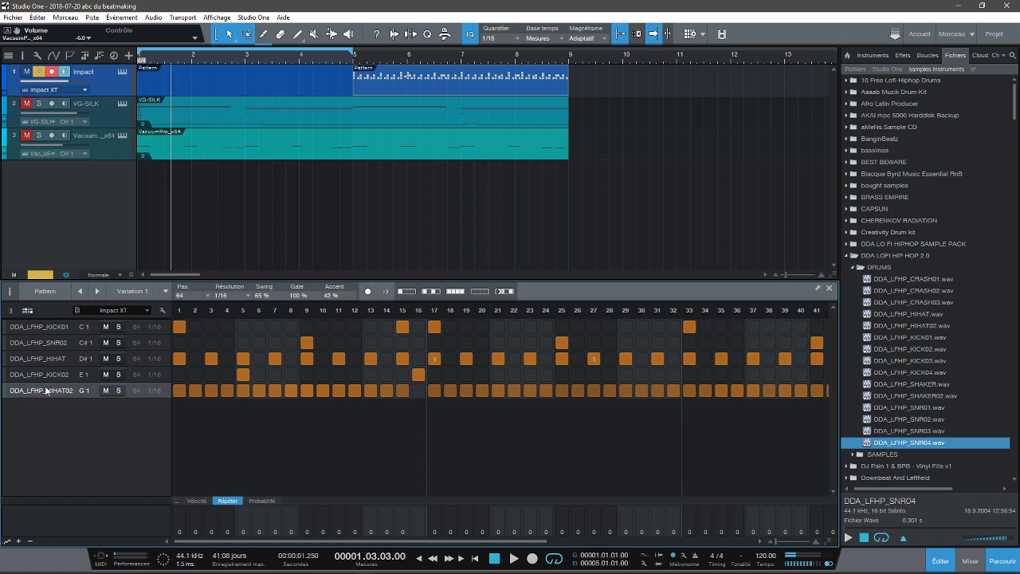
Step: Open the Impact XT instrument, audition the kick, snare and hi-hat pads, and close the instrument window
left_click(122, 72)
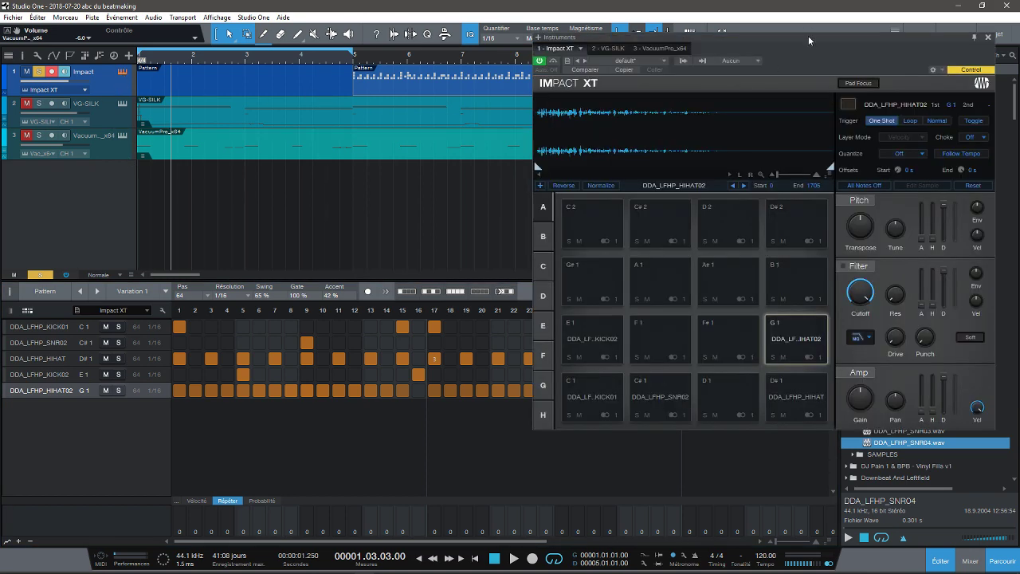
left_click_drag(809, 36, 670, 54)
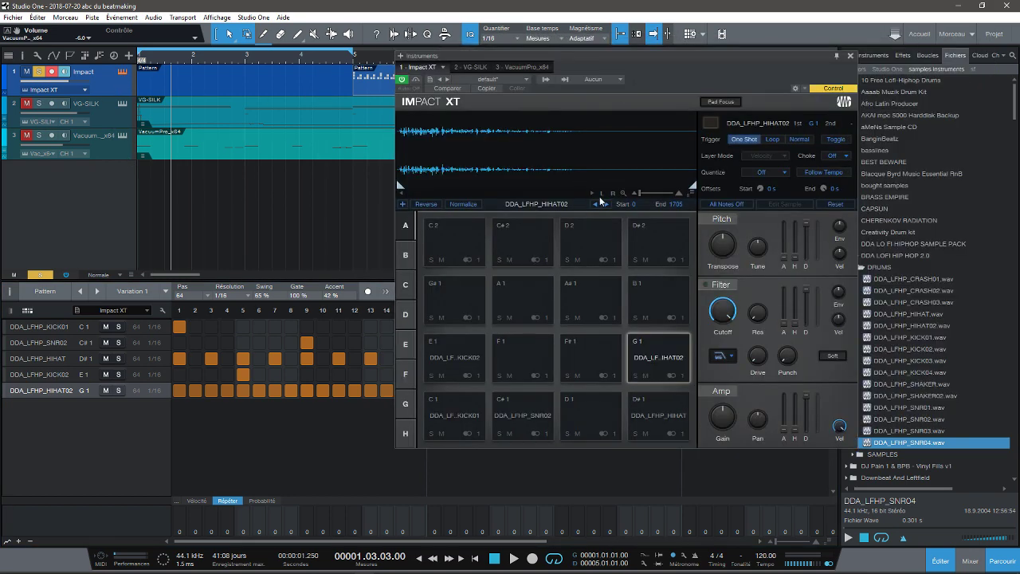
left_click(452, 377)
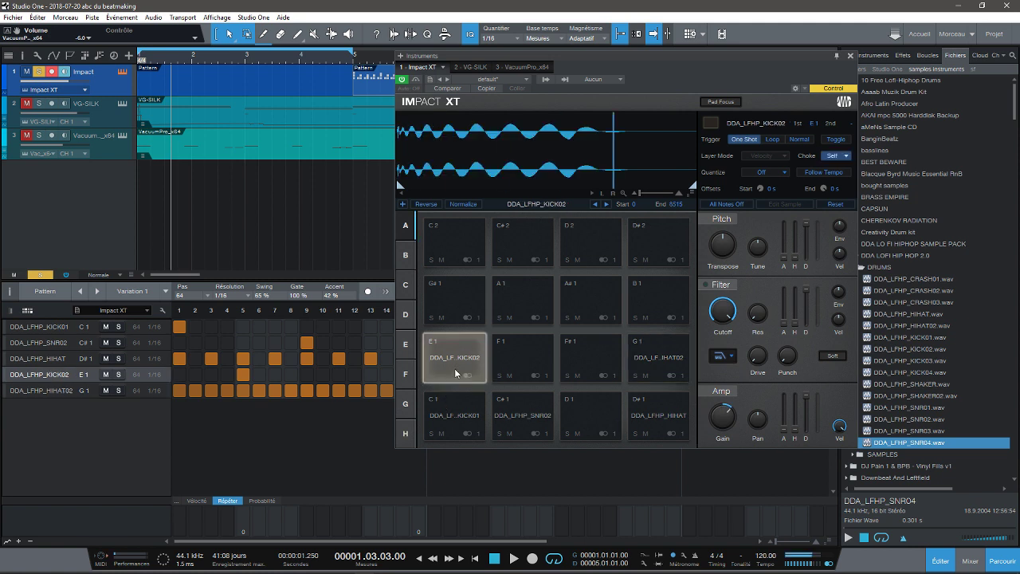
left_click(451, 416)
left_click(521, 413)
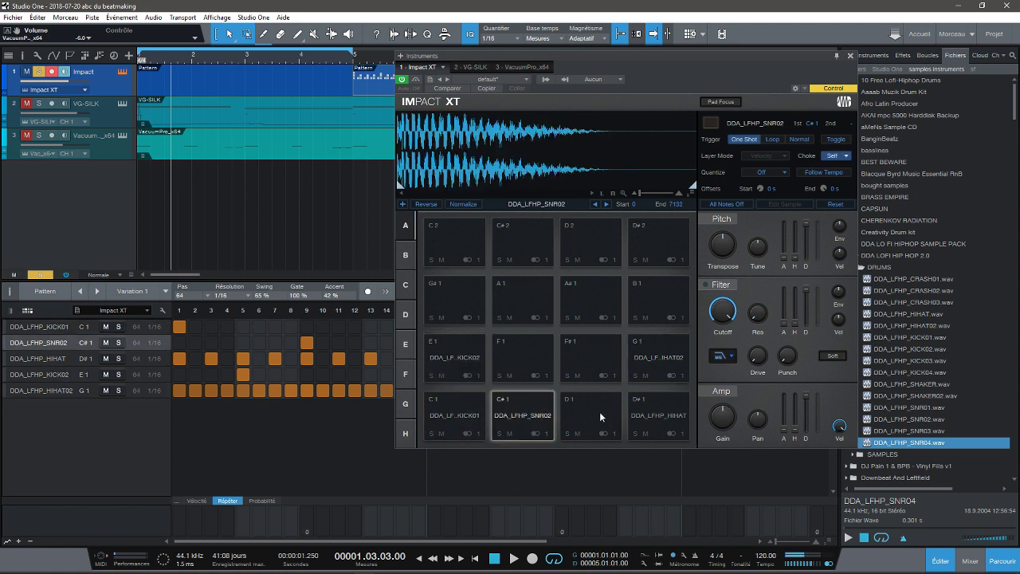
left_click(653, 408)
left_click(650, 350)
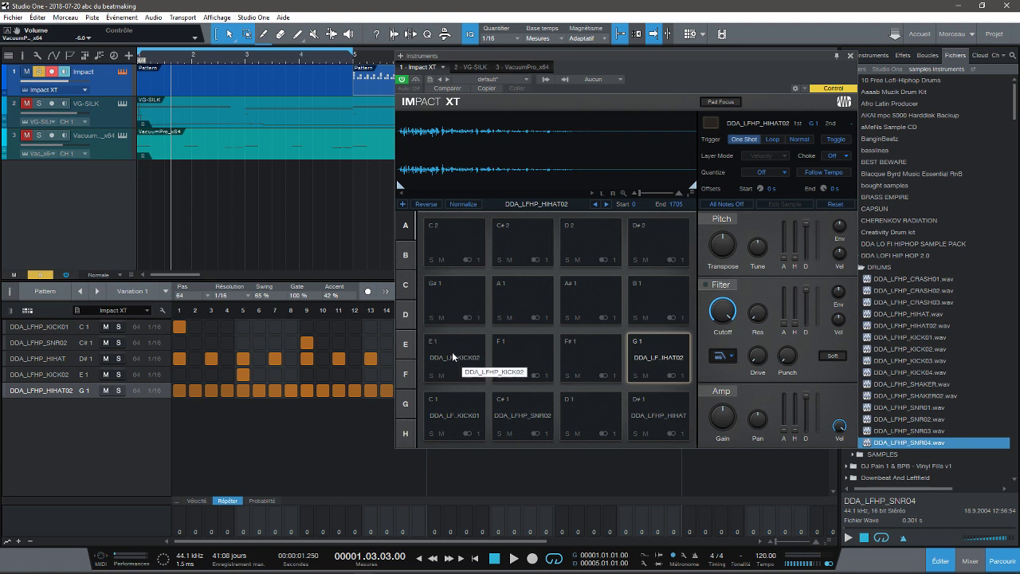
left_click(443, 418)
left_click(524, 408)
left_click(651, 408)
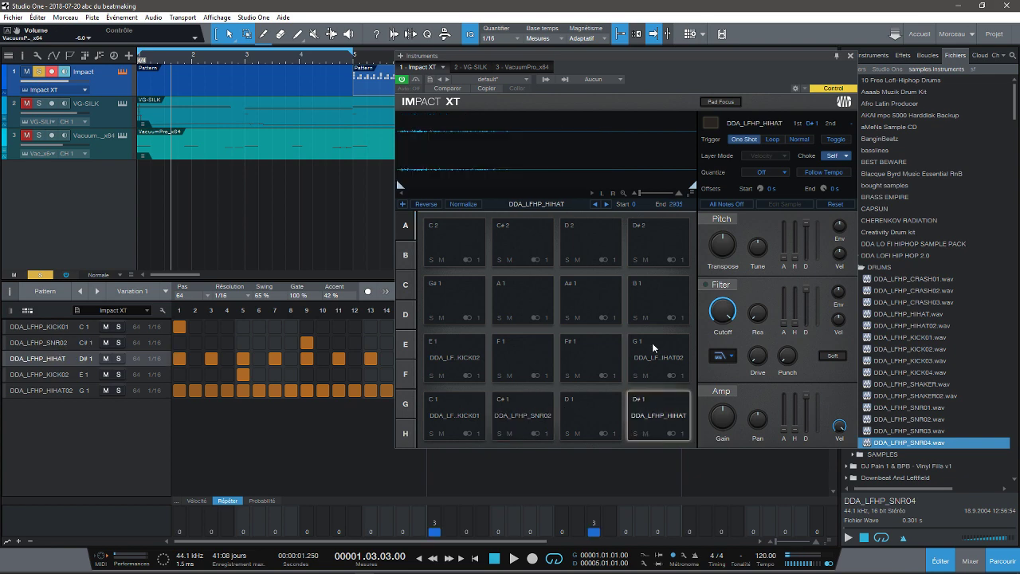
left_click(653, 344)
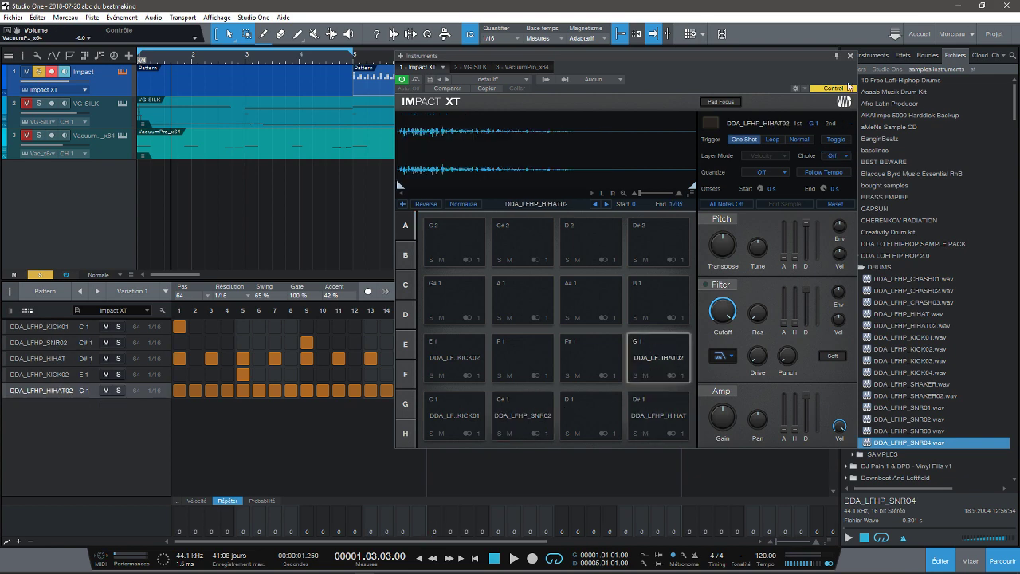
left_click(851, 56)
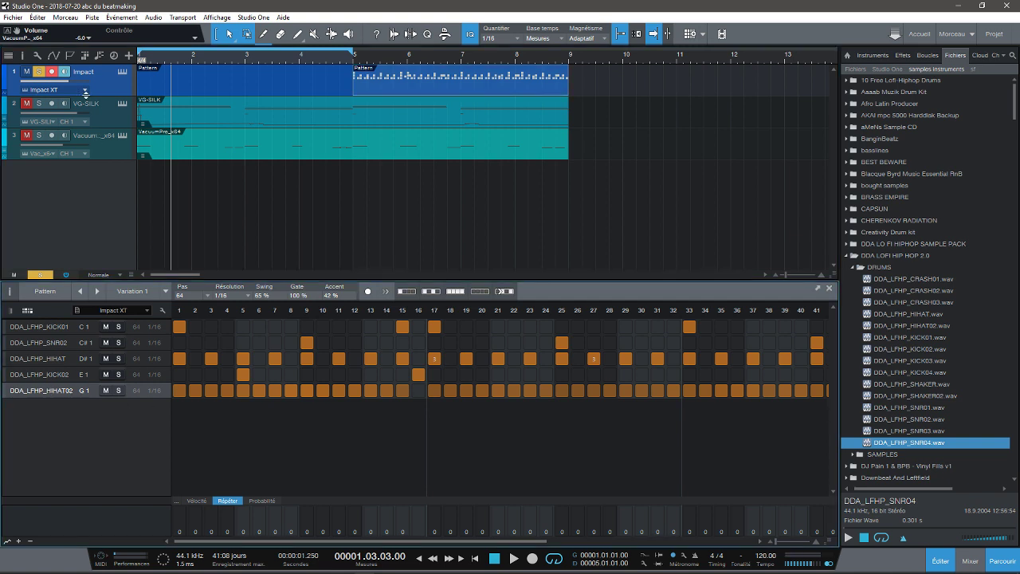
Step: Paste the copied DDA_LFHP_HIHAT02 steps into the pattern at bar 1, and fill in that lane's step 16 in both patterns
left_click(143, 88)
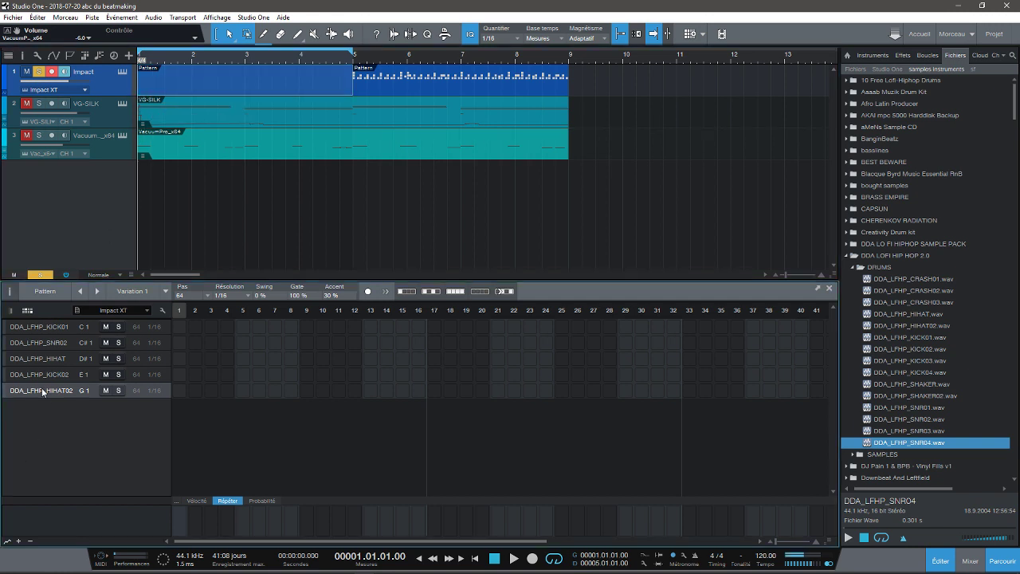
key("ctrl+z")
key("ctrl+b")
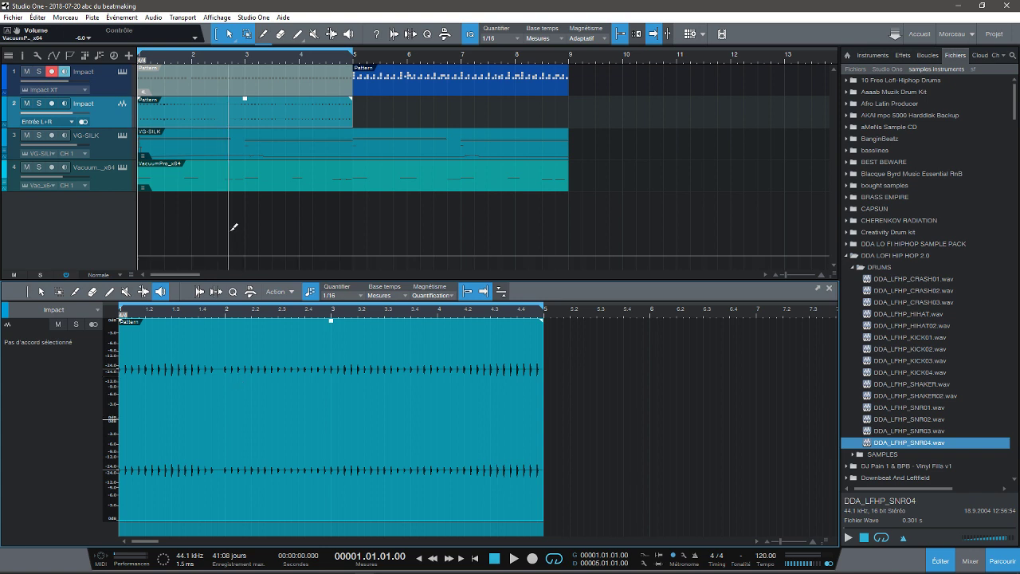
key("ctrl+z")
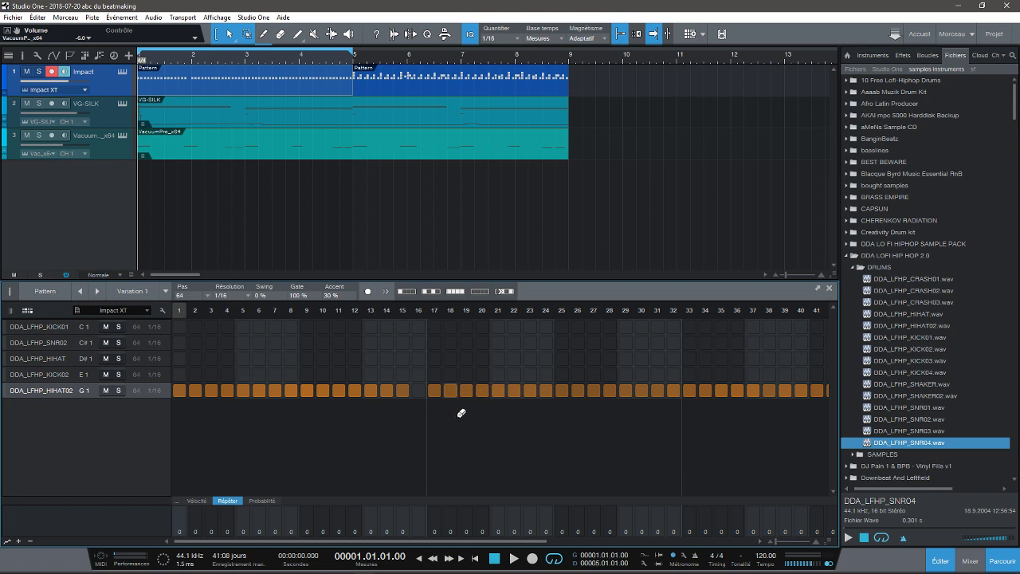
left_click_drag(448, 542, 361, 502)
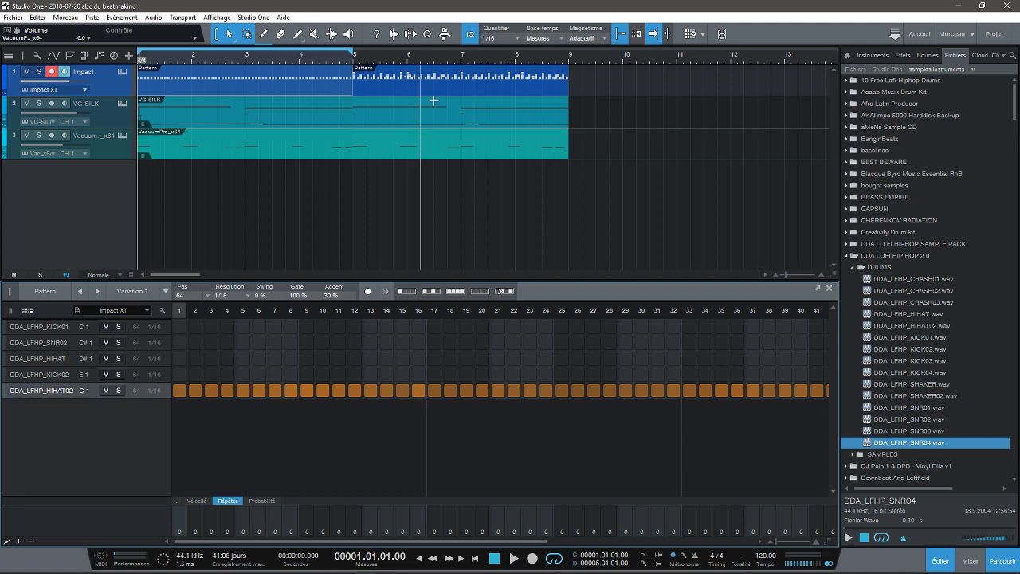
left_click(396, 95)
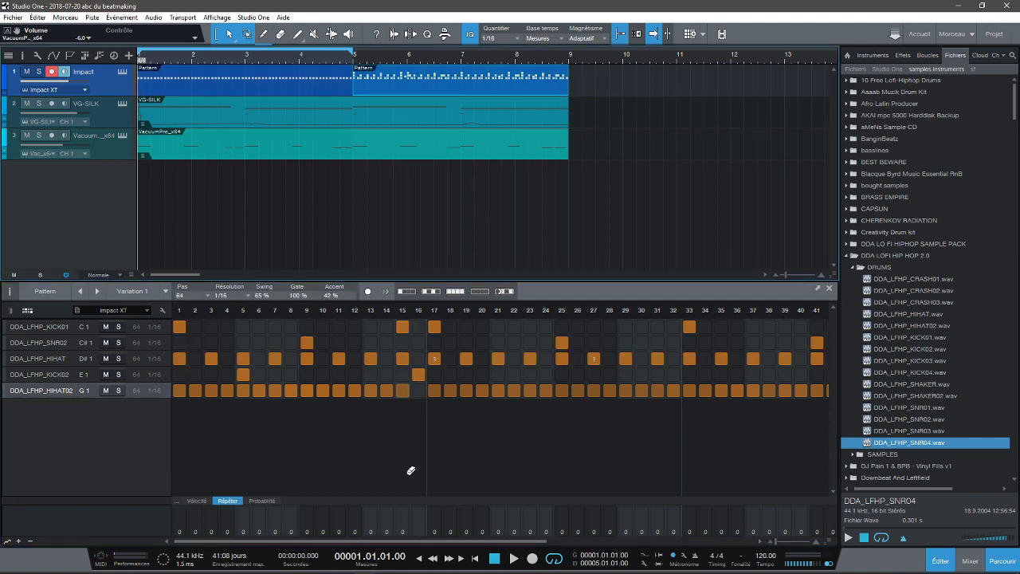
left_click(418, 391)
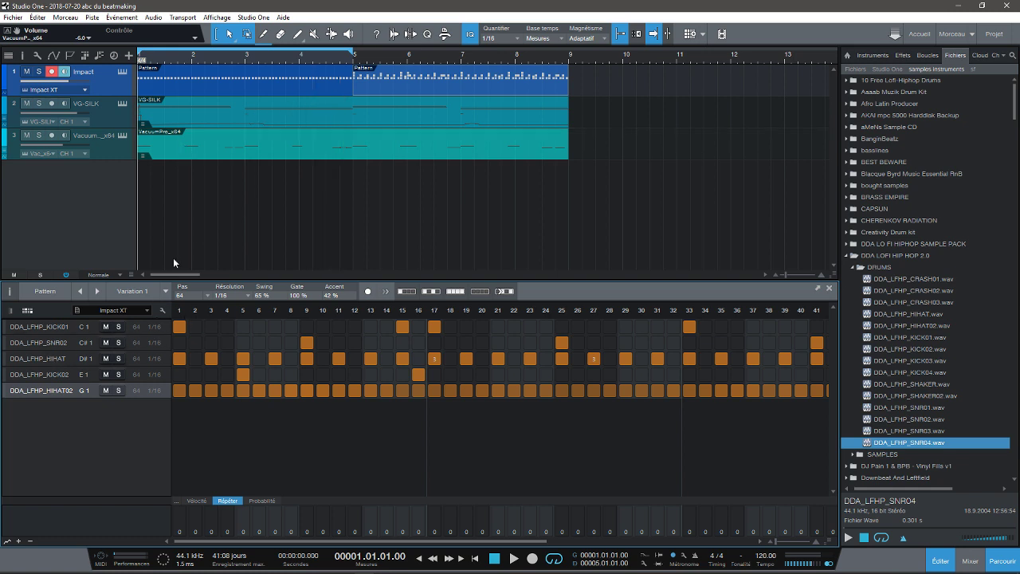
Step: Copy the DDA_LFHP_HIHAT steps from the pattern at bar 5 into the pattern at bar 1, and play it back
left_click(56, 343)
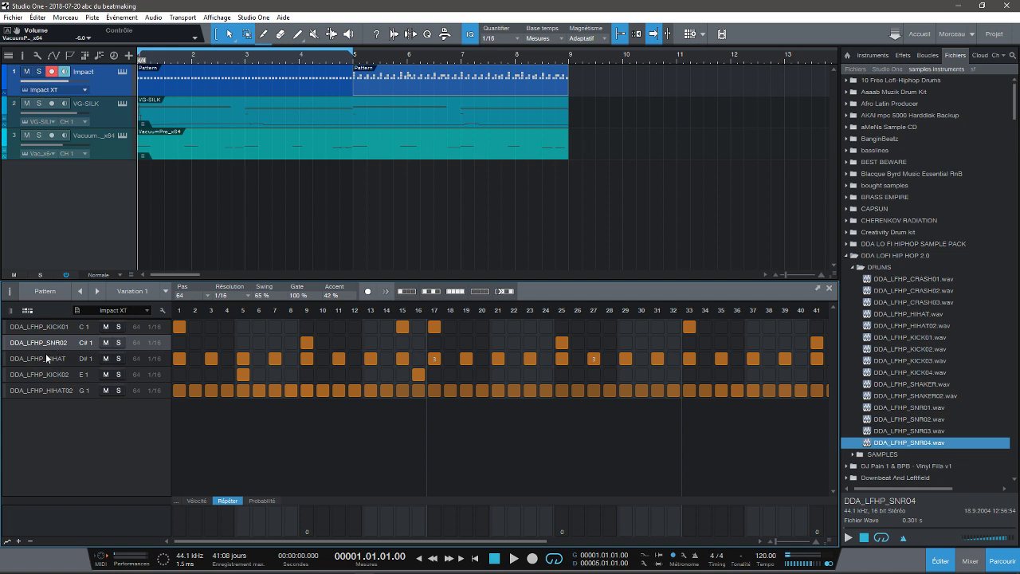
left_click(45, 359)
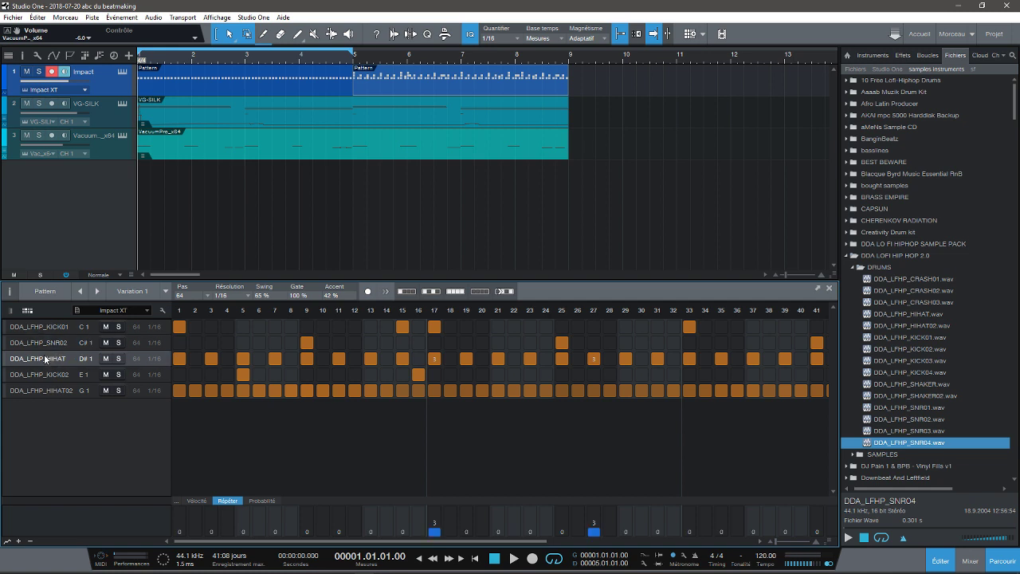
left_click(146, 92)
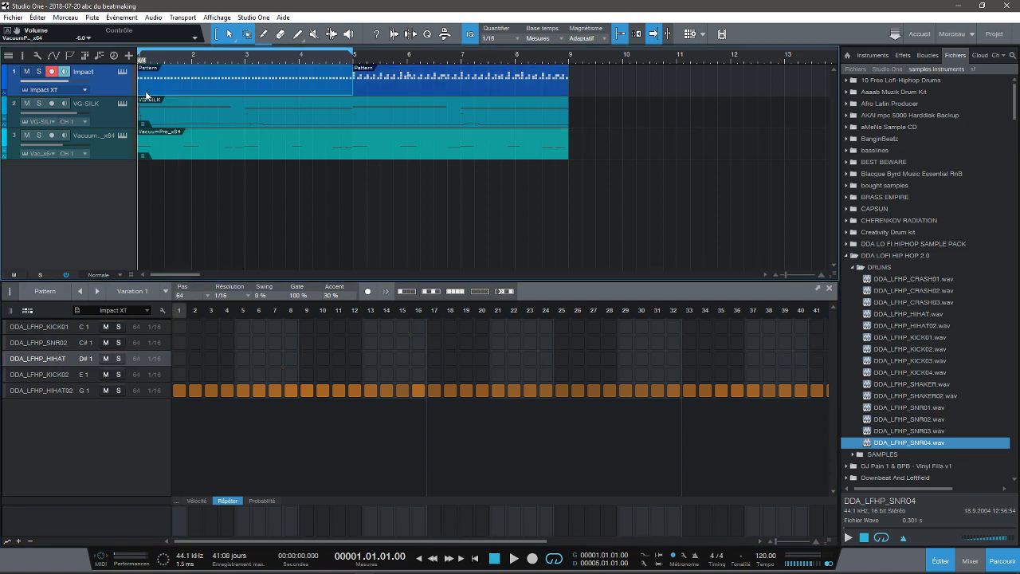
left_click(50, 360)
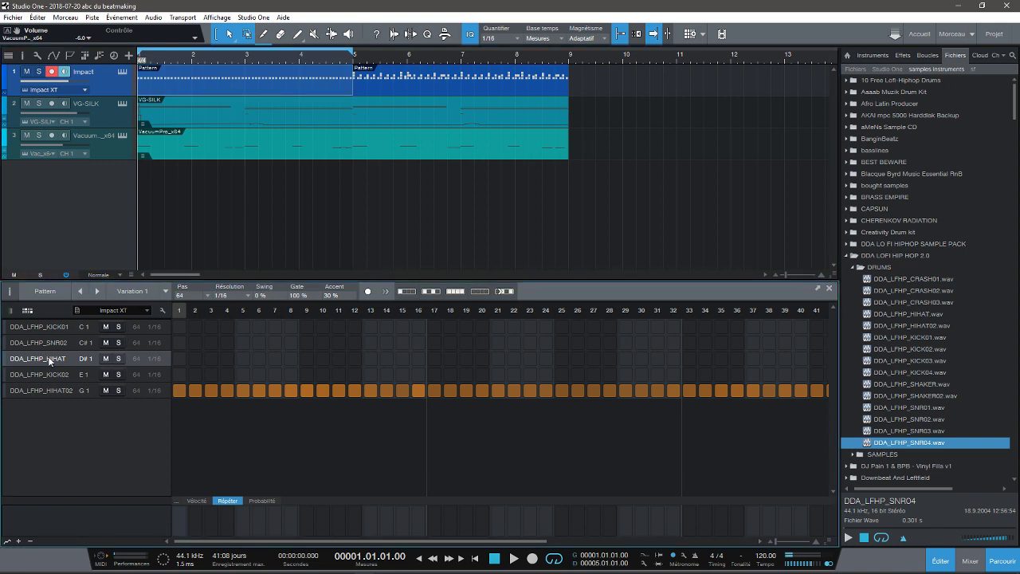
key("ctrl+v")
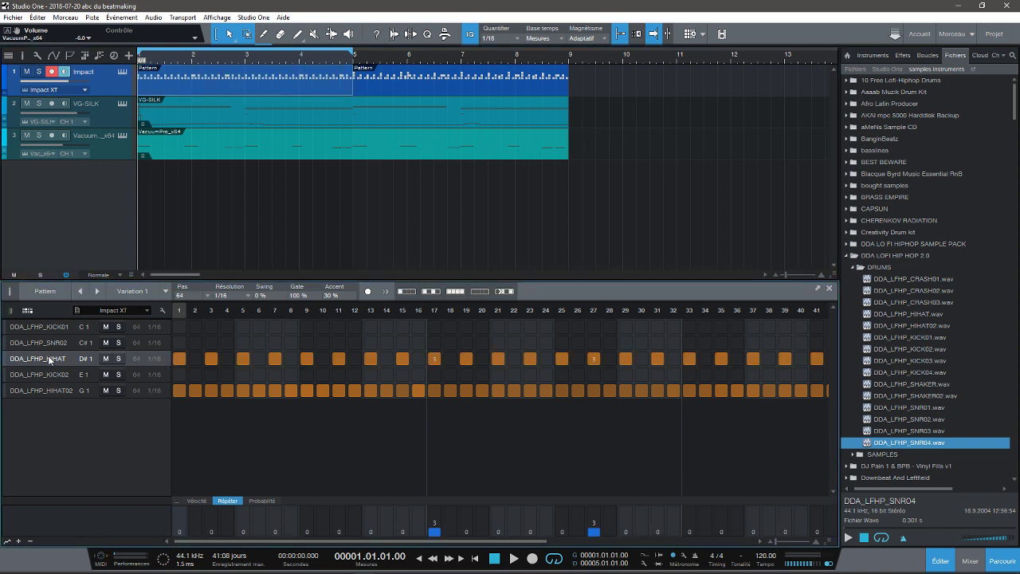
key("space")
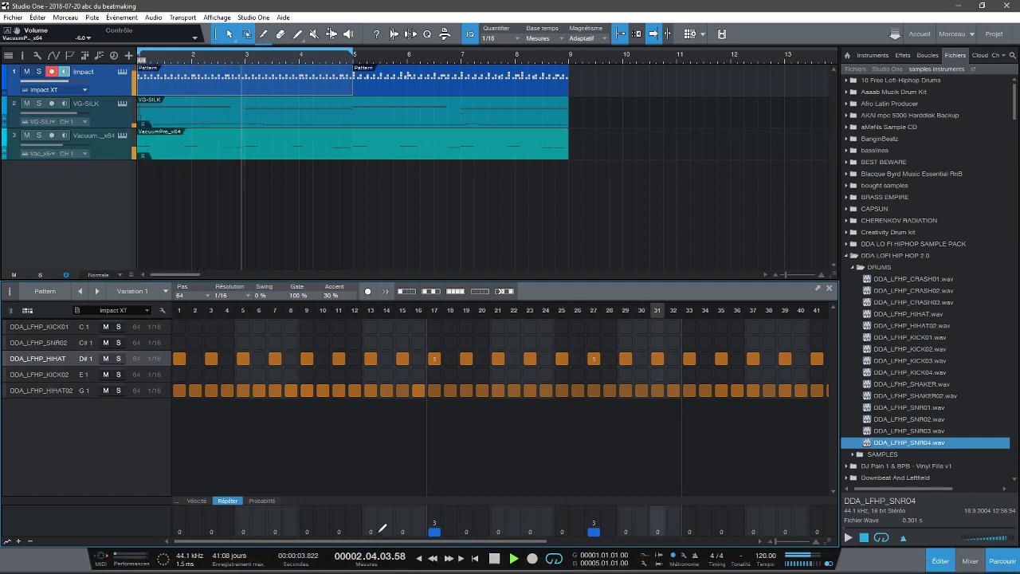
key("space")
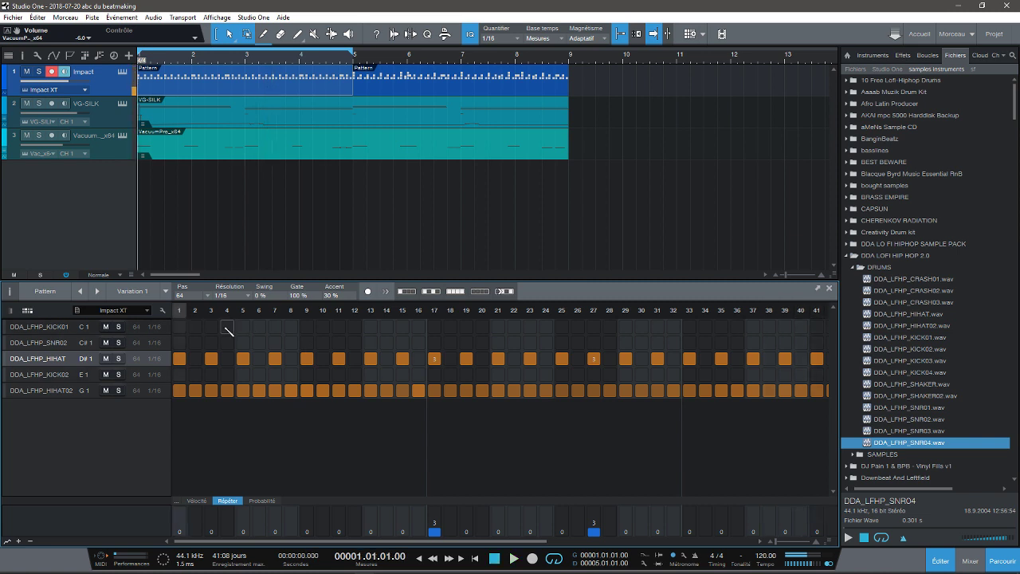
Step: Add DDA_LFHP_KICK01 hits on steps 1, 17, 21 and 24 of the bar 1 pattern and play it
left_click(177, 328)
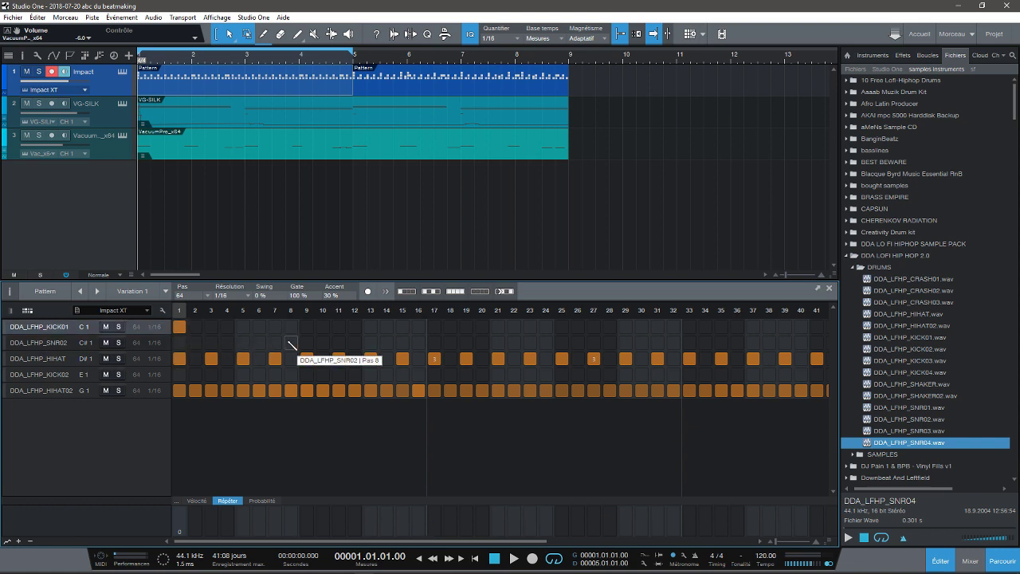
key("space")
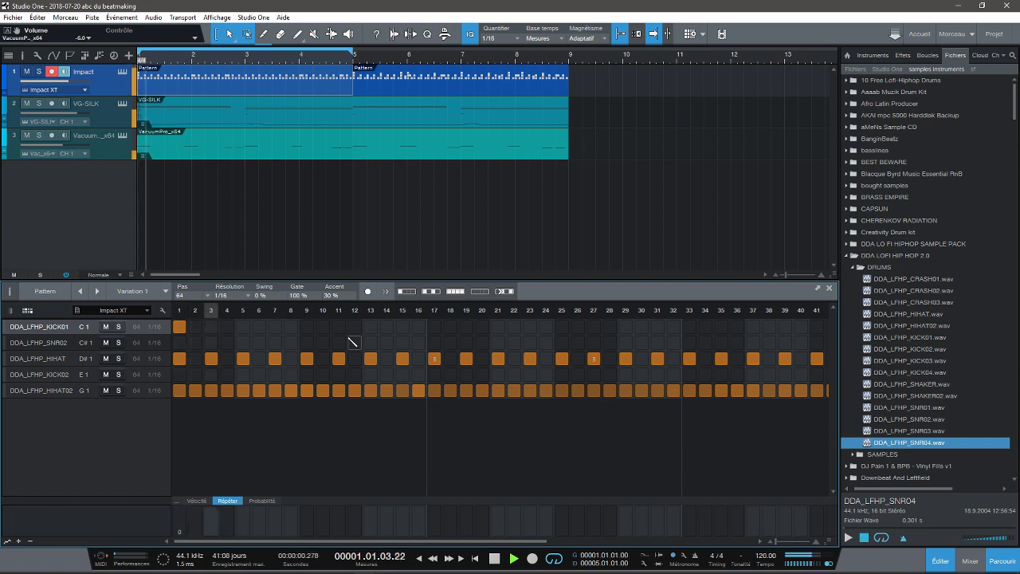
key("space")
left_click(435, 328)
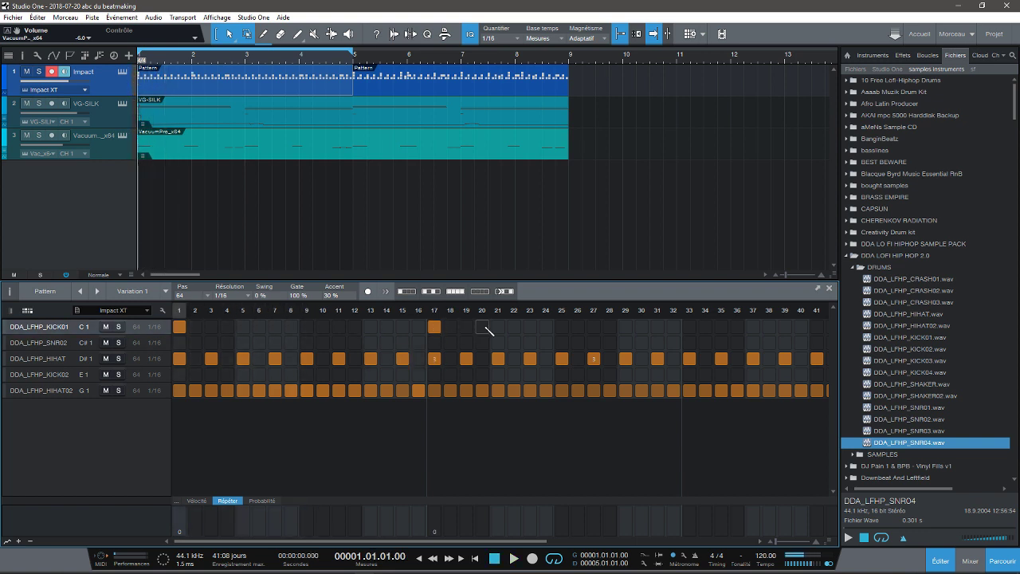
left_click(496, 327)
left_click(546, 327)
key("space")
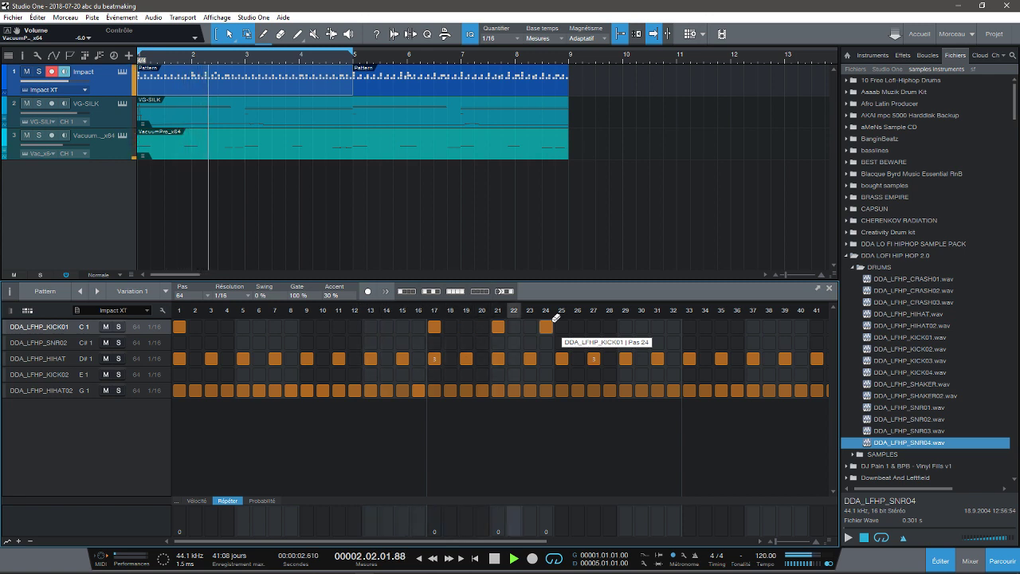
key("space")
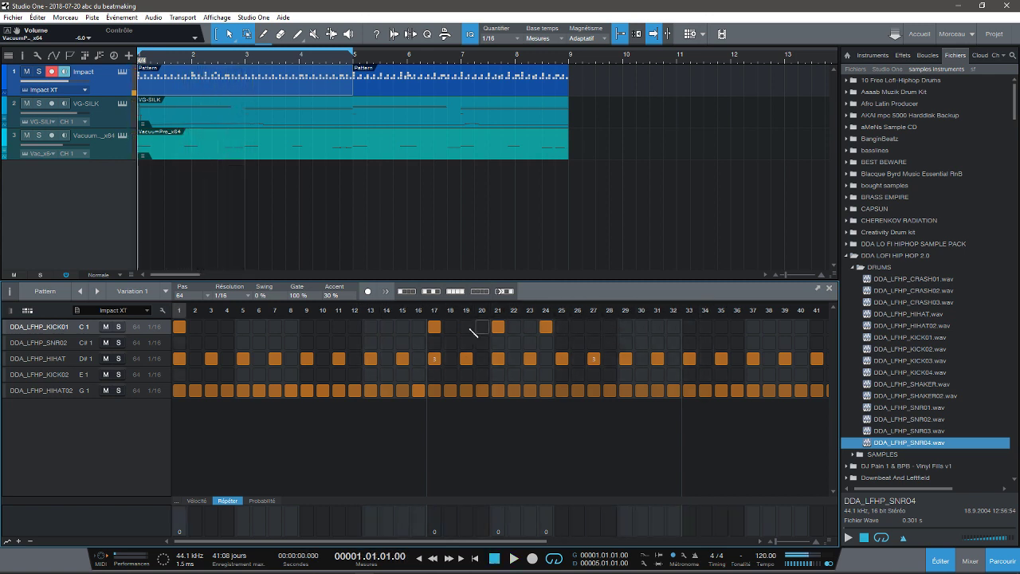
Step: Remove the DDA_LFHP_KICK01 hits from steps 1, 17, 21 and 24 of the bar 1 pattern
left_click(434, 327)
left_click(499, 327)
left_click(546, 327)
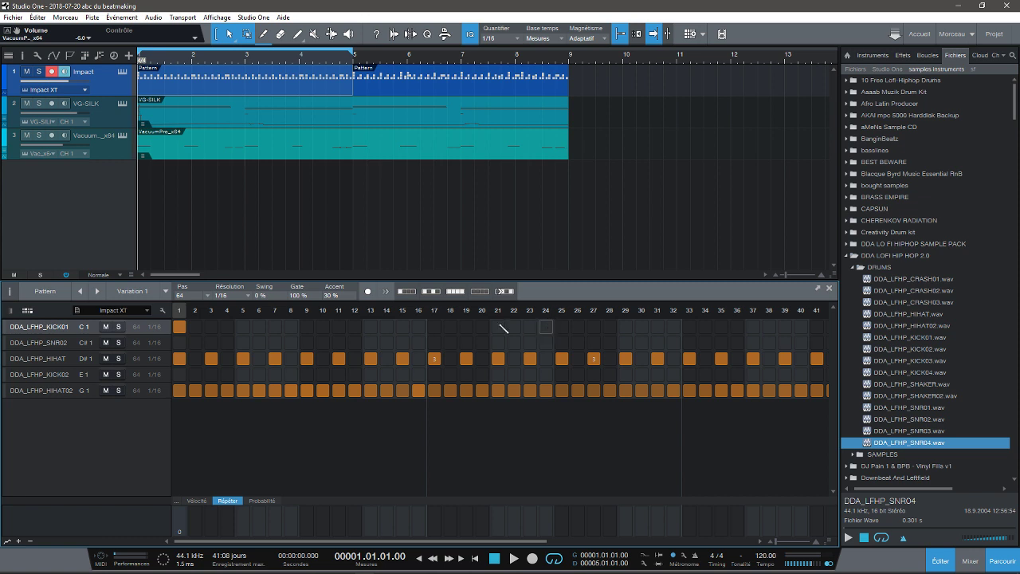
left_click(180, 327)
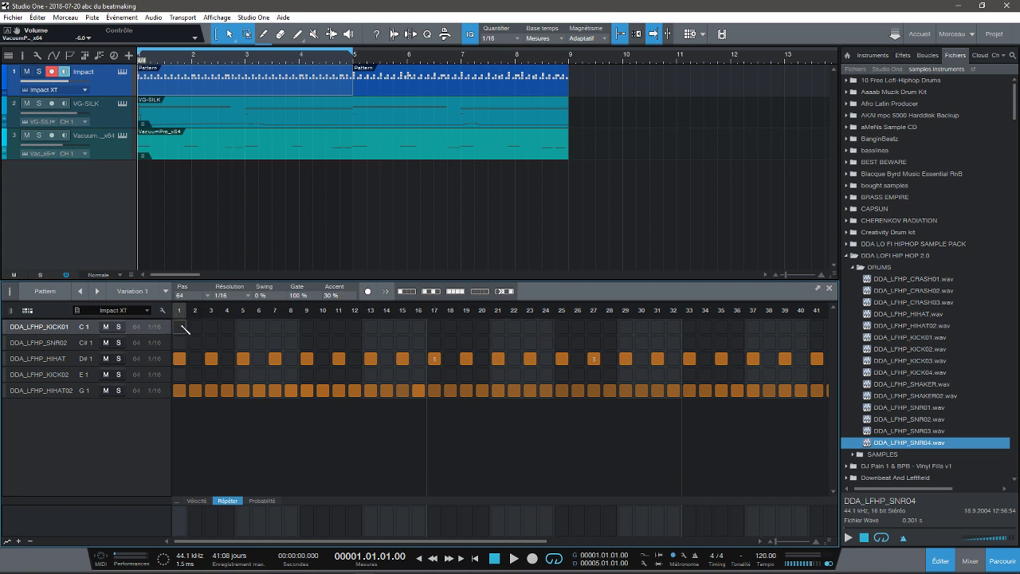
Step: Copy the DDA_LFHP_SNR02 steps from the pattern at bar 5 into the pattern at bar 1, and play the result
left_click(358, 84)
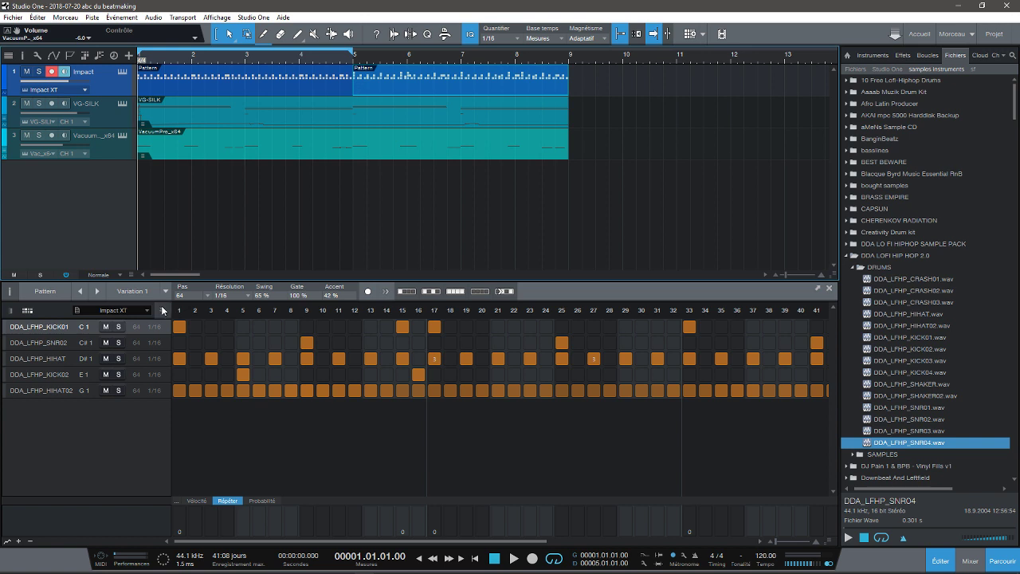
left_click(53, 345)
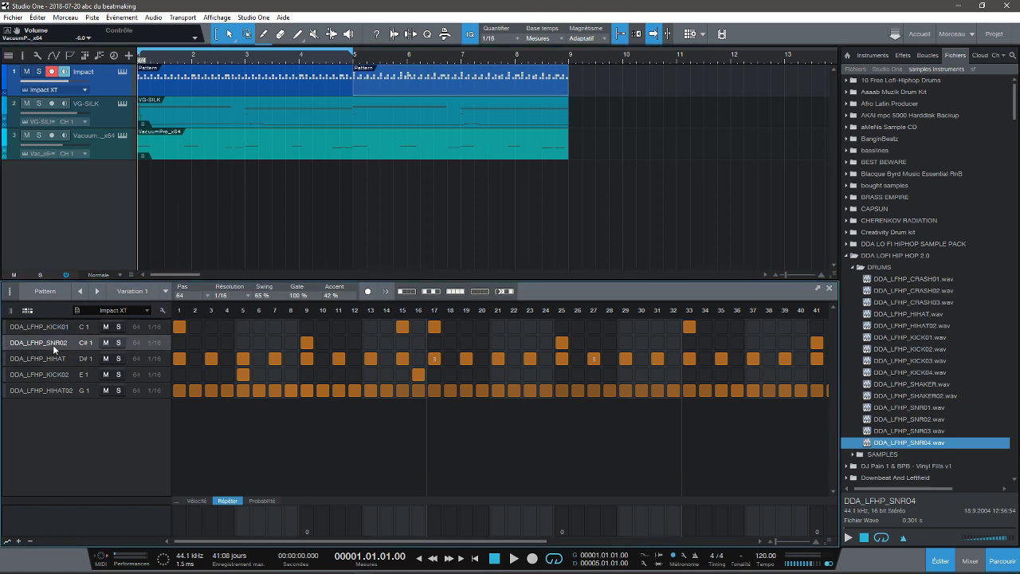
left_click(143, 91)
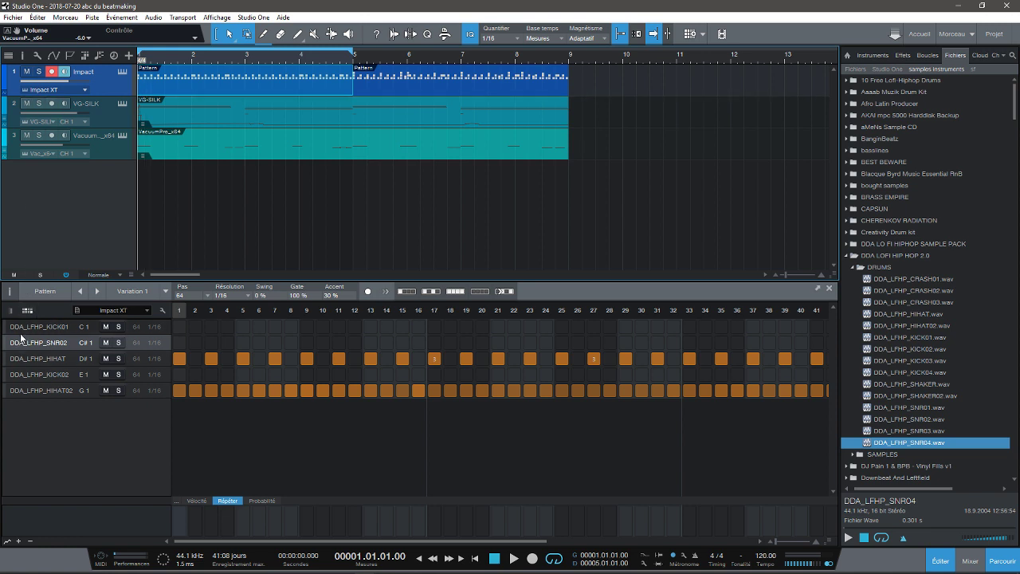
key("ctrl+z")
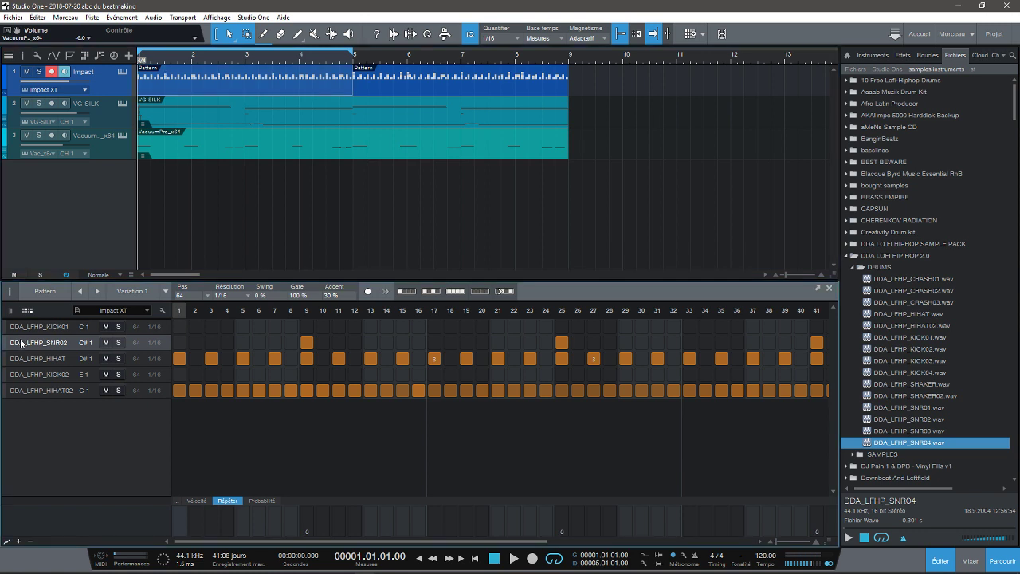
key("space")
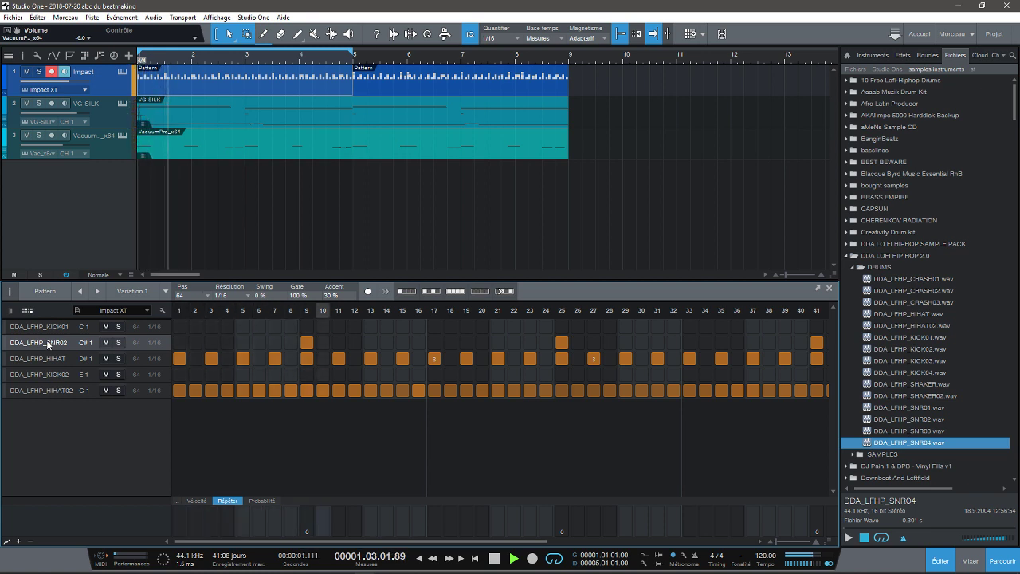
key("space")
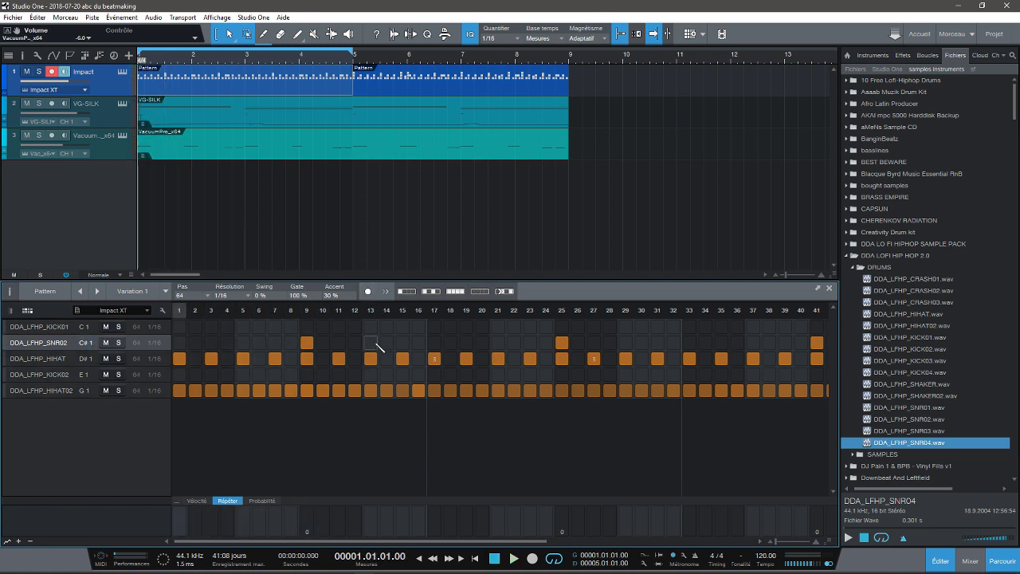
Step: Select the DDA_LFHP_HIHAT lane to show its step repeats and play the bar 1 pattern
left_click(34, 360)
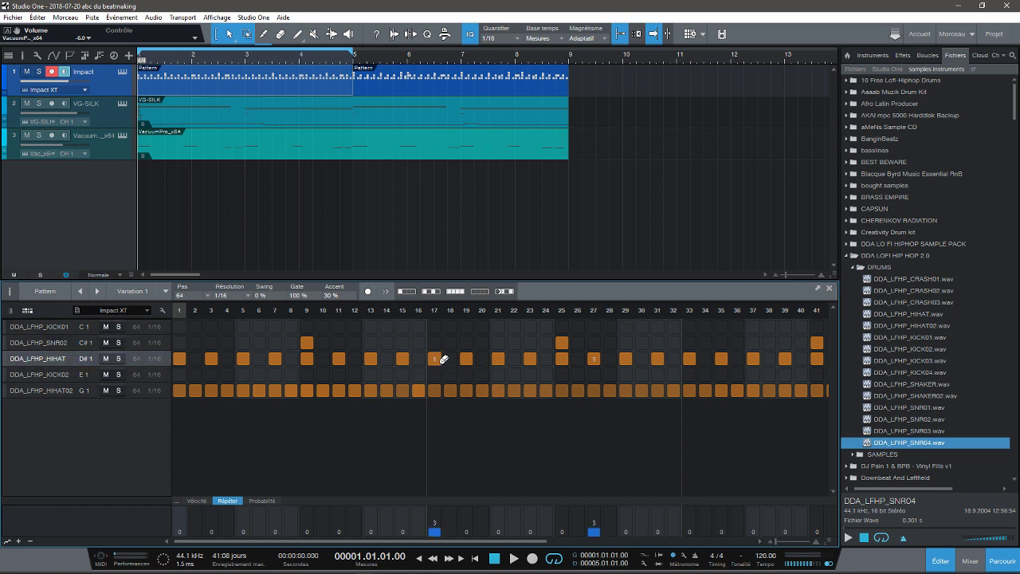
key("space")
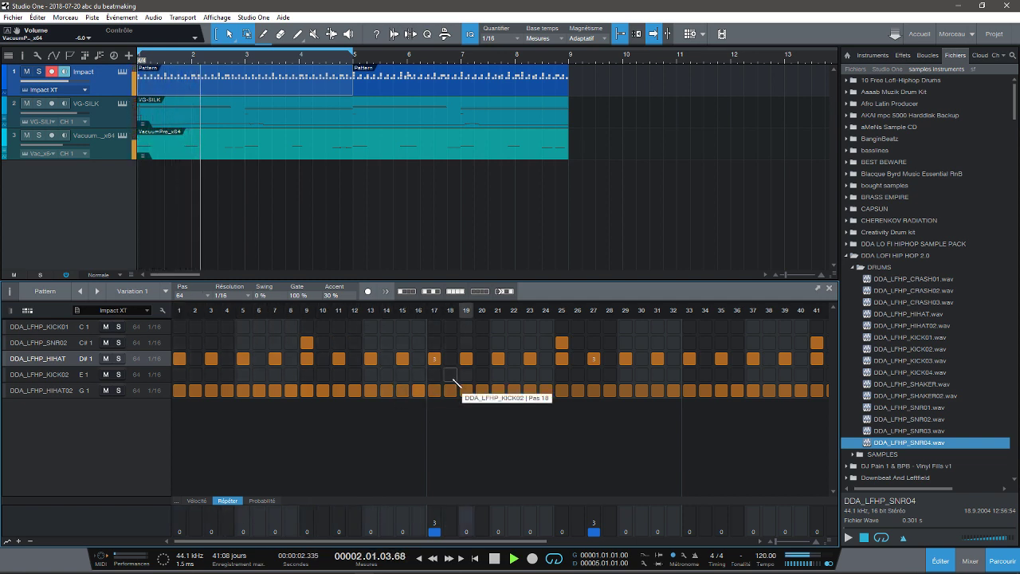
key("space")
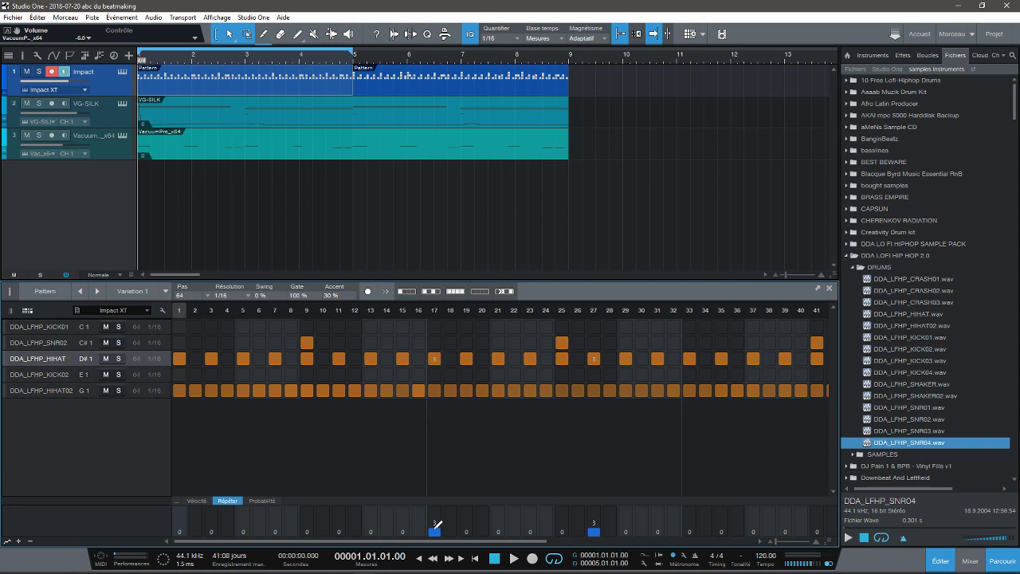
Step: Examine the Vélocité and Répéter values of the DDA_LFHP_HIHAT steps and the automation parameter list
mouse_move(436, 528)
left_mouse_down()
mouse_move(442, 483)
mouse_move(442, 525)
left_mouse_up()
left_click(177, 503)
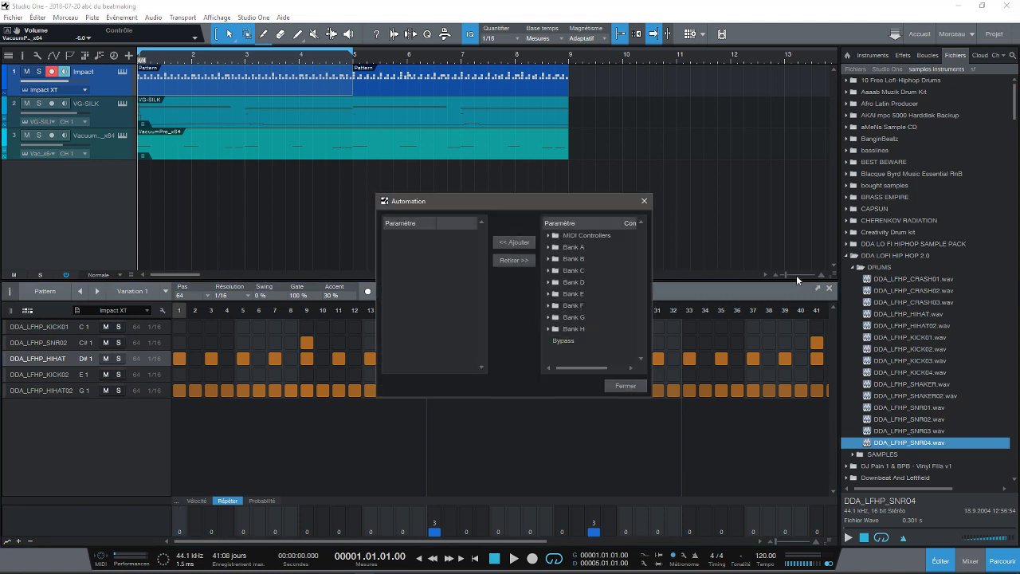
left_click(644, 201)
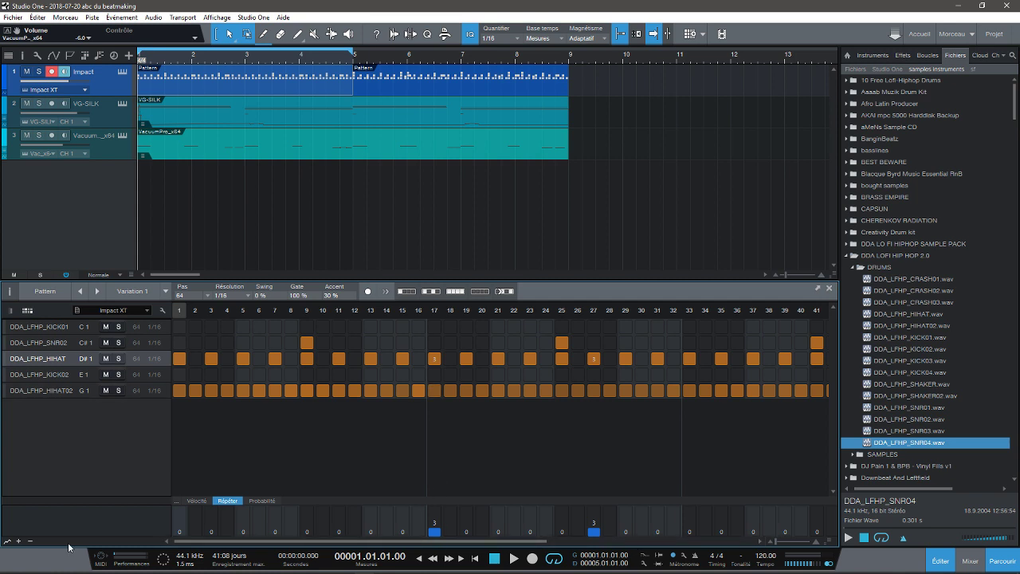
left_click(6, 544)
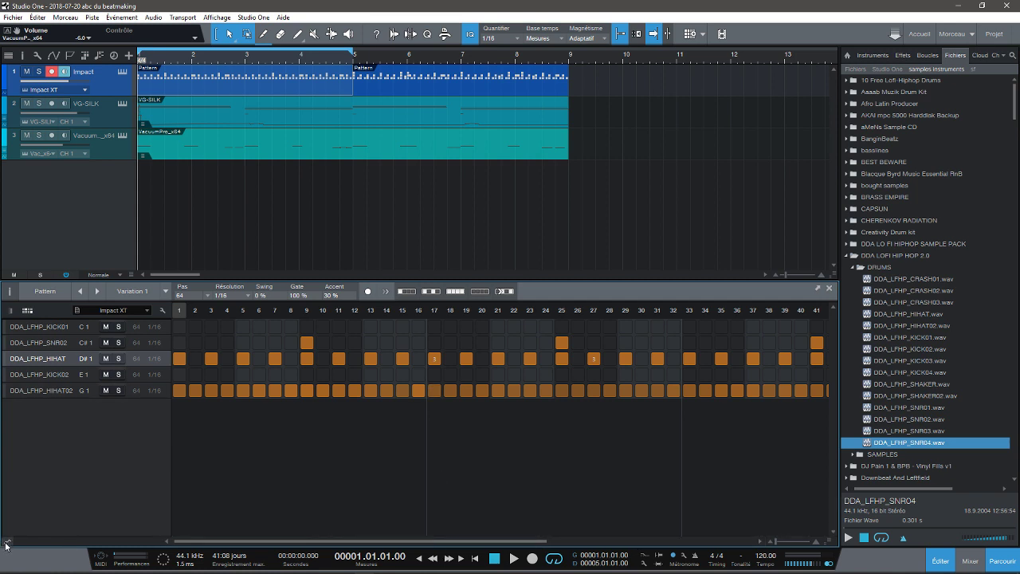
left_click(6, 544)
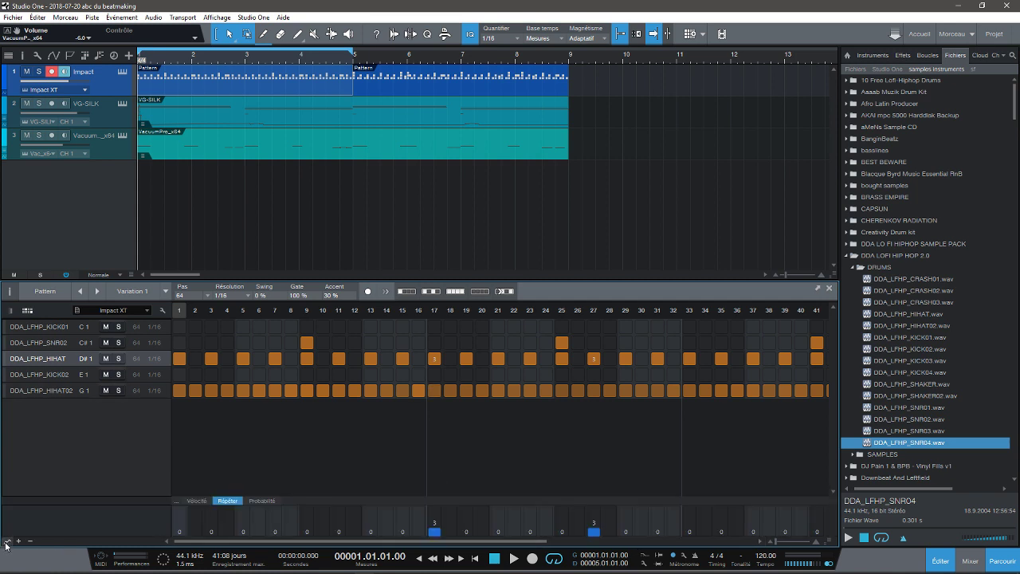
left_click(196, 500)
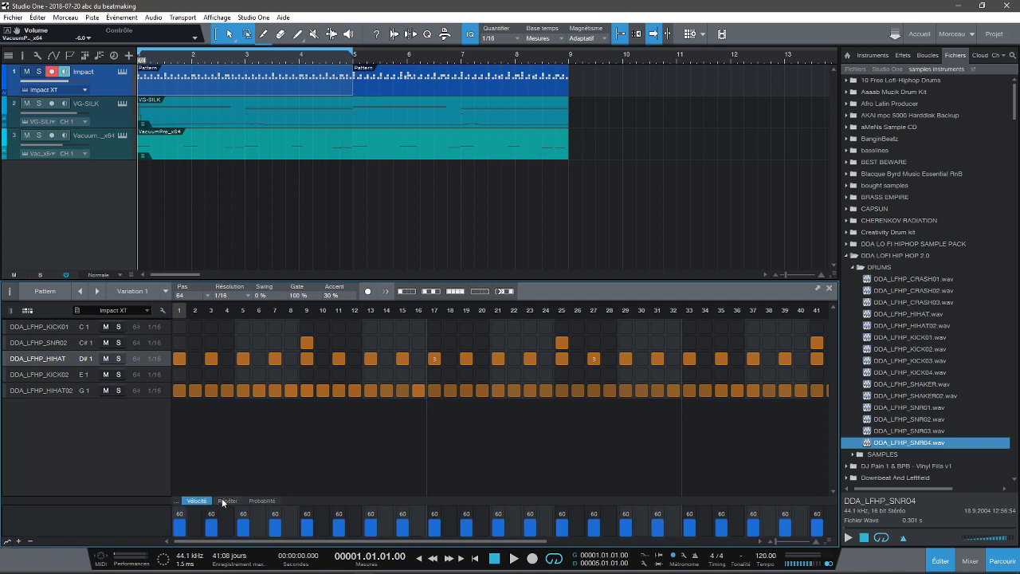
left_click(223, 502)
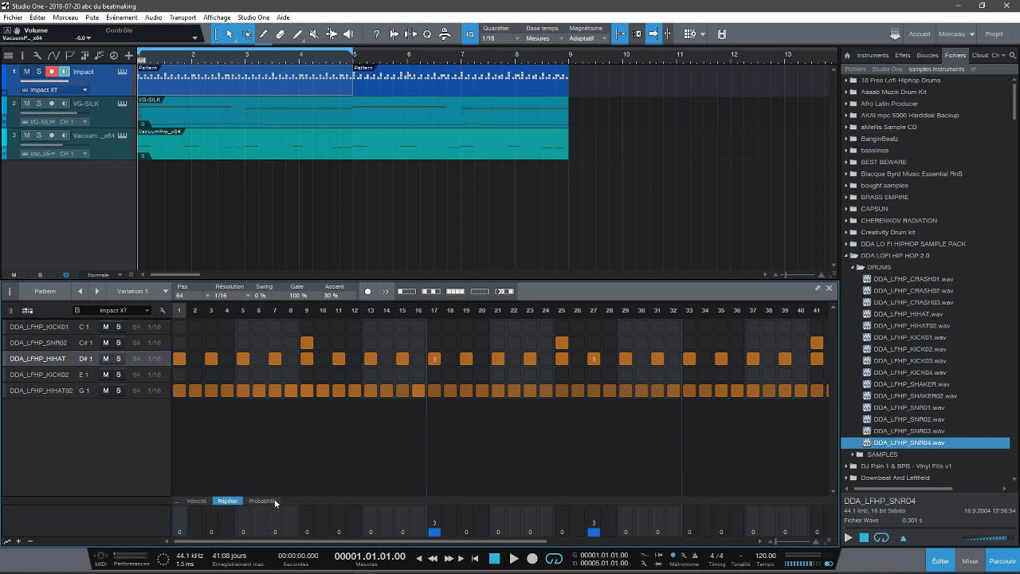
Step: Lower the Probabilité of the DDA_LFHP_HIHAT hits on steps 17 and 27 to about half and play the pattern
left_click(259, 502)
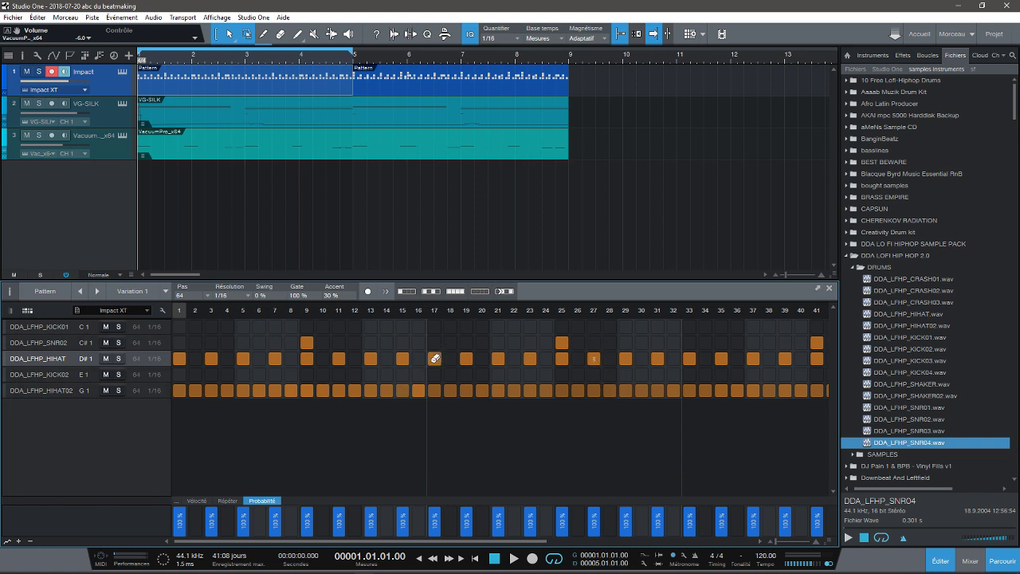
left_click(435, 522)
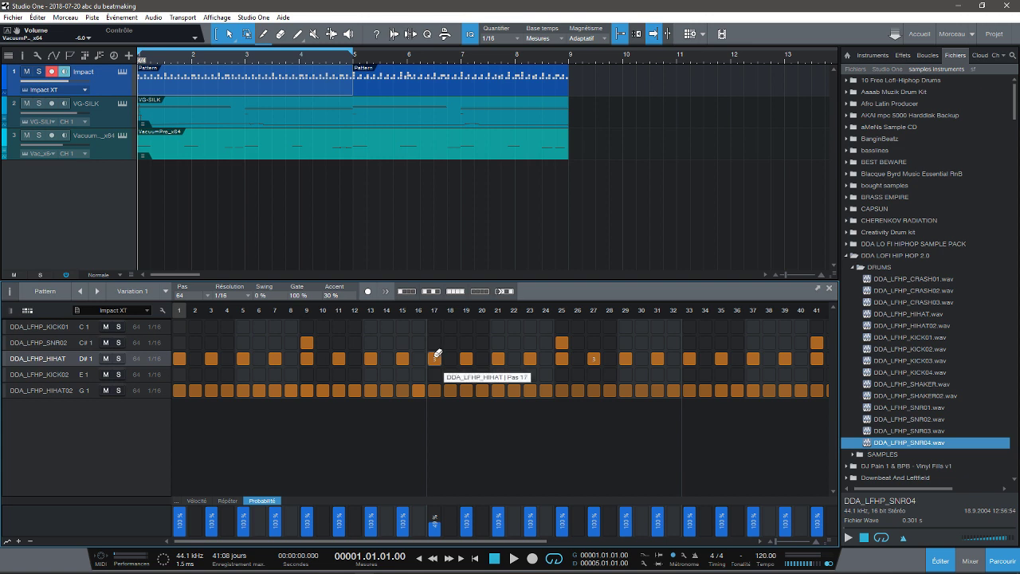
key("space")
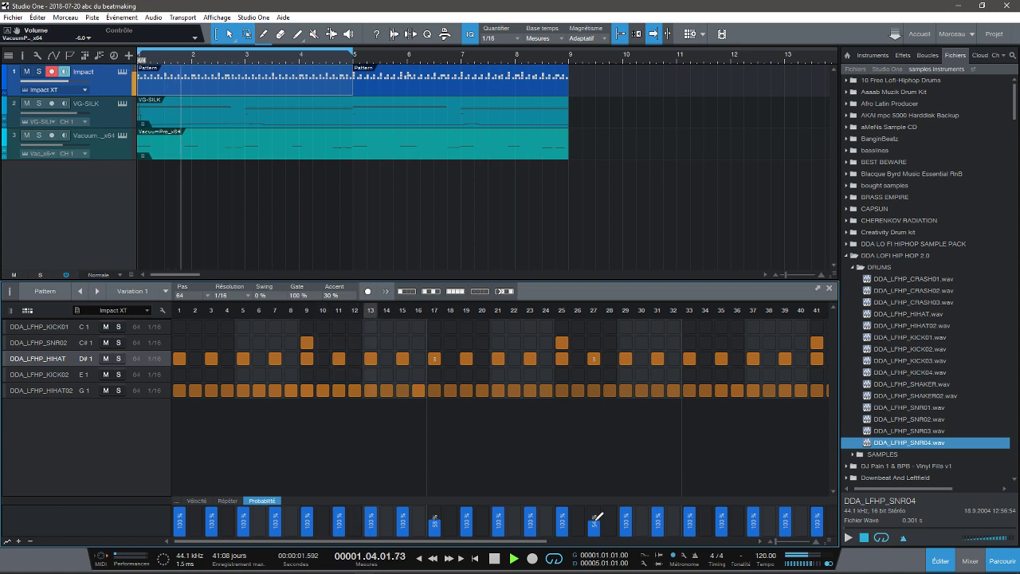
key("space")
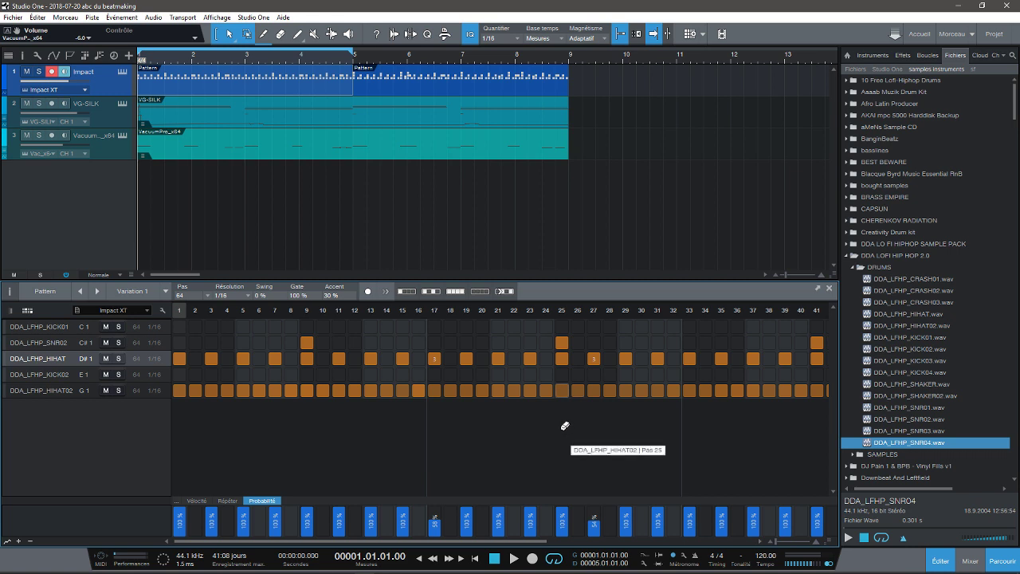
Step: Add DDA_LFHP_KICK01 hits on steps 1, 13, 16 and 18 of the bar 1 pattern and play it
left_click(182, 327)
key("space")
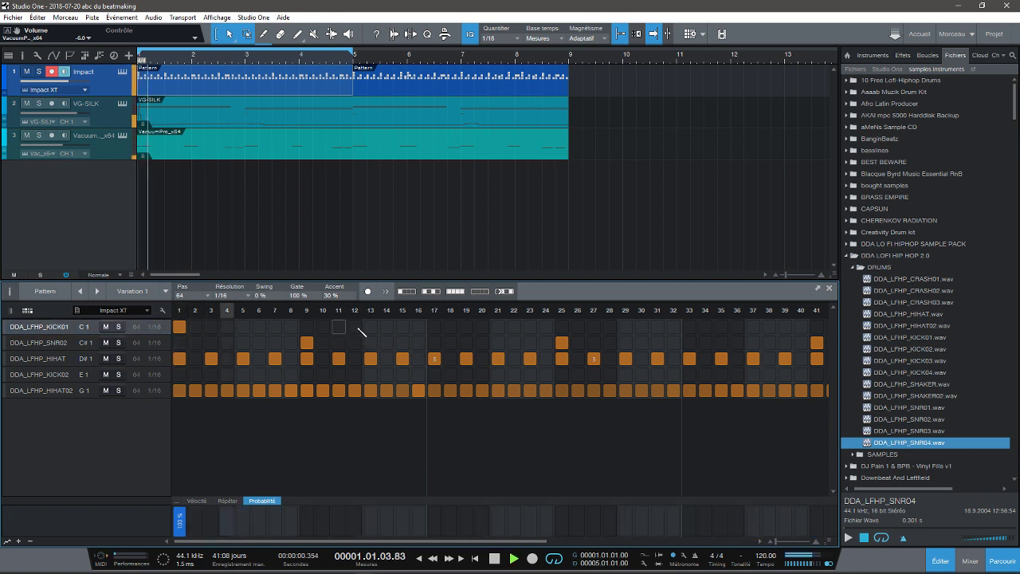
key("space")
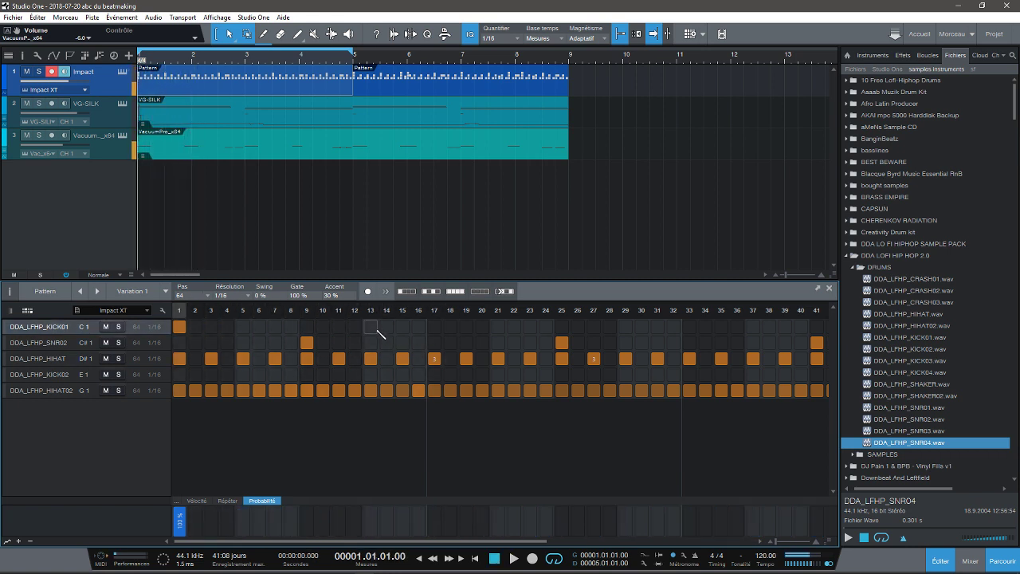
left_click(371, 327)
left_click(419, 327)
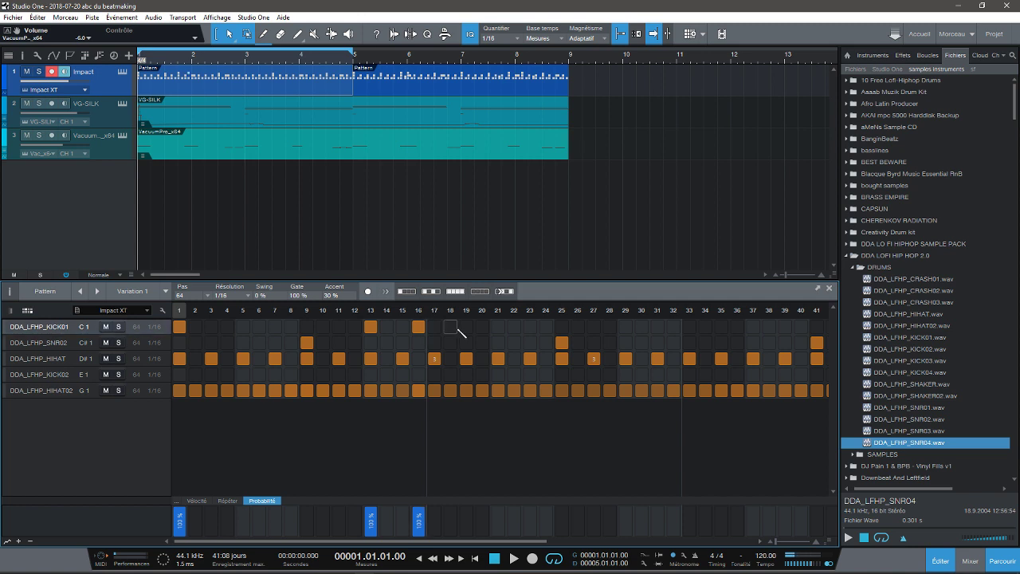
left_click(454, 327)
key("space")
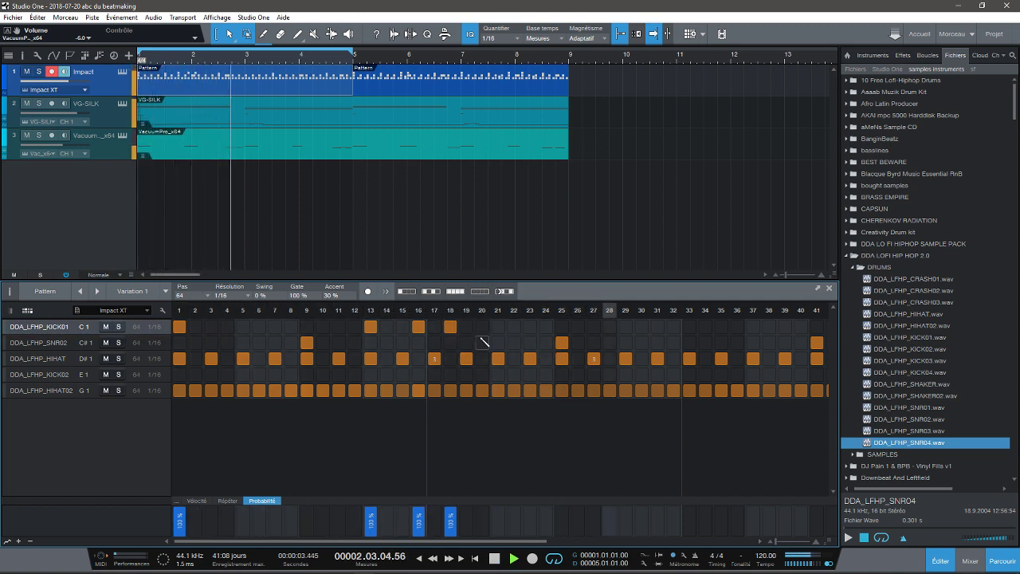
key("space")
Step: Add DDA_LFHP_KICK01 hits on step 28 and on steps 32 to 35, and play the pattern
left_click(610, 327)
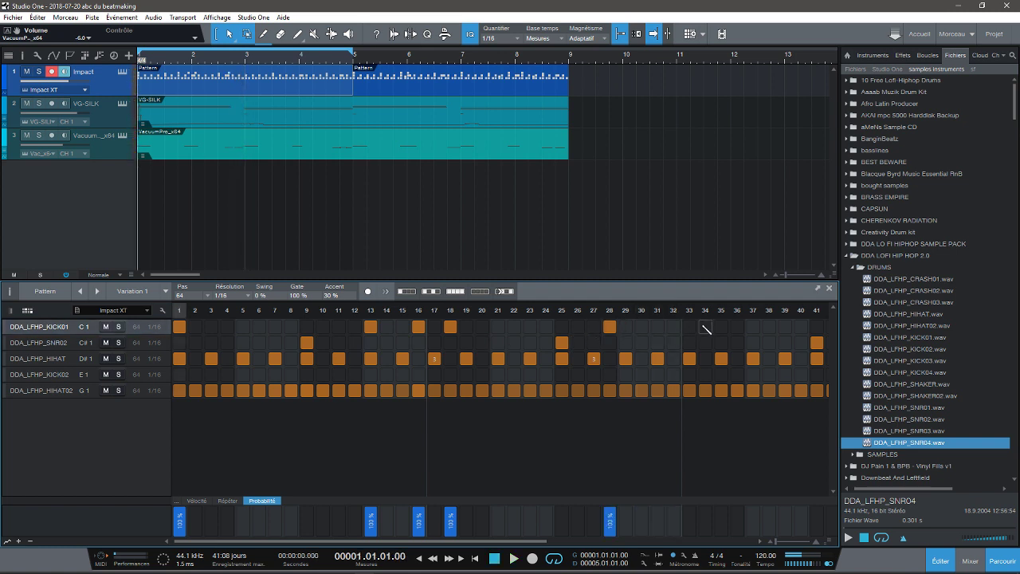
left_click(706, 327)
left_click(674, 326)
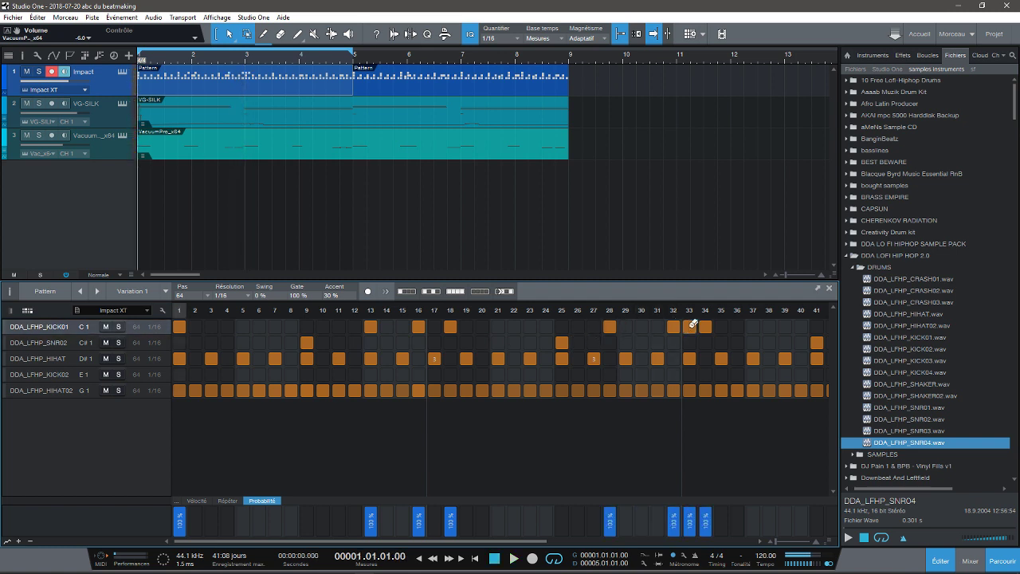
left_click(722, 327)
key("space")
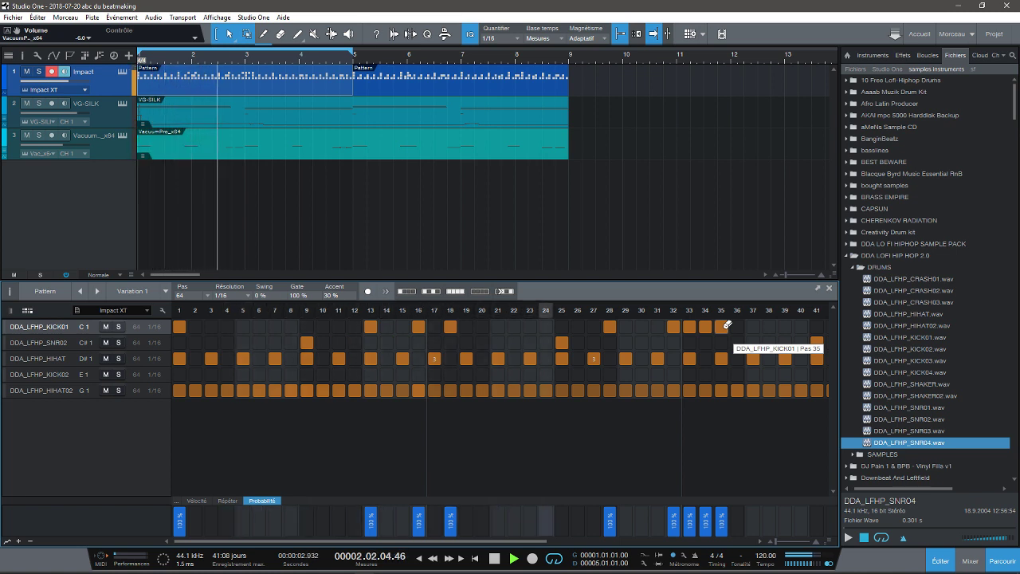
key("space")
Step: Remove the DDA_LFHP_KICK01 hits on steps 32 and 34, add one on step 37, and play the pattern
left_click(676, 328)
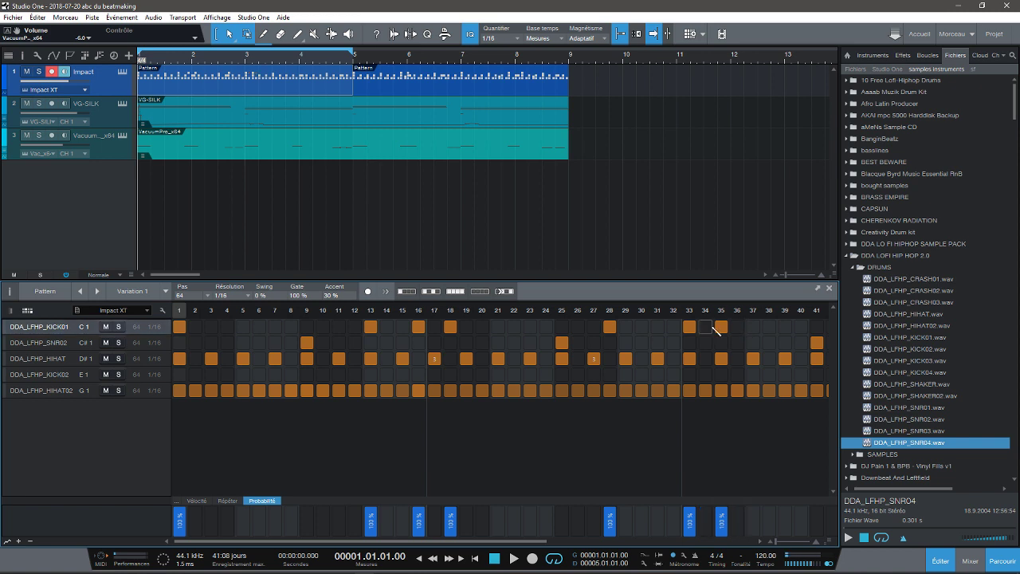
left_click(754, 327)
key("space")
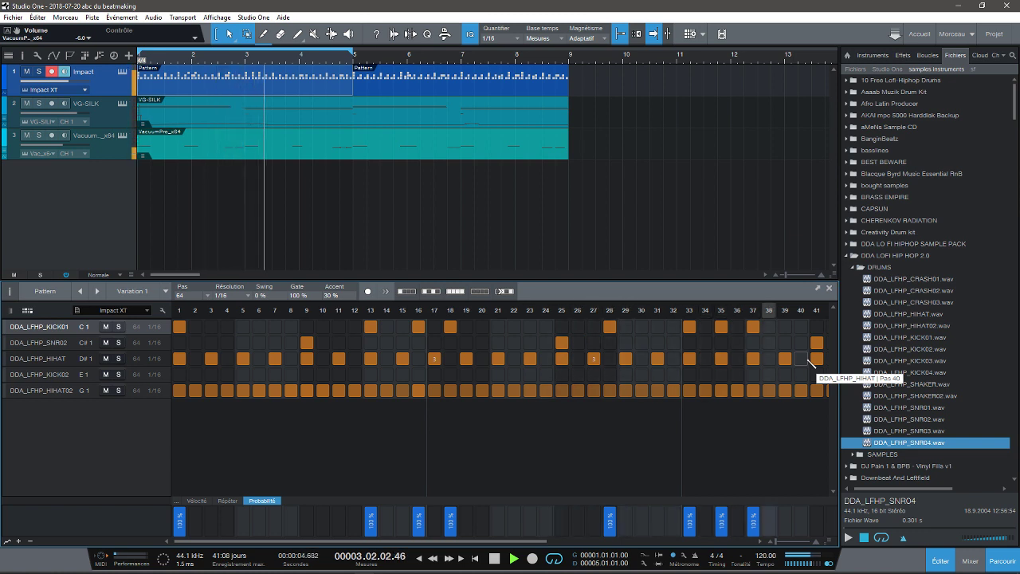
key("space")
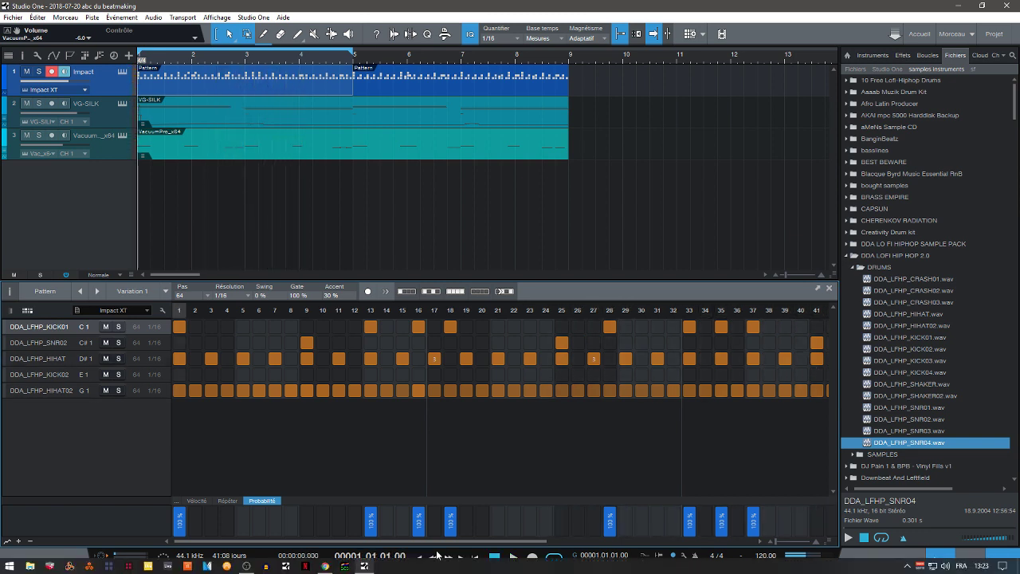
Step: Remove the DDA_LFHP_KICK01 hit on step 35, add hits on steps 44 and 49, and play the pattern
left_click_drag(424, 541, 567, 540)
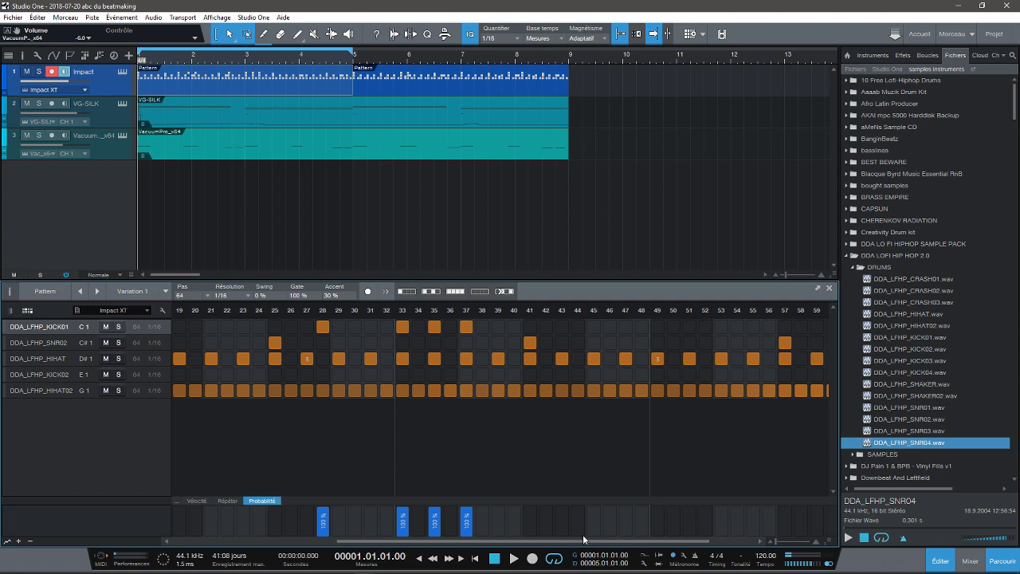
left_click(575, 327)
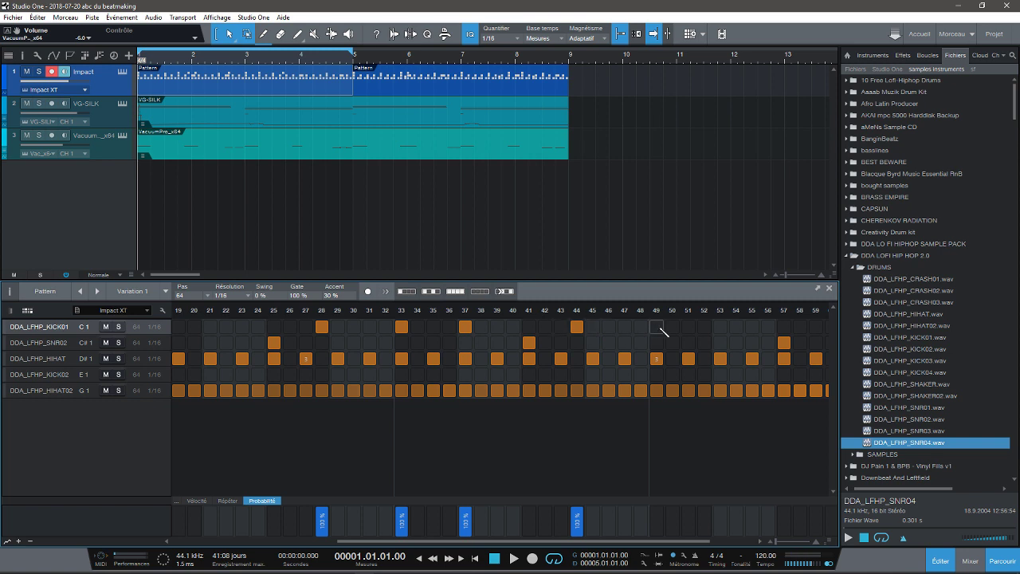
left_click(657, 327)
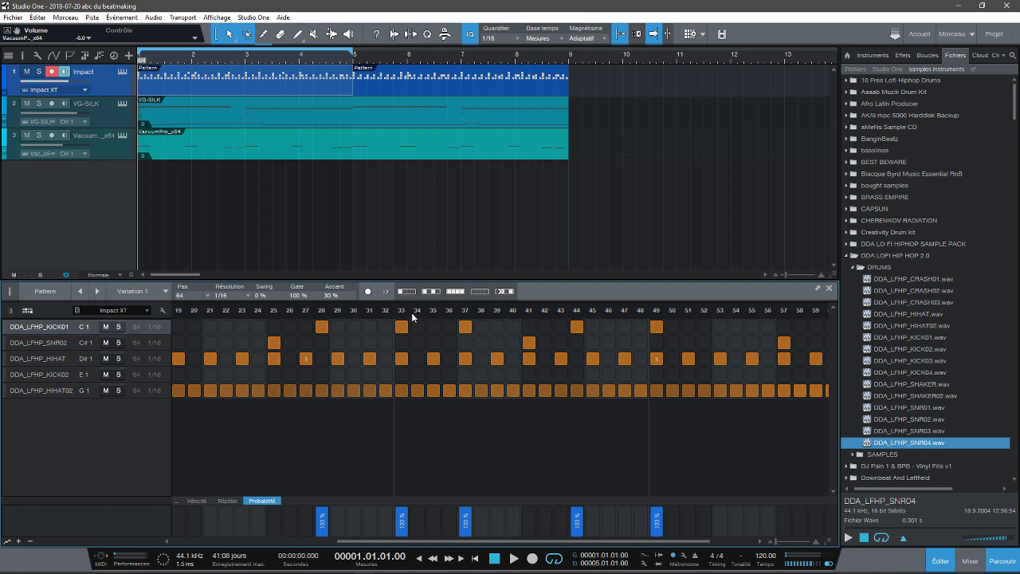
left_click(414, 312)
key("space")
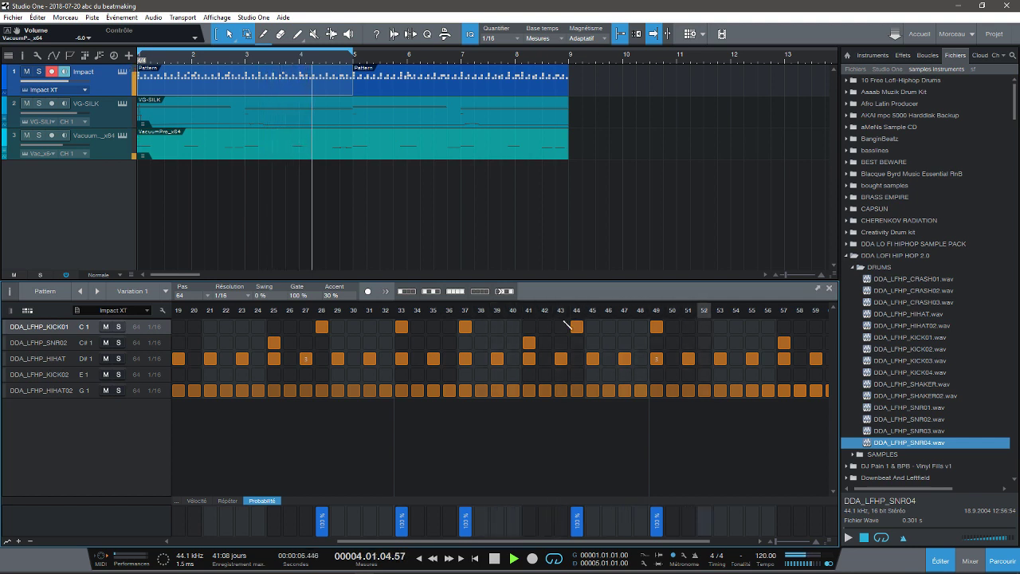
key("space")
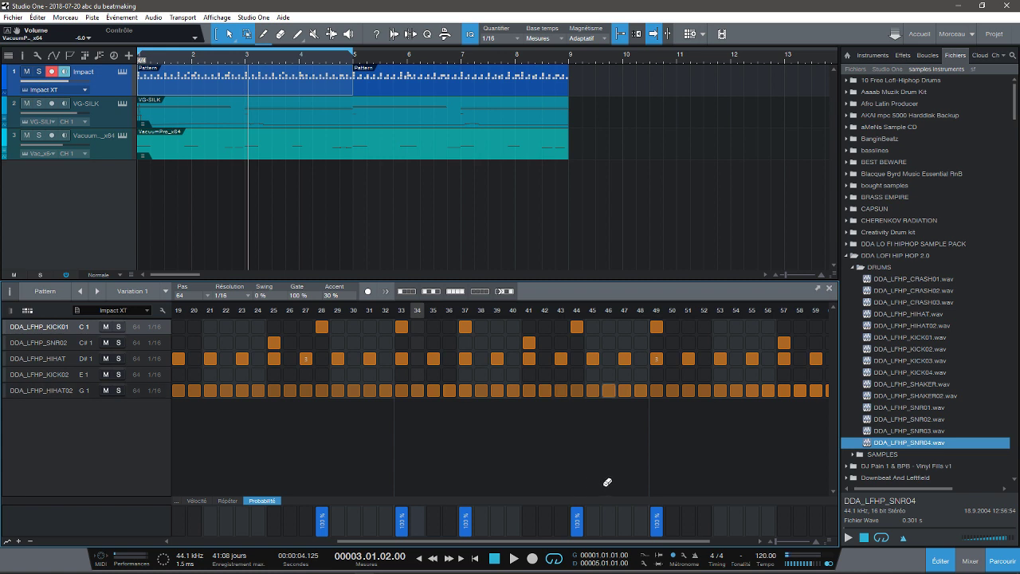
Step: Add DDA_LFHP_KICK01 hits on steps 61 to 64, remove the one on step 37, and play the pattern
left_click_drag(657, 542, 740, 542)
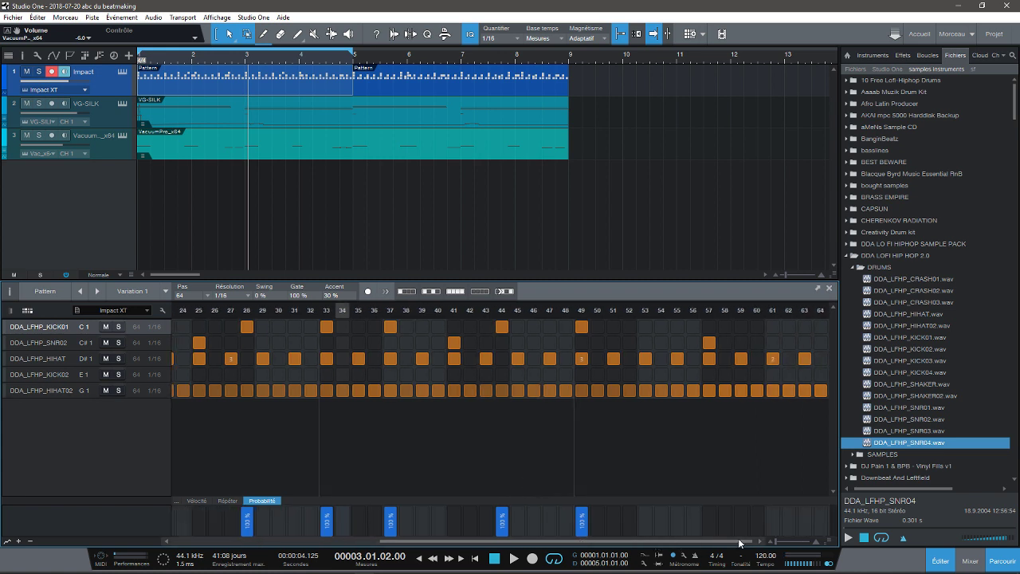
left_click(789, 327)
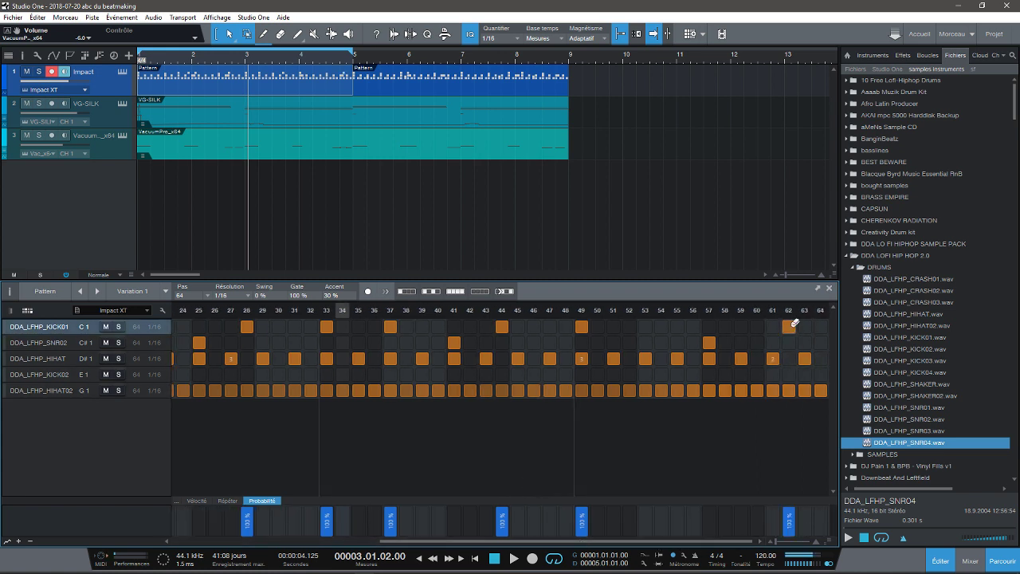
left_click(805, 327)
left_click(821, 327)
left_click(774, 327)
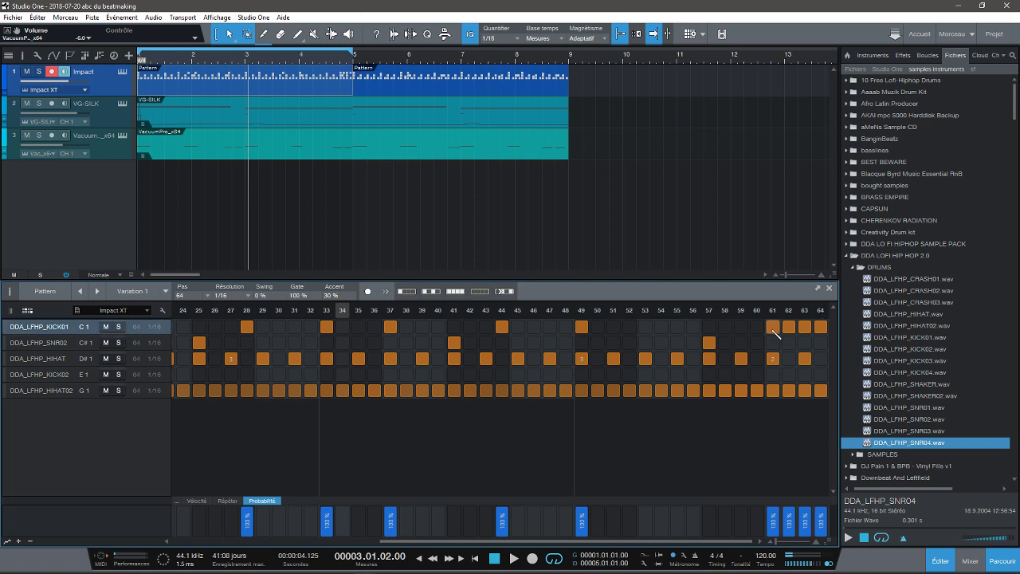
key("space")
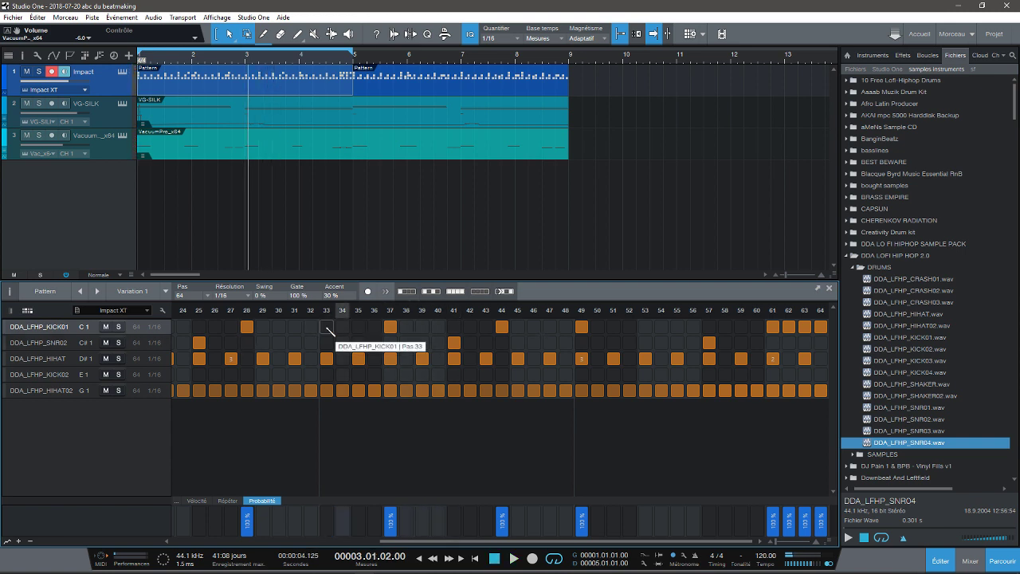
left_click(327, 327)
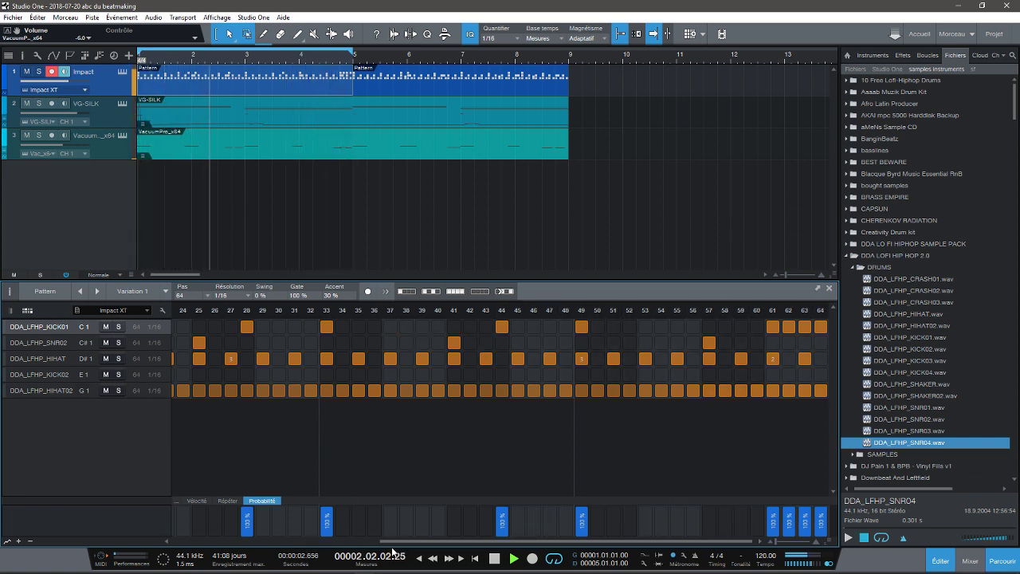
Step: Add DDA_LFHP_KICK02 hits on steps 17, 35 and 47 while the pattern plays, clearing the misplaced hits on steps 16 and 45
left_click_drag(392, 549, 326, 547)
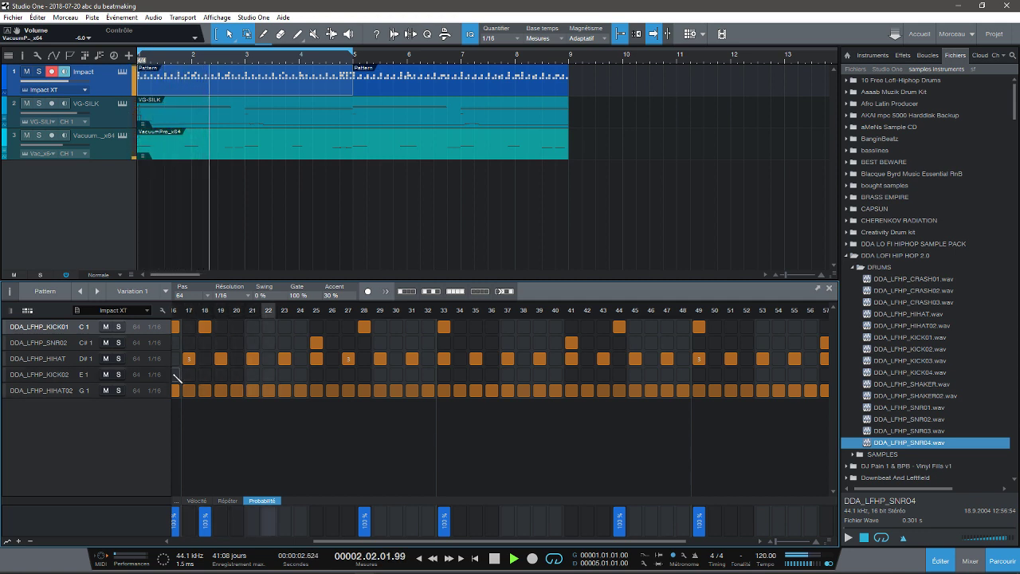
left_click(101, 378)
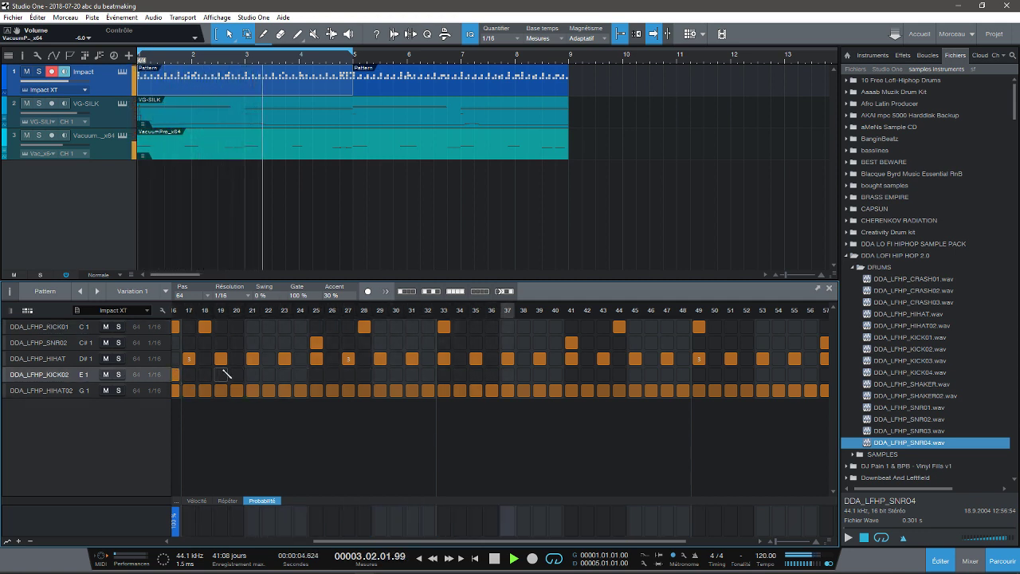
left_click(188, 374)
left_click(177, 375)
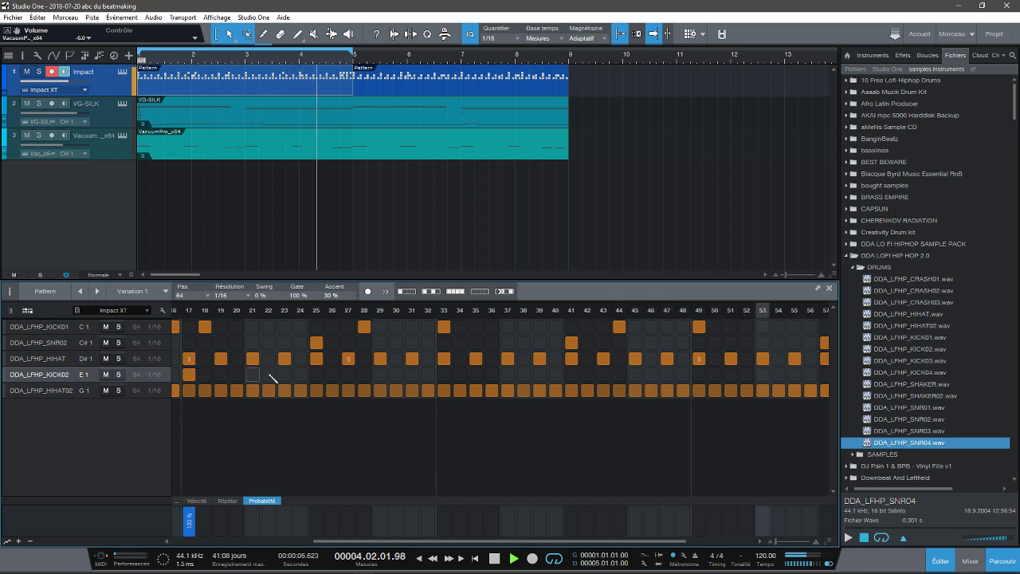
left_click(476, 374)
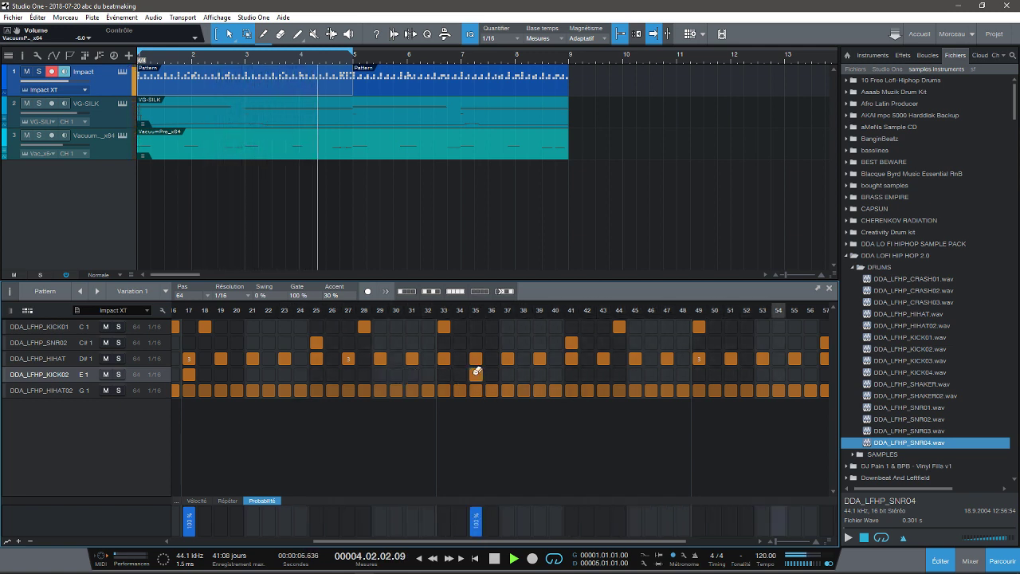
left_click(635, 375)
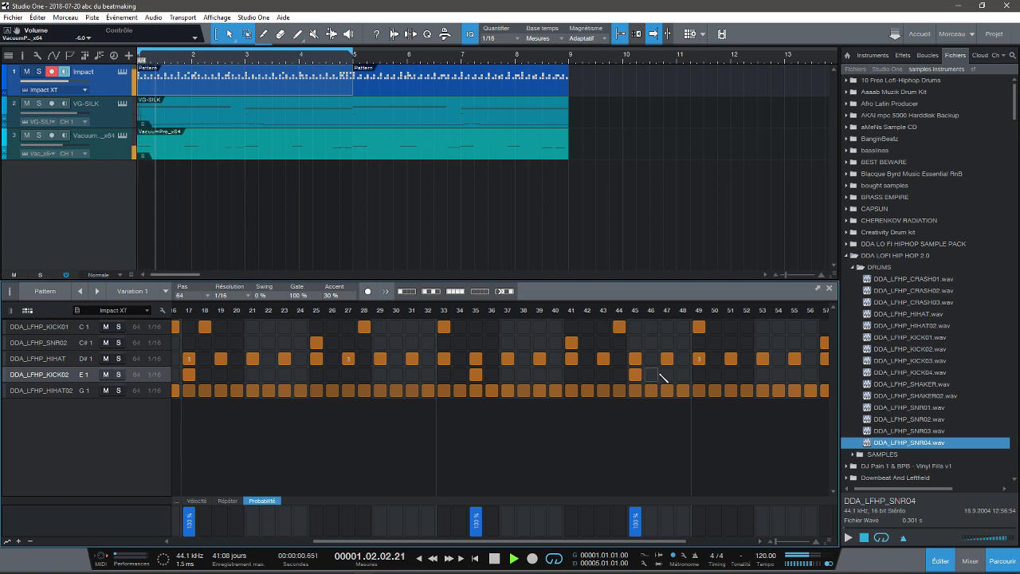
left_click(636, 375)
left_click(667, 374)
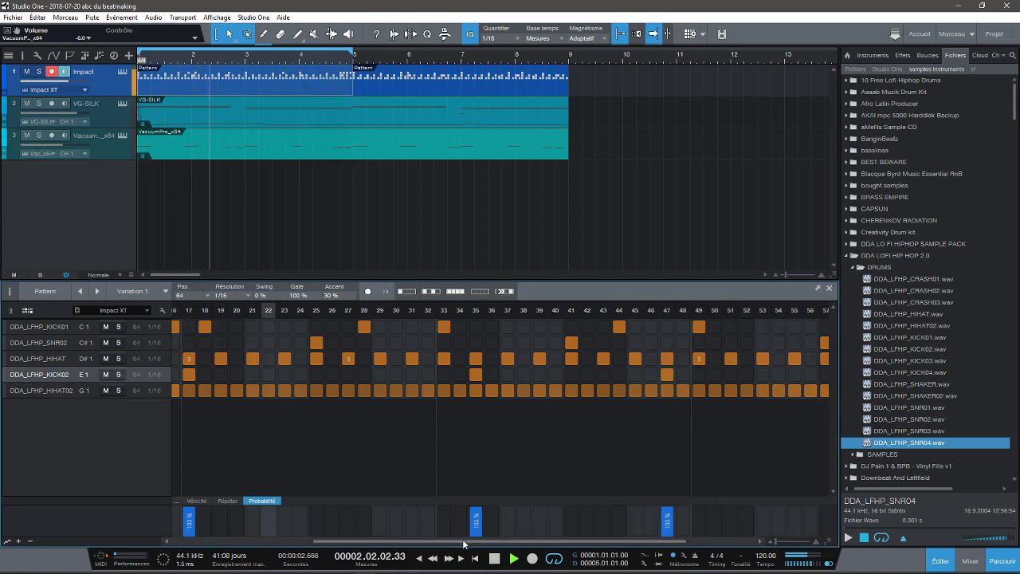
Step: Add DDA_LFHP_KICK02 hits on steps 59 and 54 while the pattern plays
left_click_drag(455, 542, 534, 545)
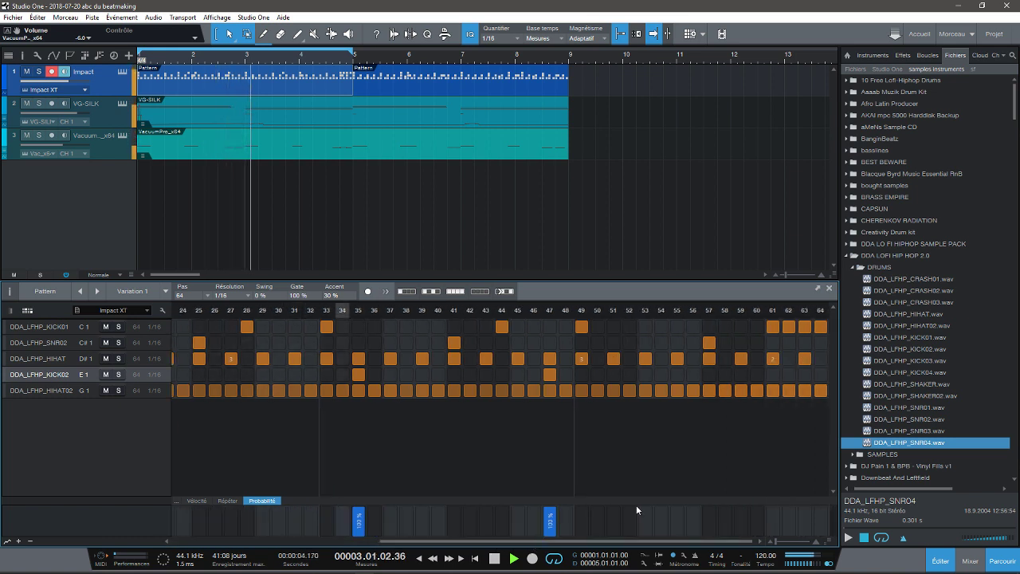
left_click(741, 375)
left_click(662, 372)
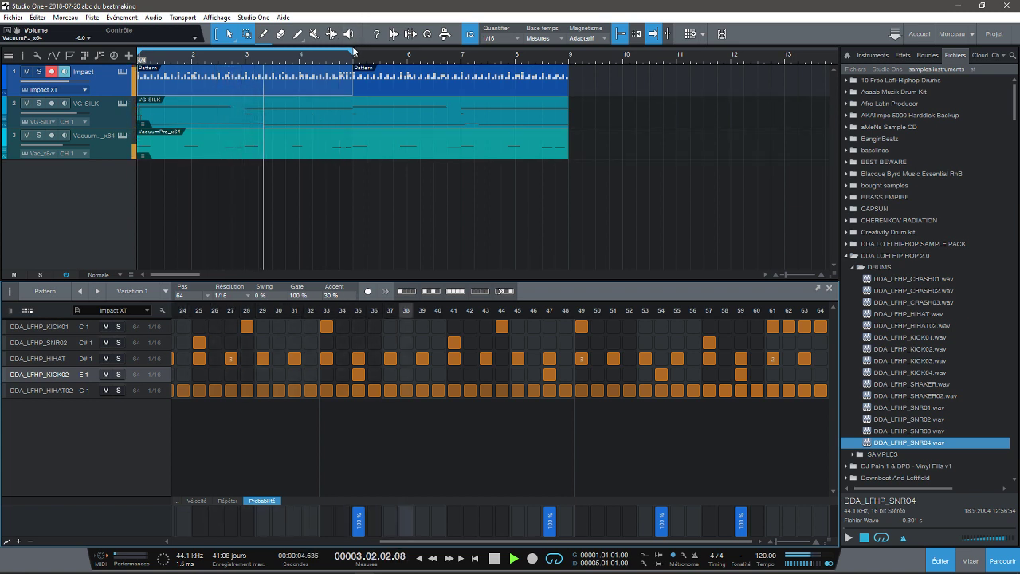
Step: Solo the Impact track, extend the loop range to bar 9 to cover both patterns, and stop playback
left_click(38, 72)
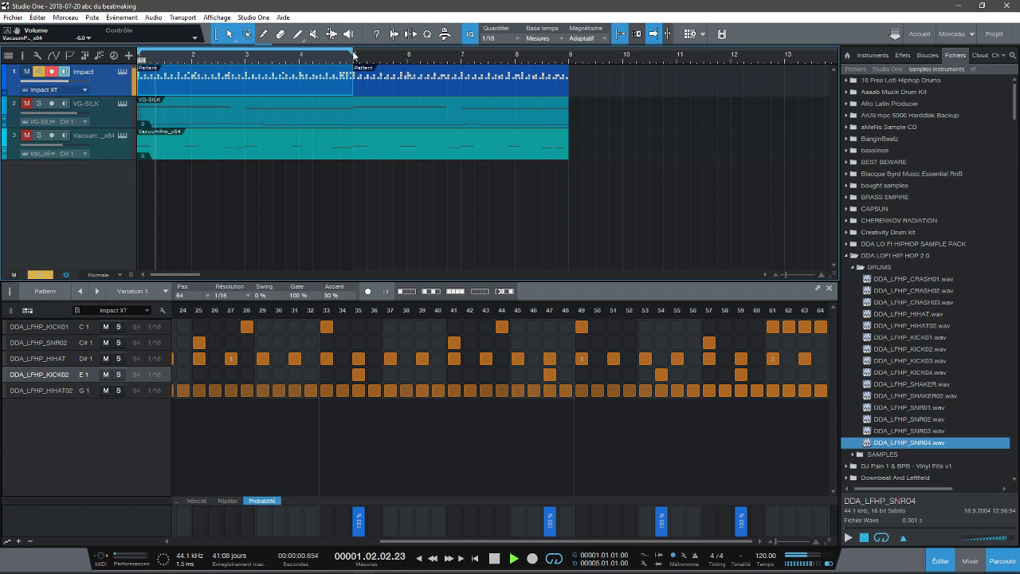
left_click_drag(354, 52, 556, 50)
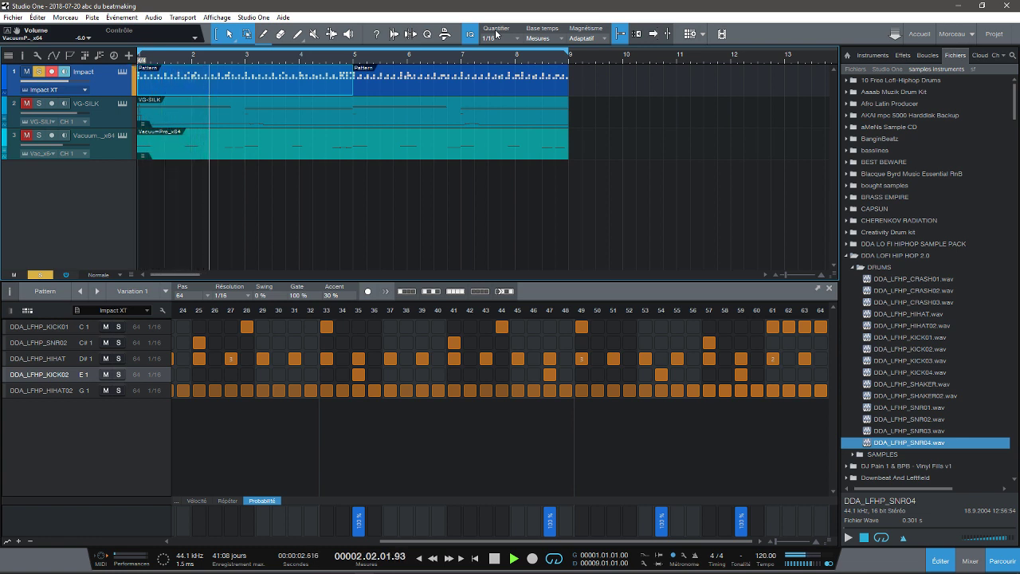
key("space")
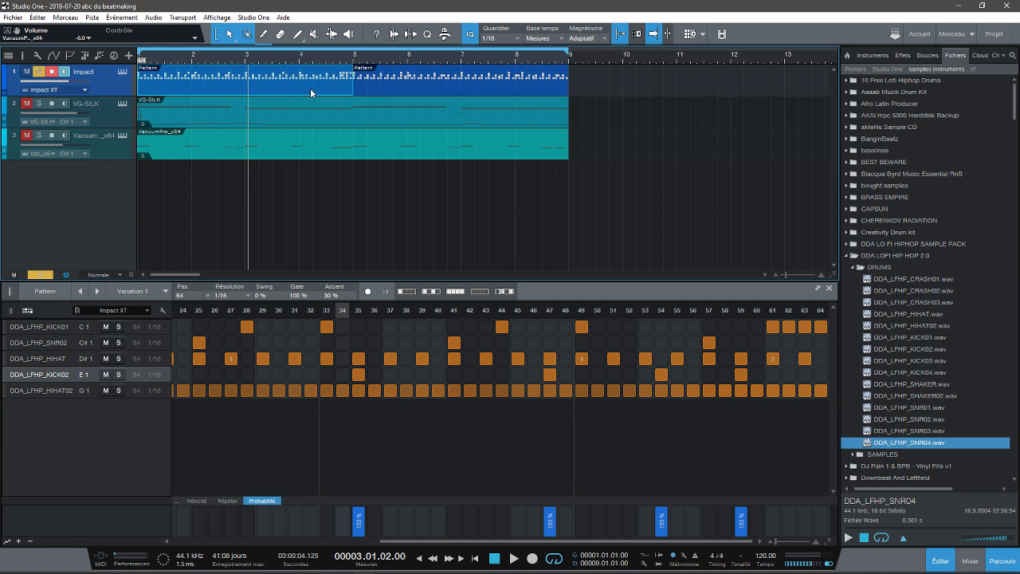
Step: Check the second pattern's settings, set the first pattern's swing to 65 %, and play it from the song start
left_click(375, 93)
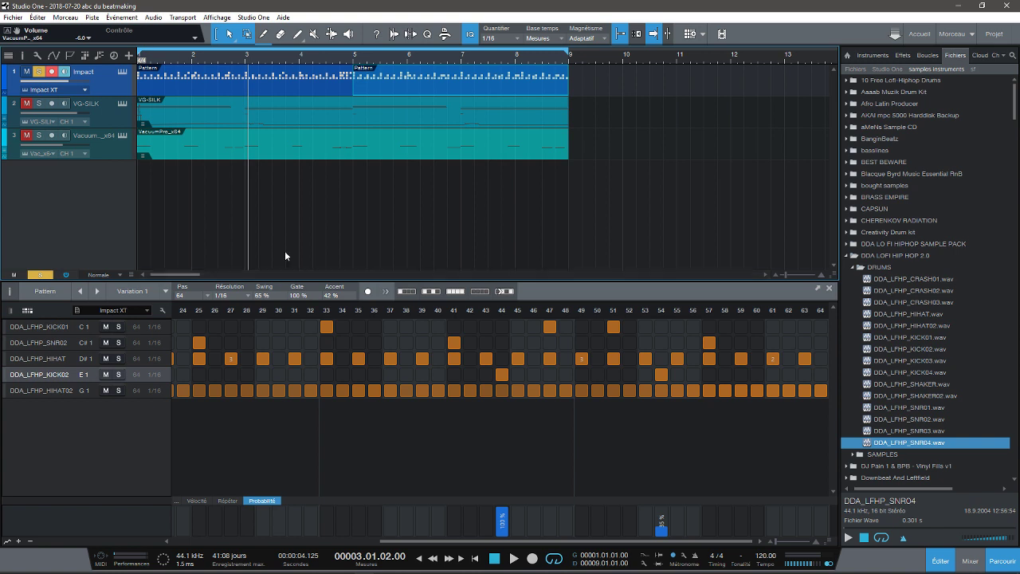
left_click(250, 84)
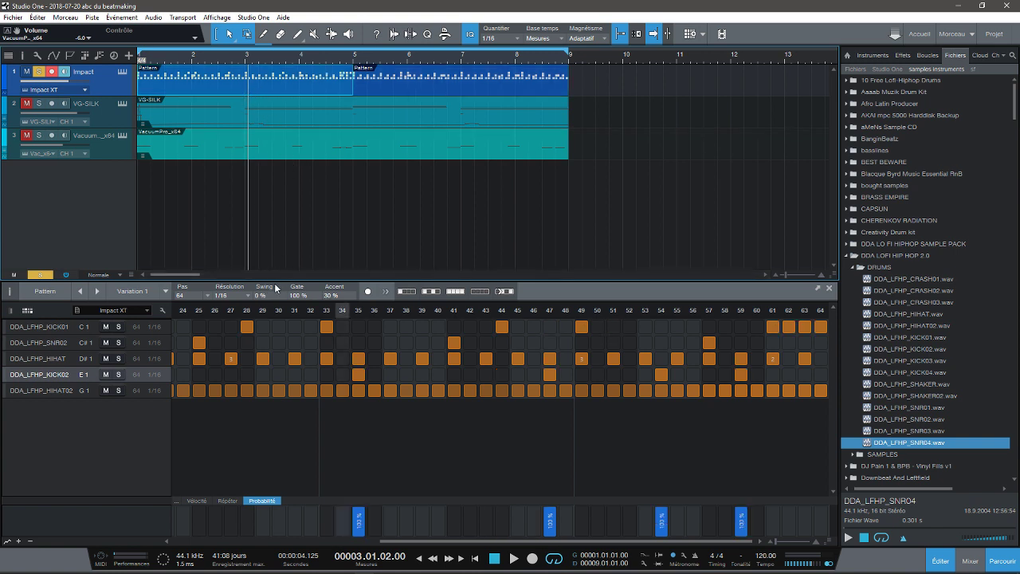
left_click_drag(262, 295, 259, 275)
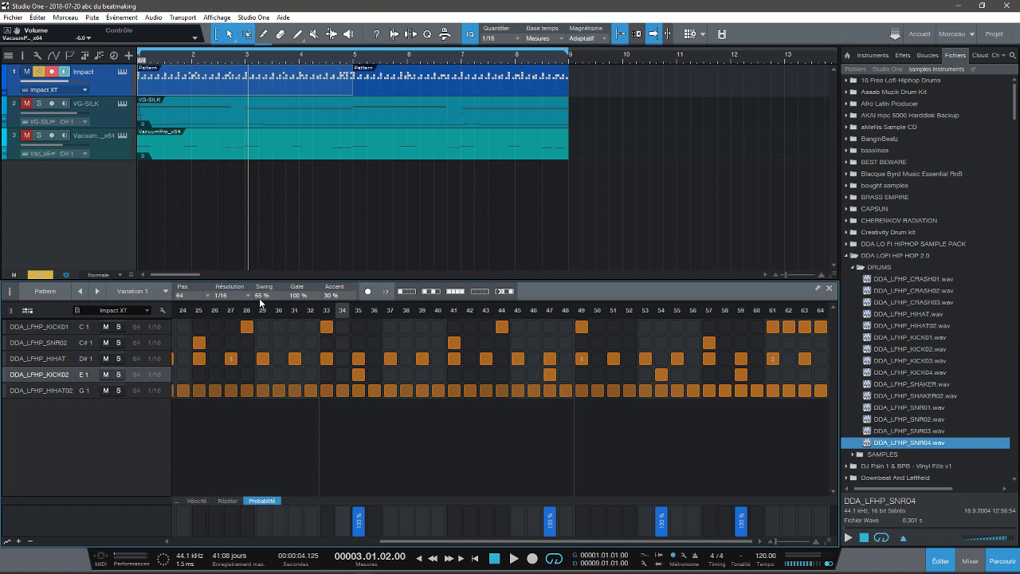
key("Home")
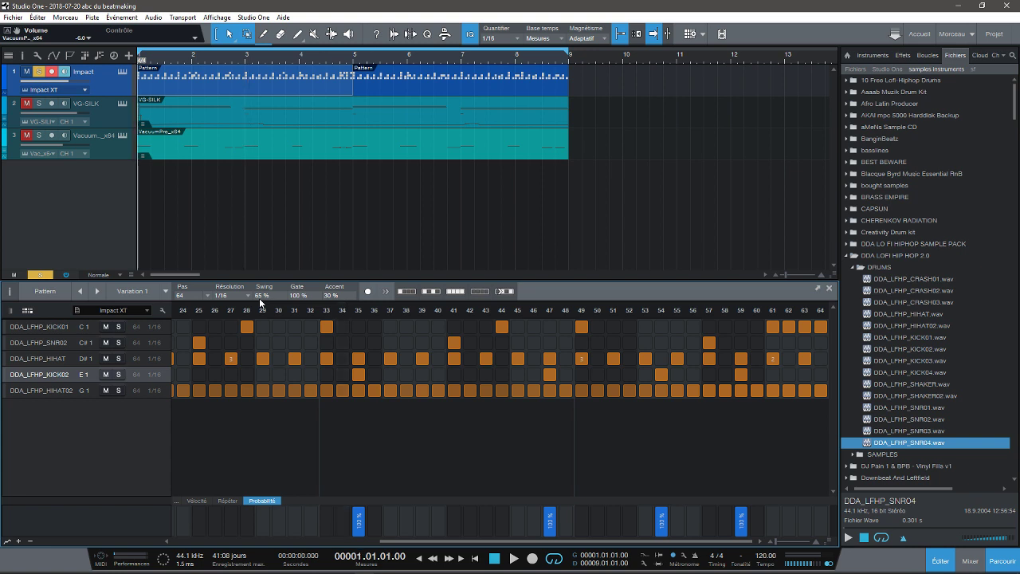
key("space")
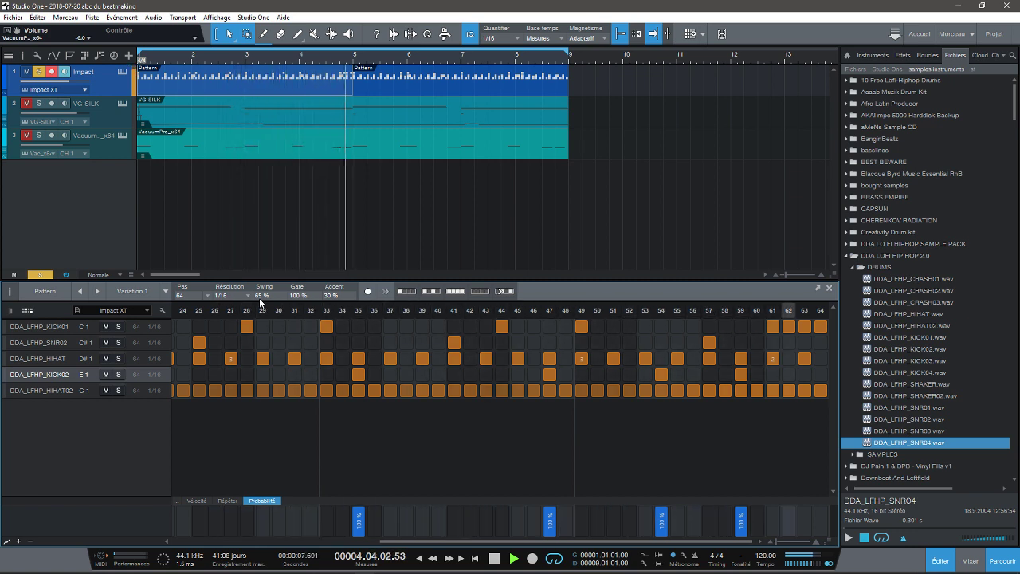
key("space")
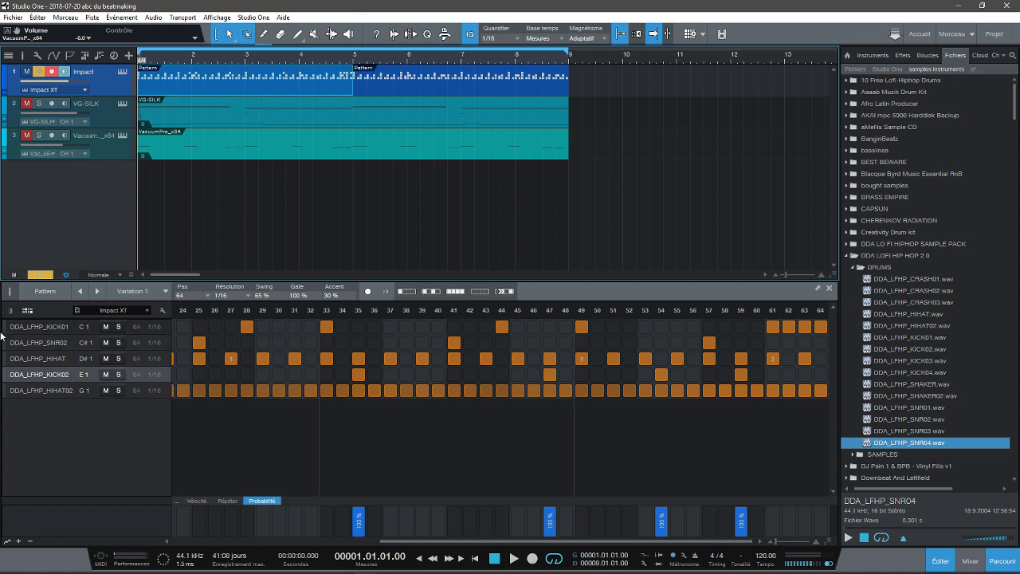
Step: Lower the DDA_LFHP_KICK01 probability to about 51 % on step 62, 62 % on step 64 and 54 % on step 33, and play the patterns
left_click(27, 328)
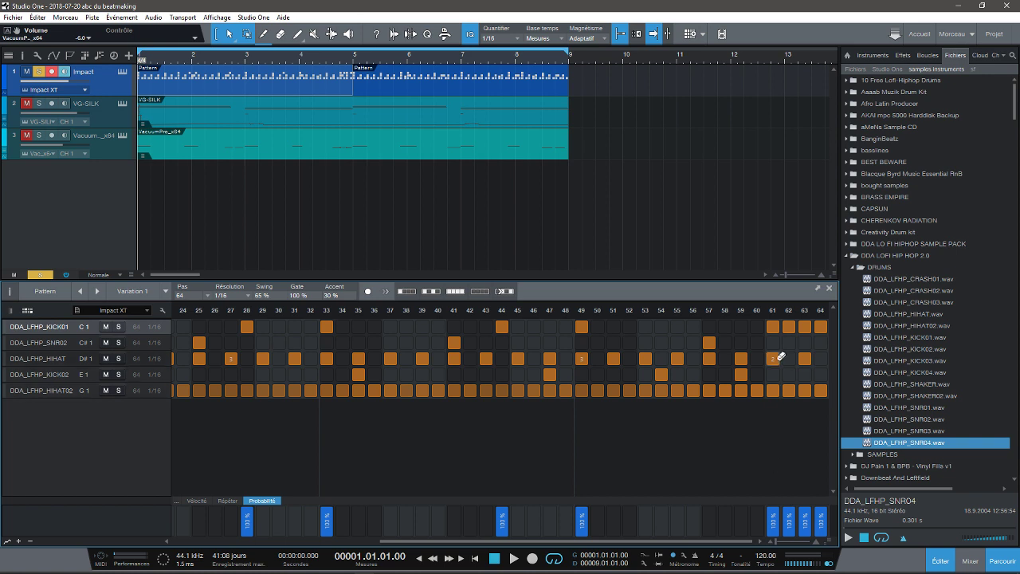
left_click_drag(795, 513, 793, 517)
left_click_drag(821, 515, 826, 517)
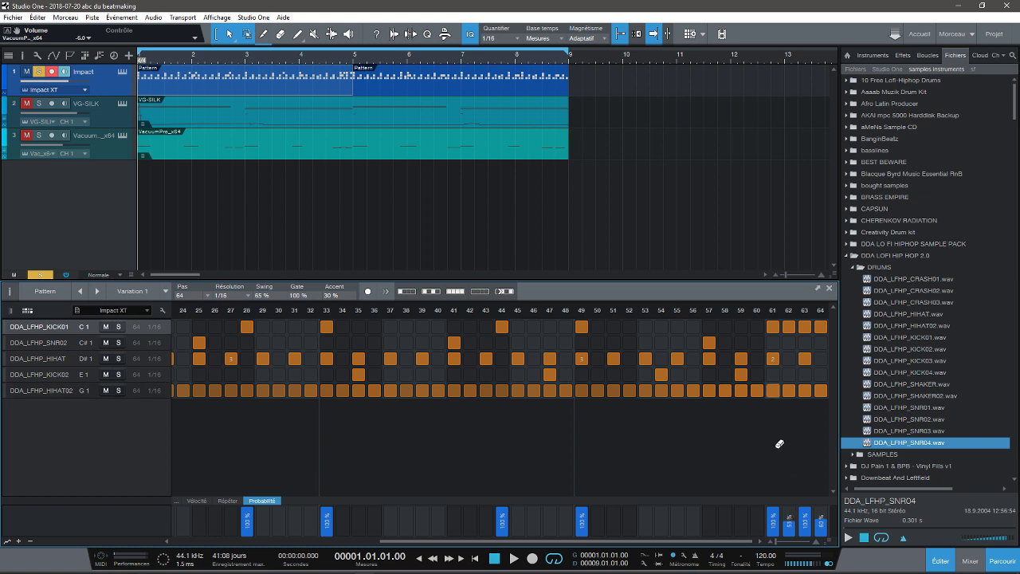
key("space")
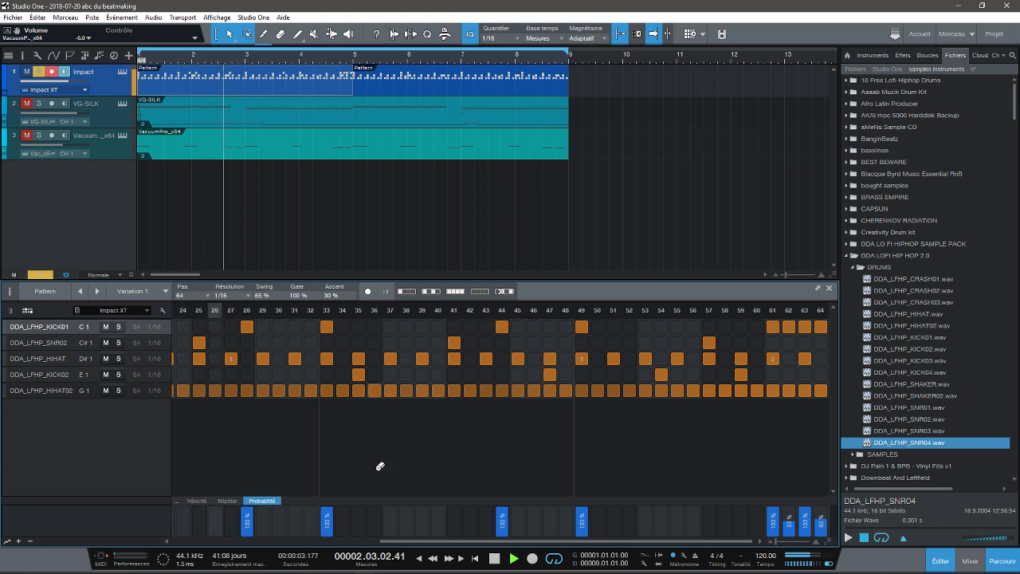
left_click_drag(328, 514, 328, 520)
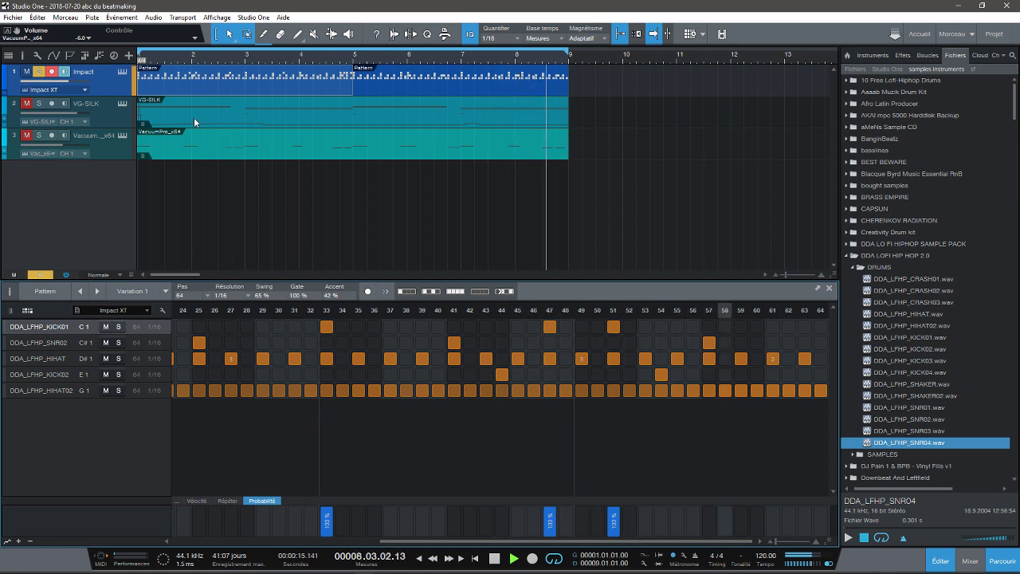
key("space")
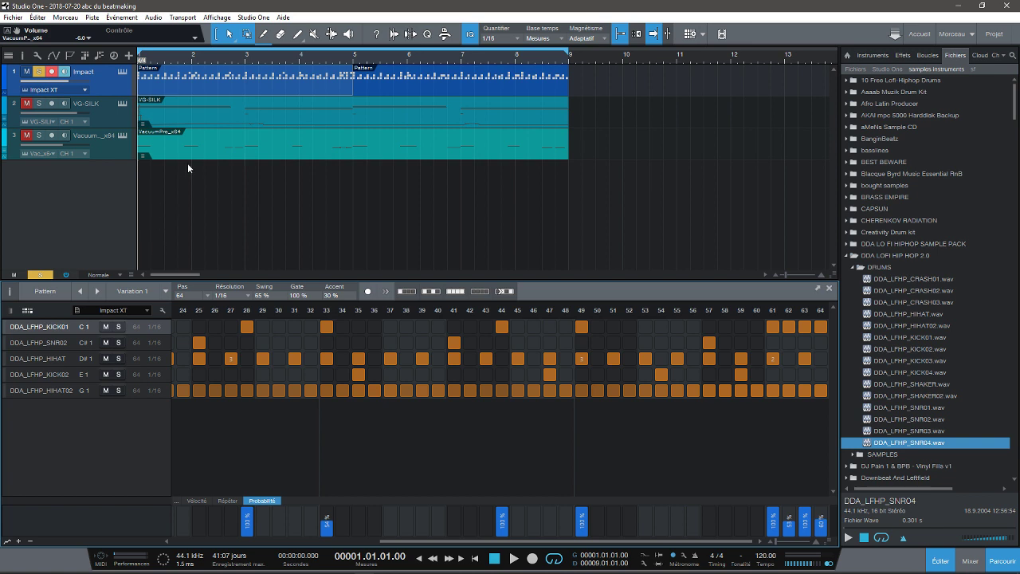
Step: Open the Impact track's instrument editor and show the mixer
left_click(123, 72)
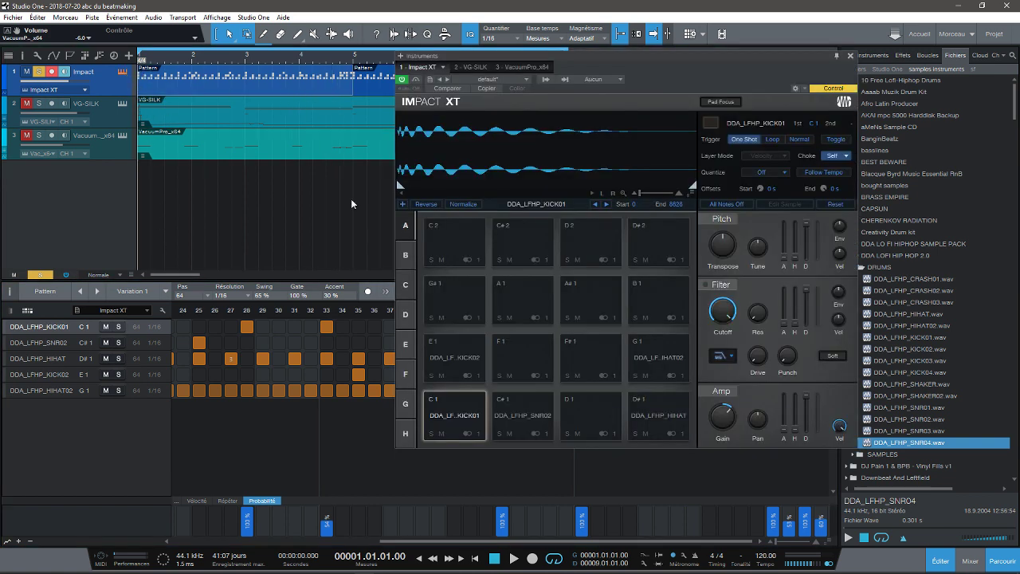
left_click(940, 561)
left_click(972, 562)
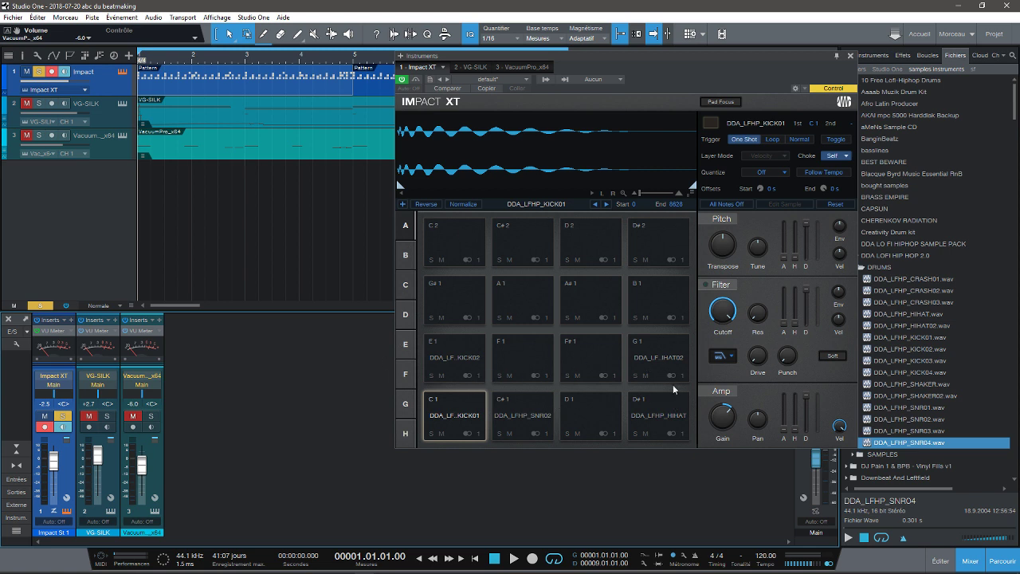
left_click(467, 434)
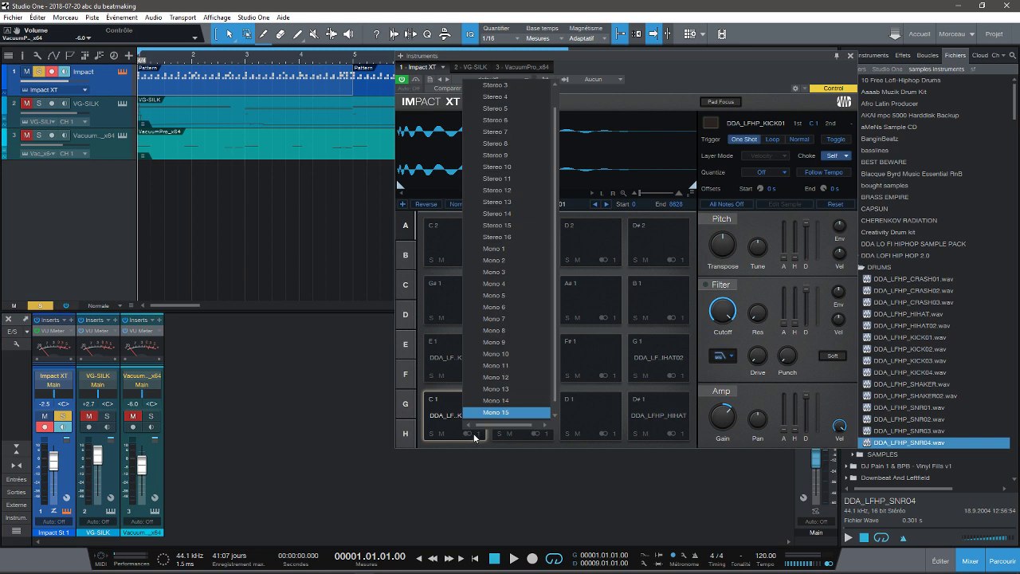
left_click(475, 435)
left_click(476, 434)
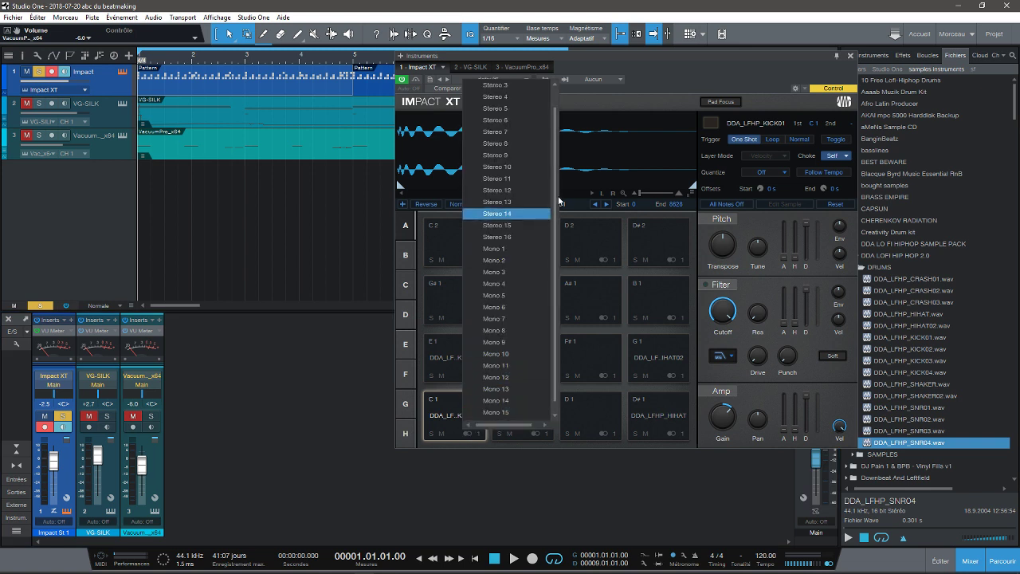
scroll(558, 215, "up", 1)
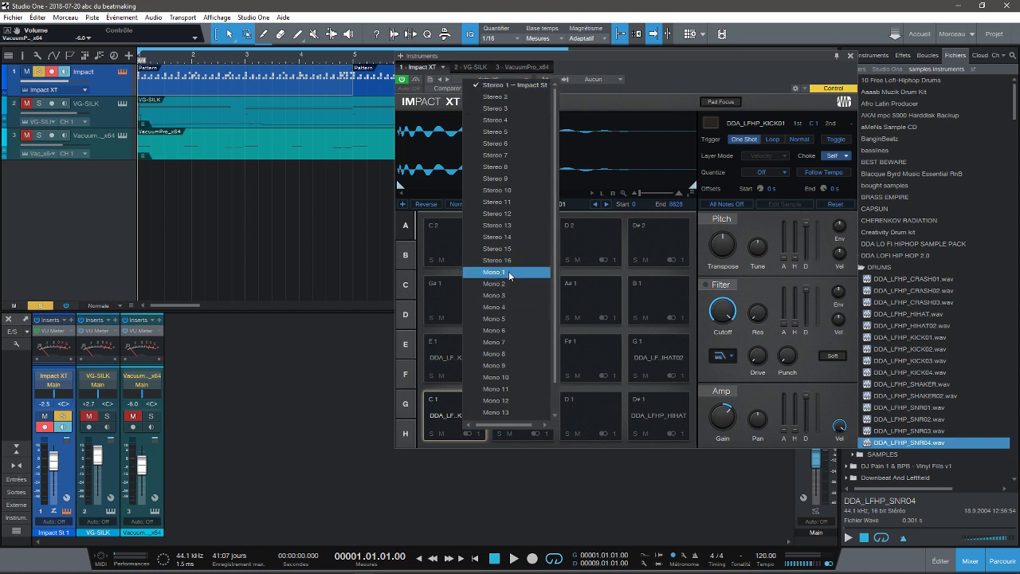
left_click(580, 105)
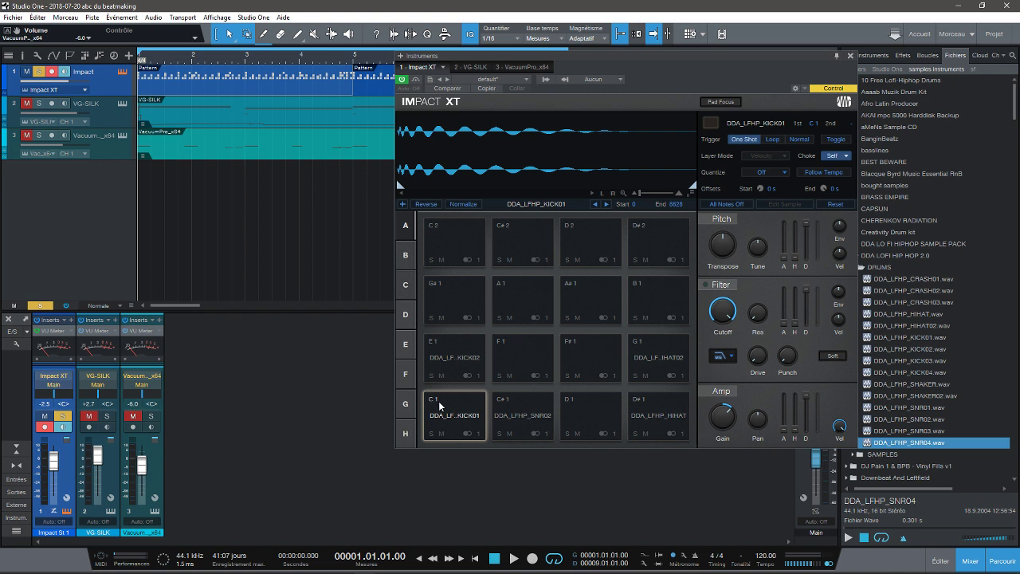
Step: Route the DDA_LFHP_KICK02 pad to output Stereo 2 and the DDA_LFHP_SNR02 pad to Stereo 3
left_click(475, 374)
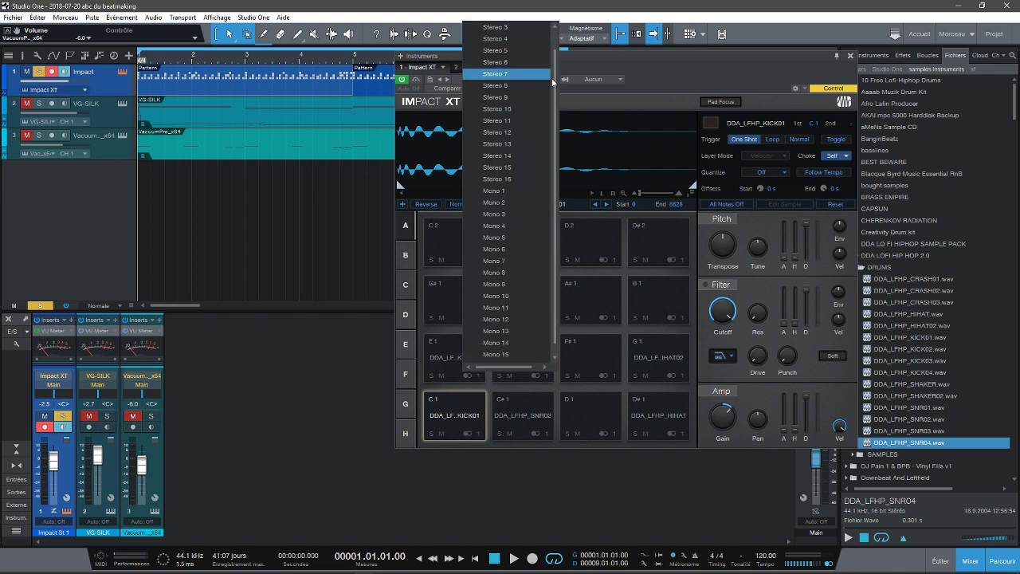
scroll(518, 48, "up", 2)
left_click(495, 38)
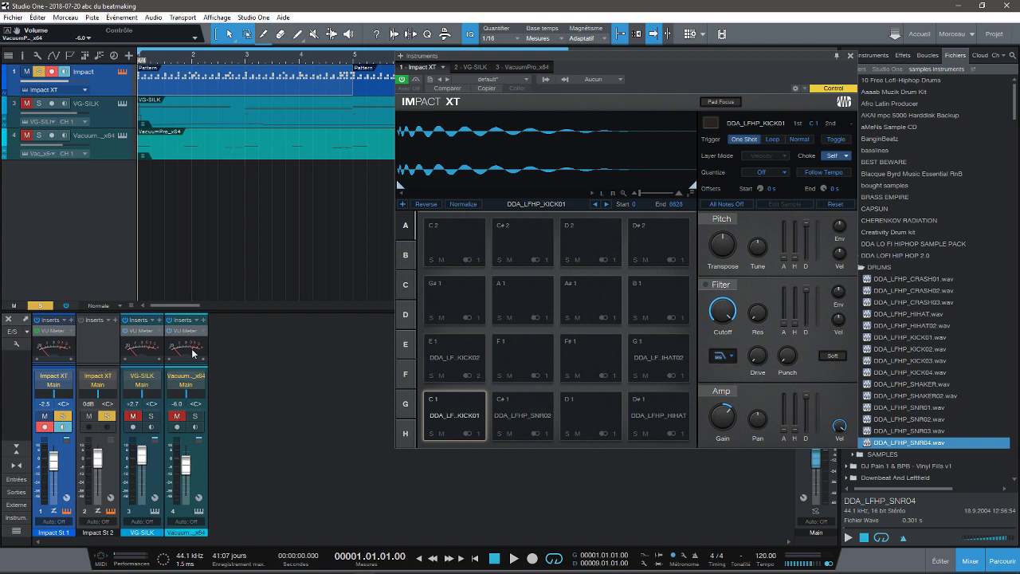
left_click(537, 415)
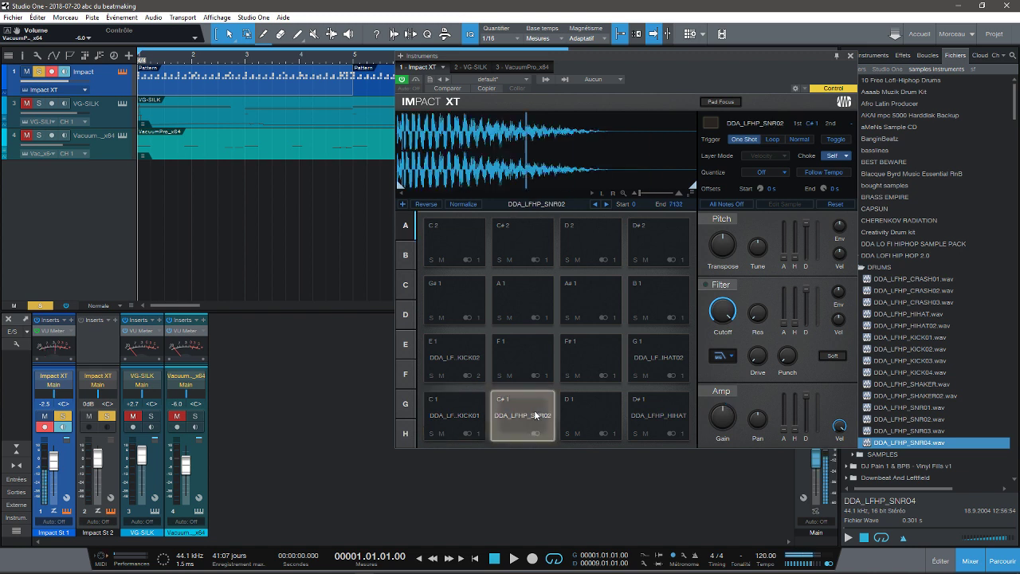
left_click(545, 434)
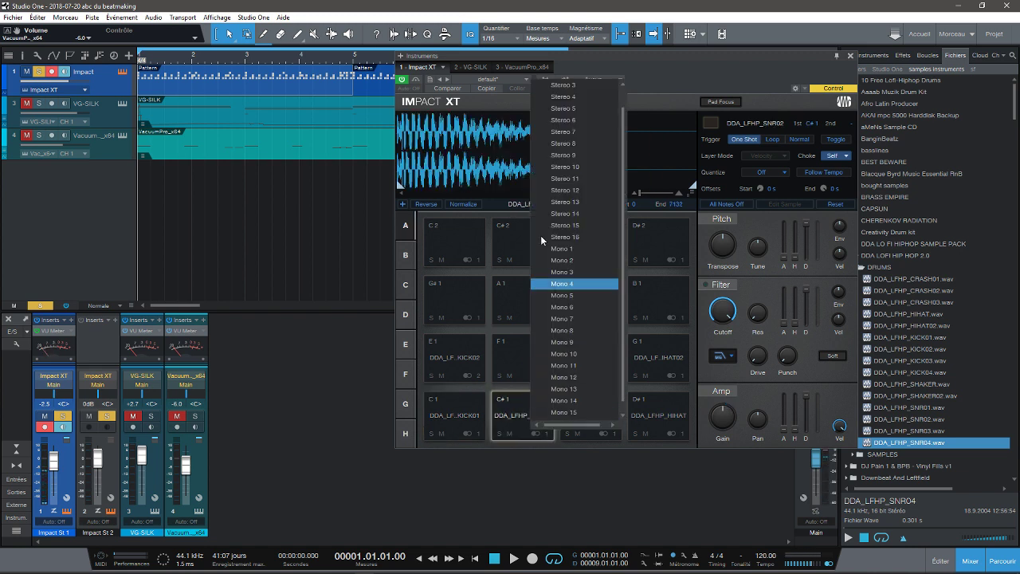
left_click(564, 84)
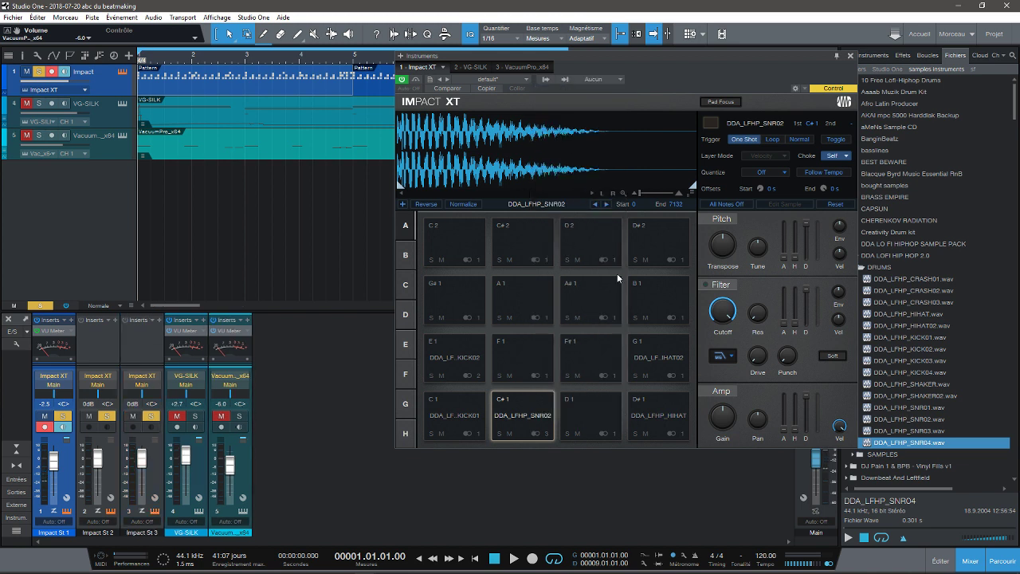
Step: Route both hi-hat pads, DDA_LFHP_HIHAT02 and DDA_LFHP_HIHAT, to output Stereo 4
left_click(669, 416)
left_click(666, 370)
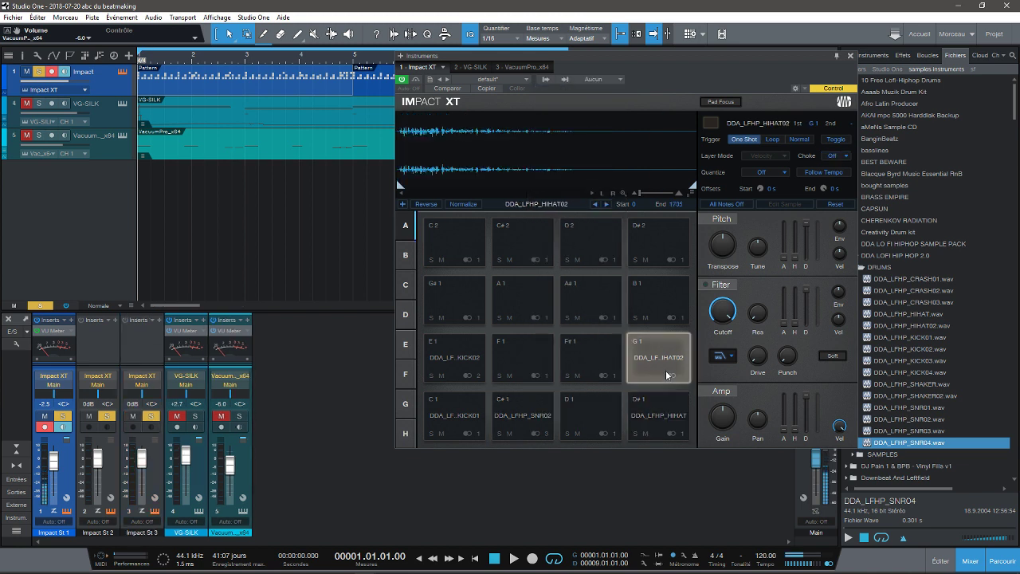
left_click(683, 376)
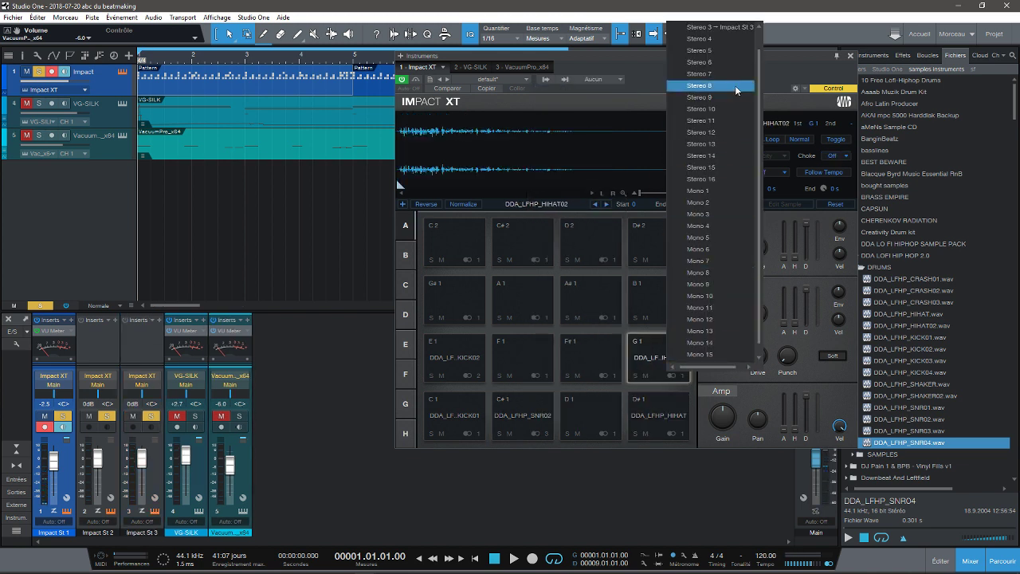
left_click(702, 38)
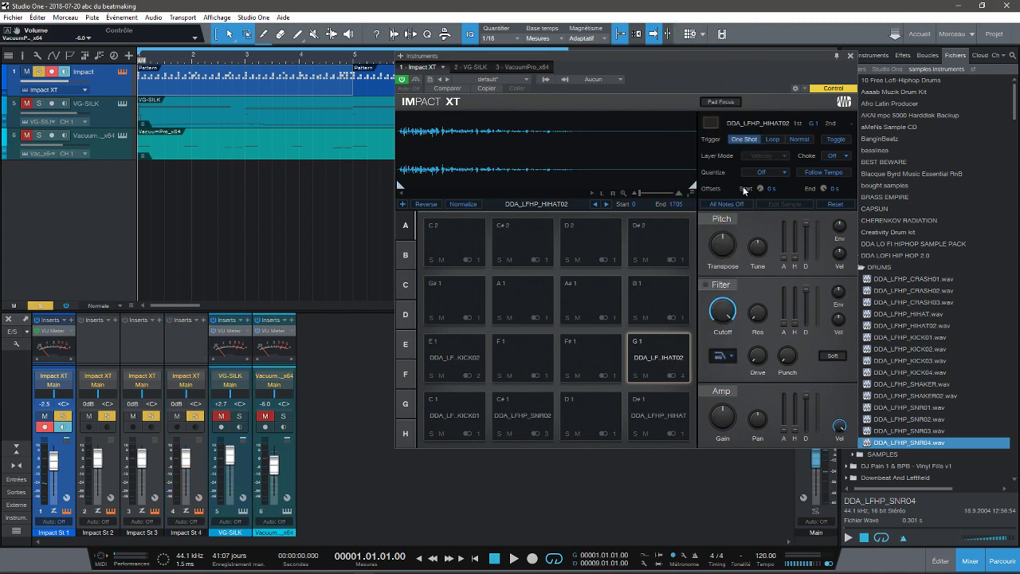
left_click(684, 438)
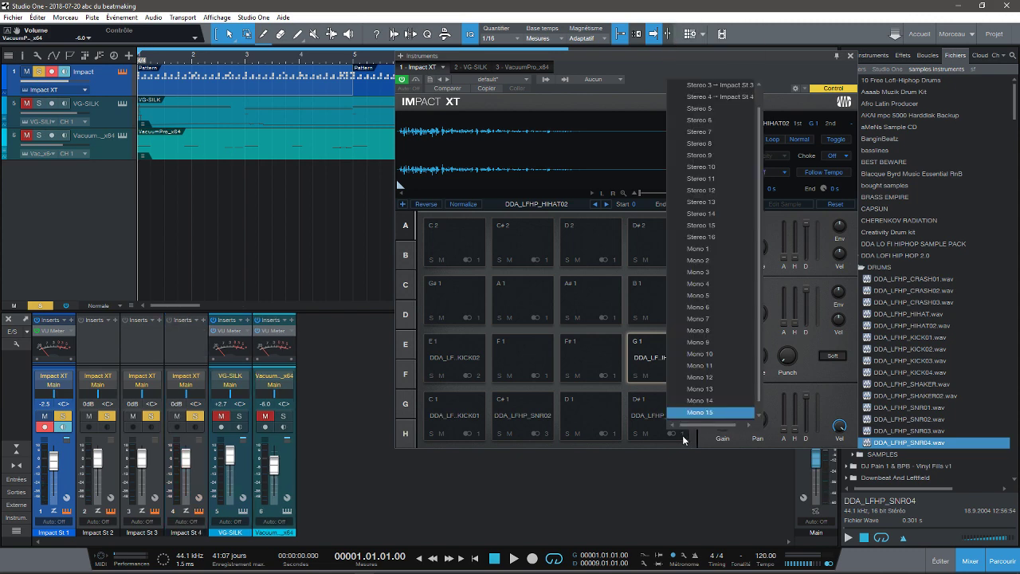
left_click(743, 97)
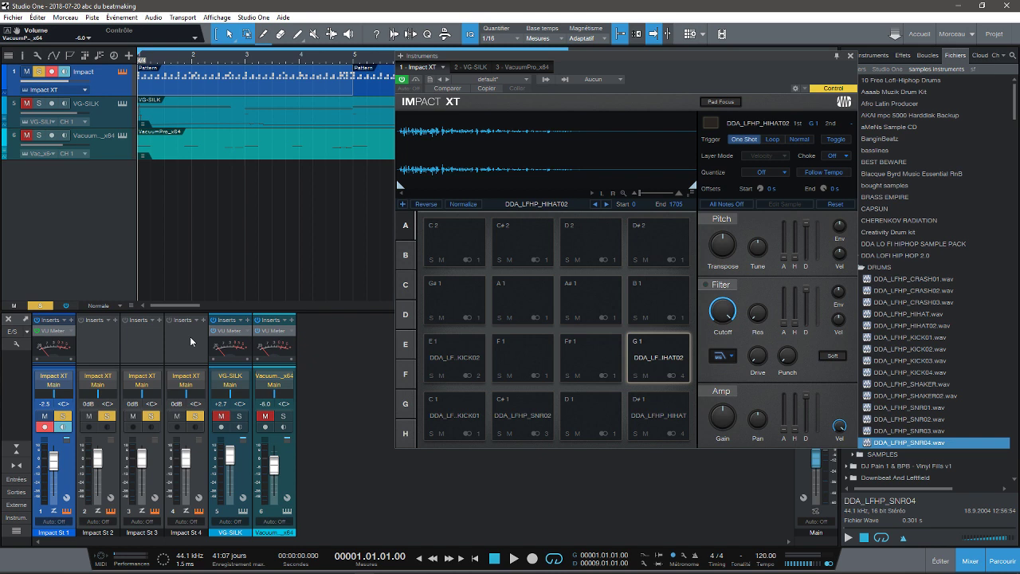
Step: Play the beat and switch solo off and back on for Impact St 2, St 3 and St 4 to compare the separate outputs
key("space")
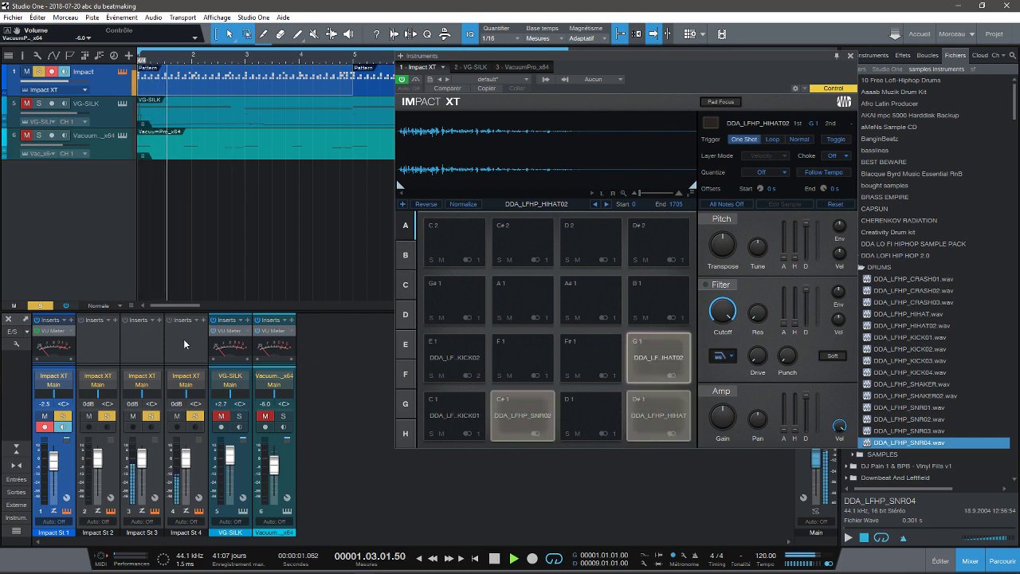
left_click(107, 416)
left_click(151, 416)
left_click(194, 416)
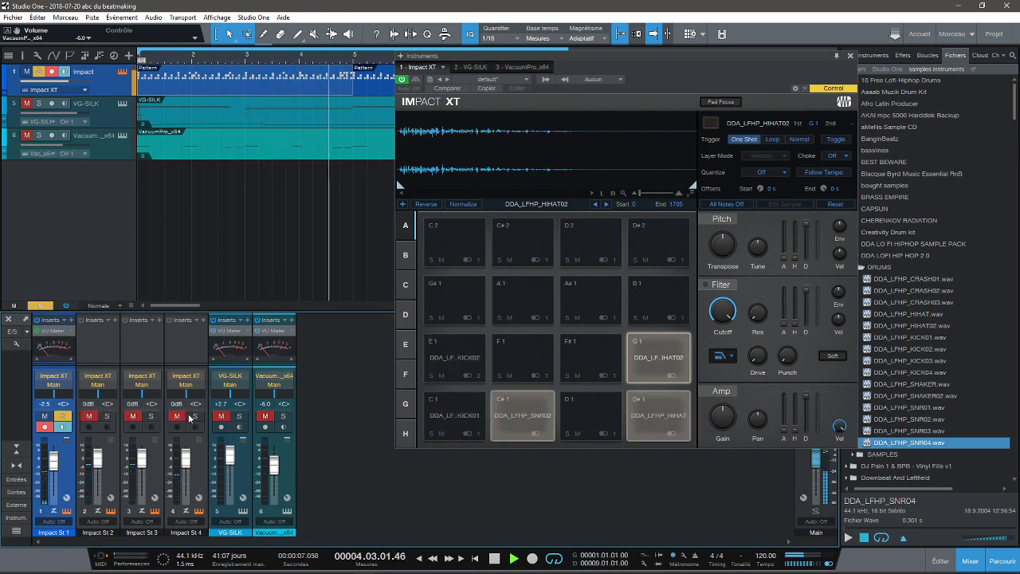
left_click(107, 417)
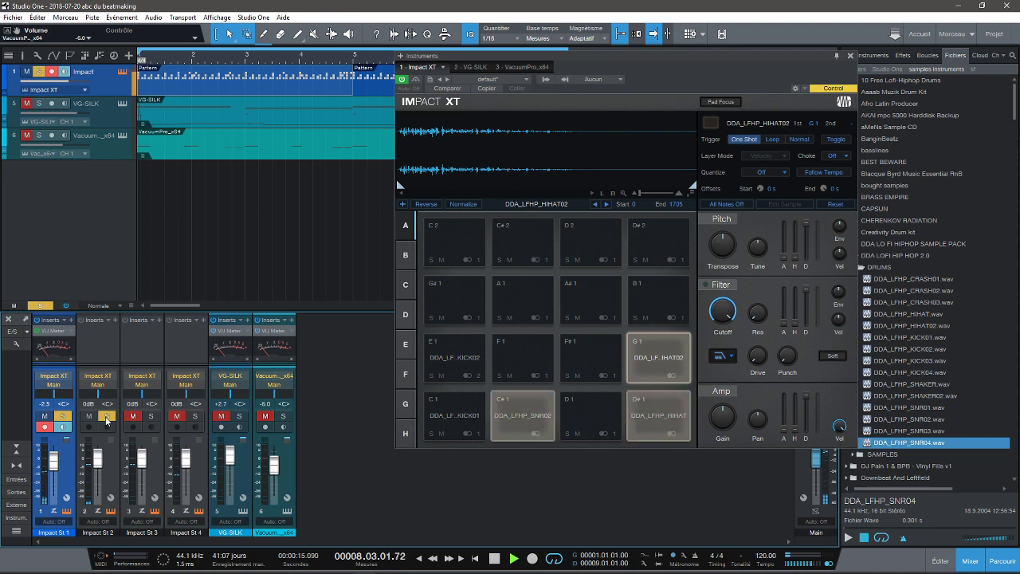
left_click(106, 416)
left_click(150, 416)
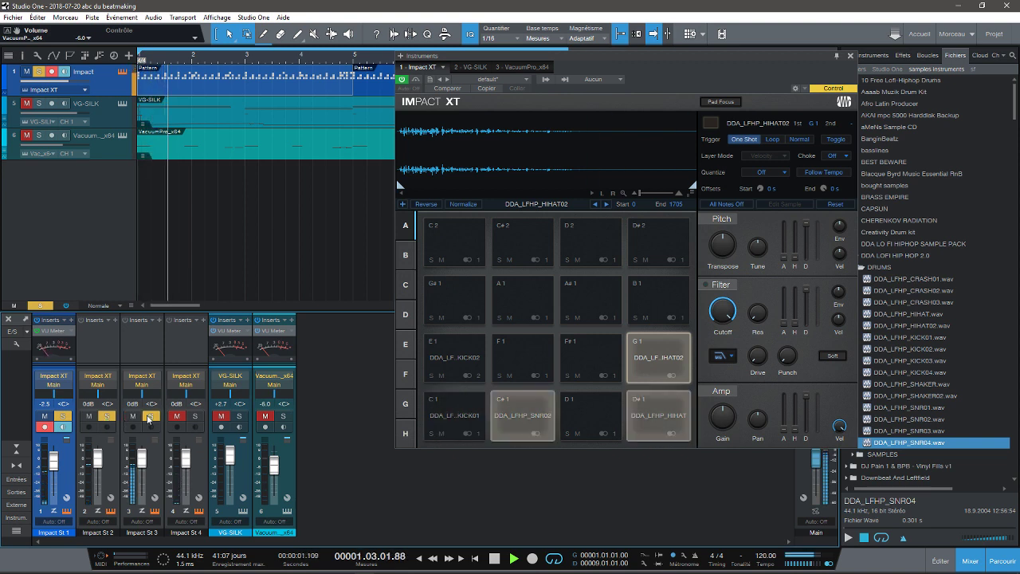
left_click(195, 415)
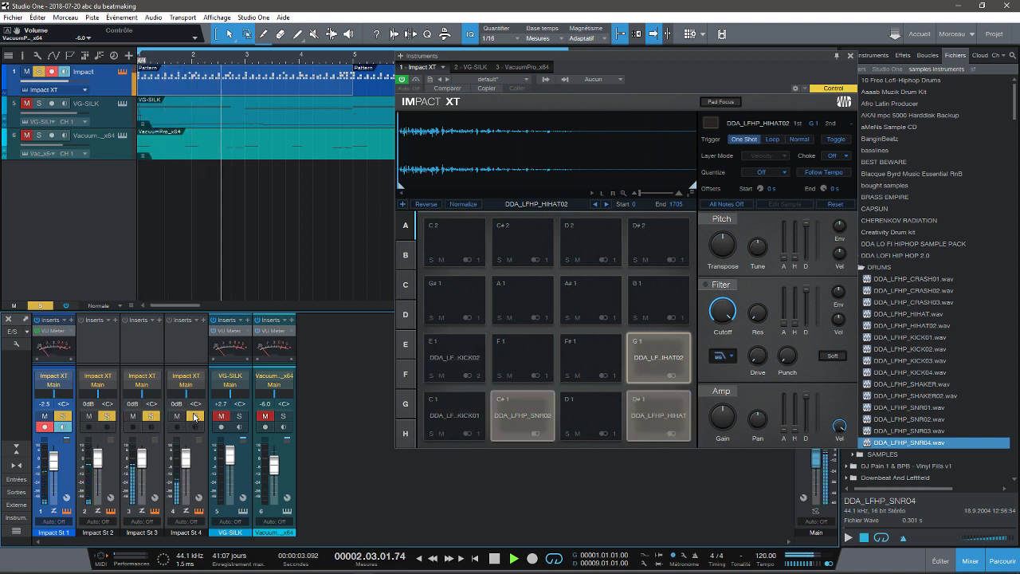
Step: Remove solo from all four Impact channels and stop playback
left_click(195, 416)
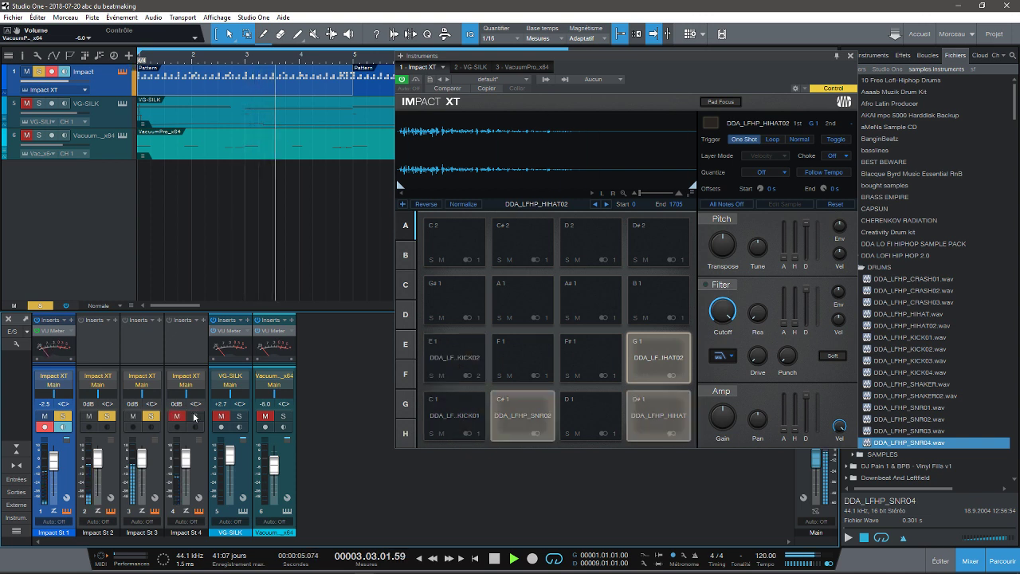
left_click(151, 416)
left_click(107, 416)
left_click(65, 416)
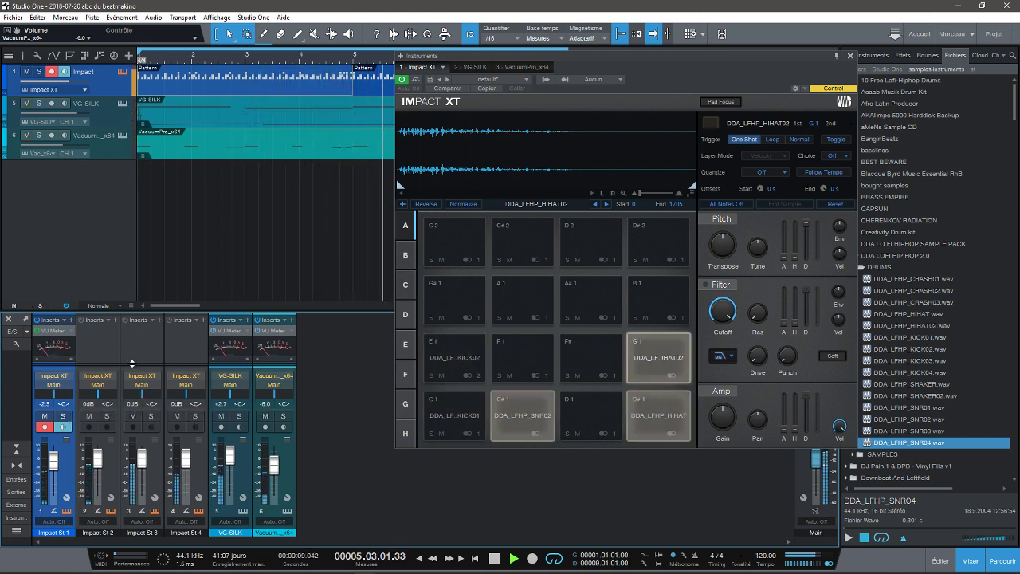
key("space")
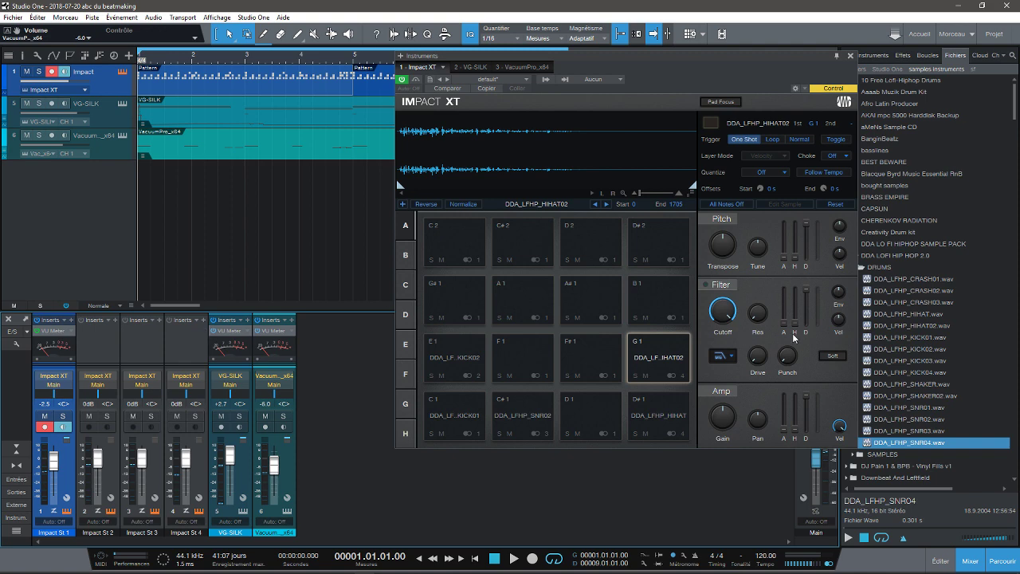
Step: Insert the VU Meter effect on the Impact St 2, Impact St 3 and Impact St 4 channels
left_click(901, 56)
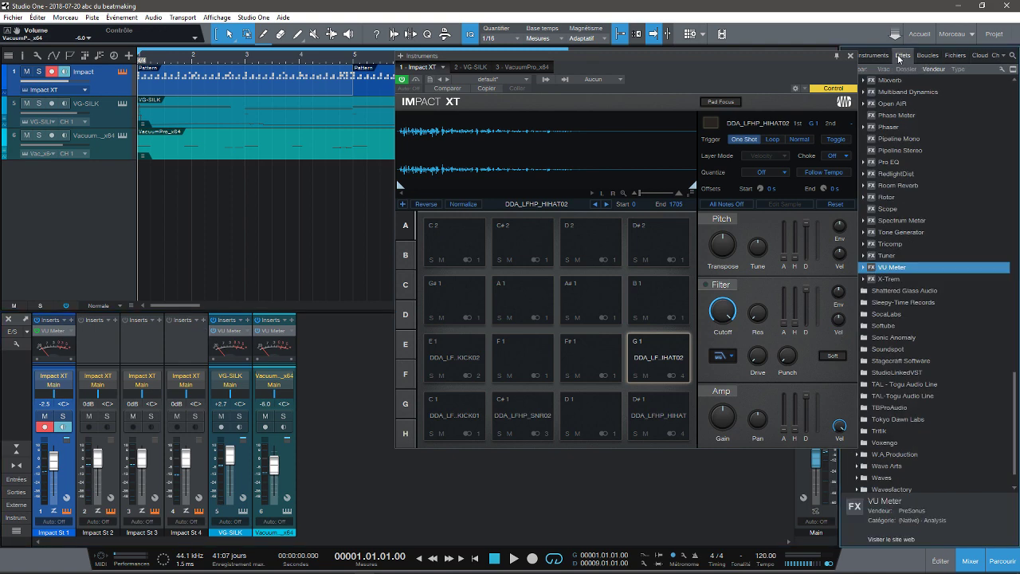
left_click_drag(885, 271, 95, 339)
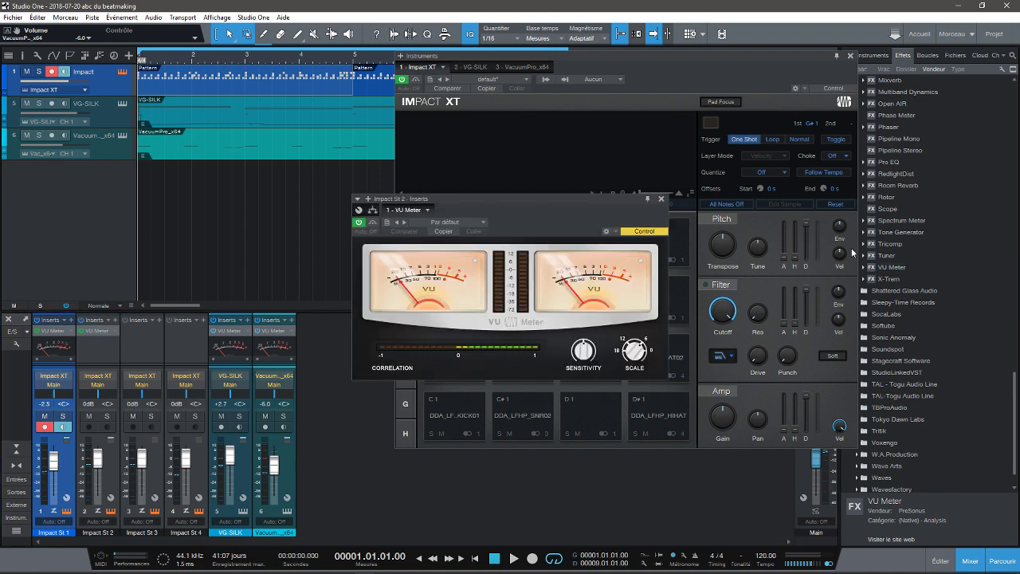
left_click_drag(881, 269, 142, 333)
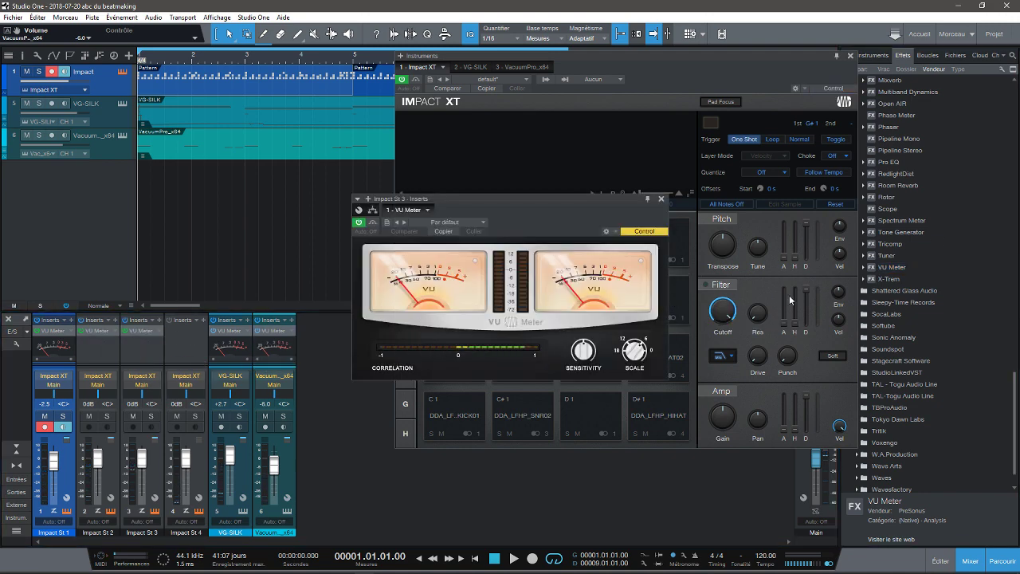
left_click_drag(883, 269, 178, 335)
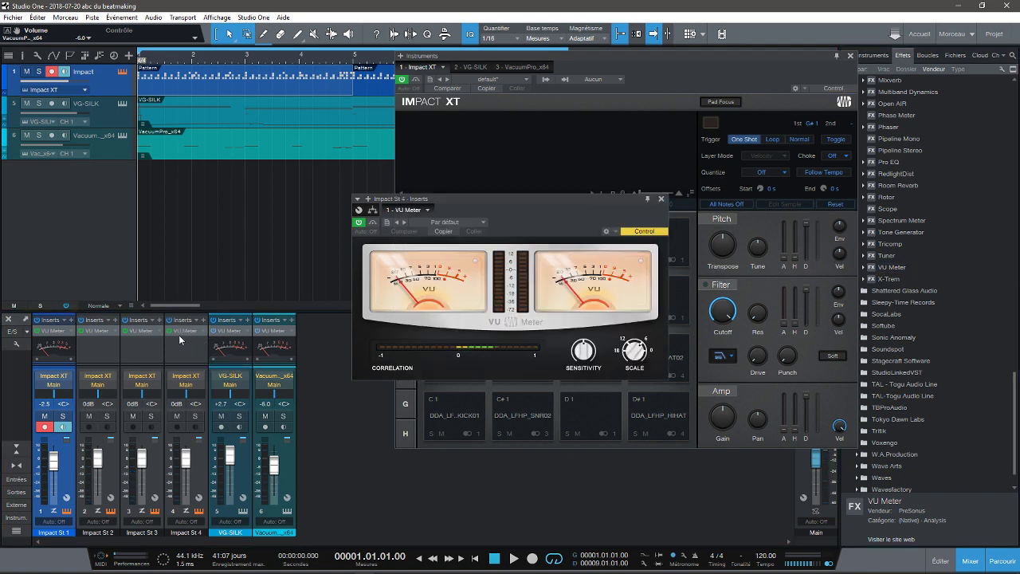
Step: Expand the miniature VU Meter displays in the inserts of Impact St 2, St 3 and St 4
left_click(114, 332)
left_click(129, 354)
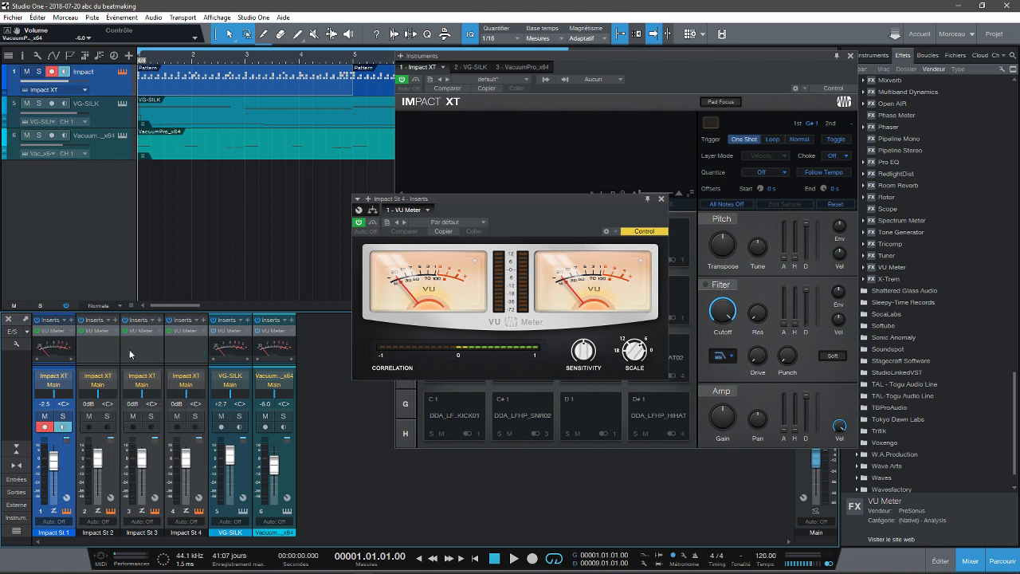
left_click(159, 333)
left_click(178, 354)
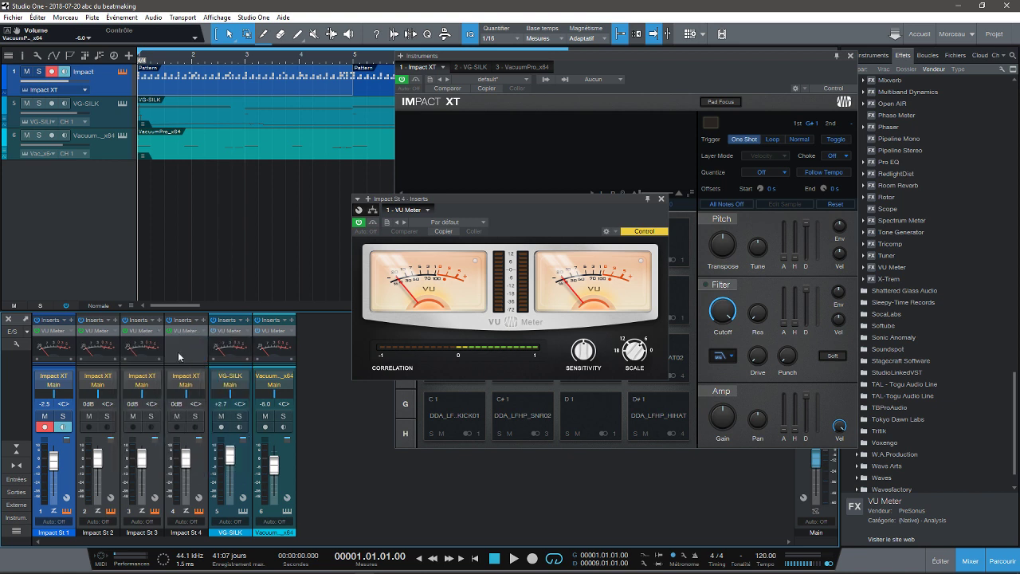
left_click(207, 331)
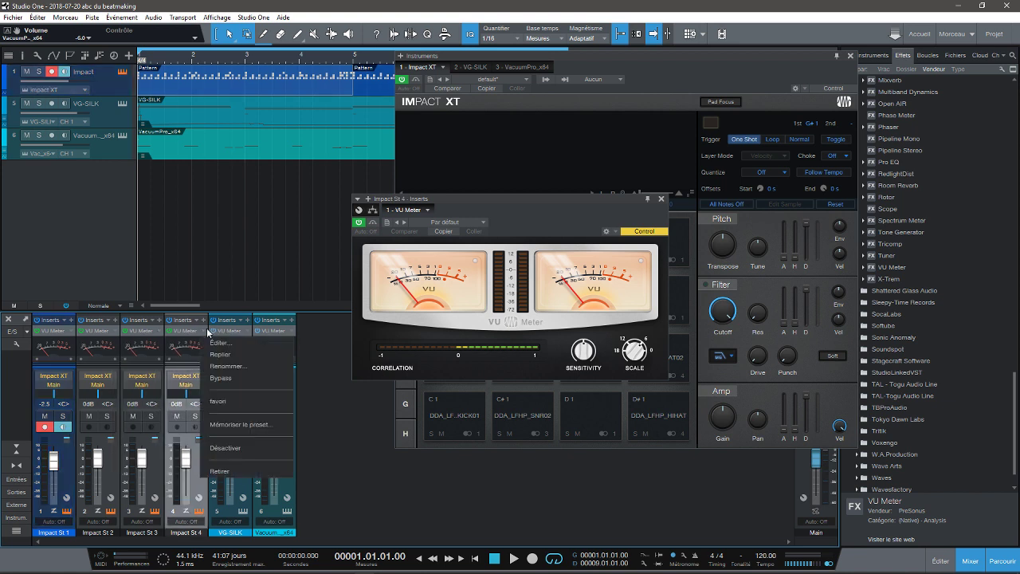
left_click(192, 341)
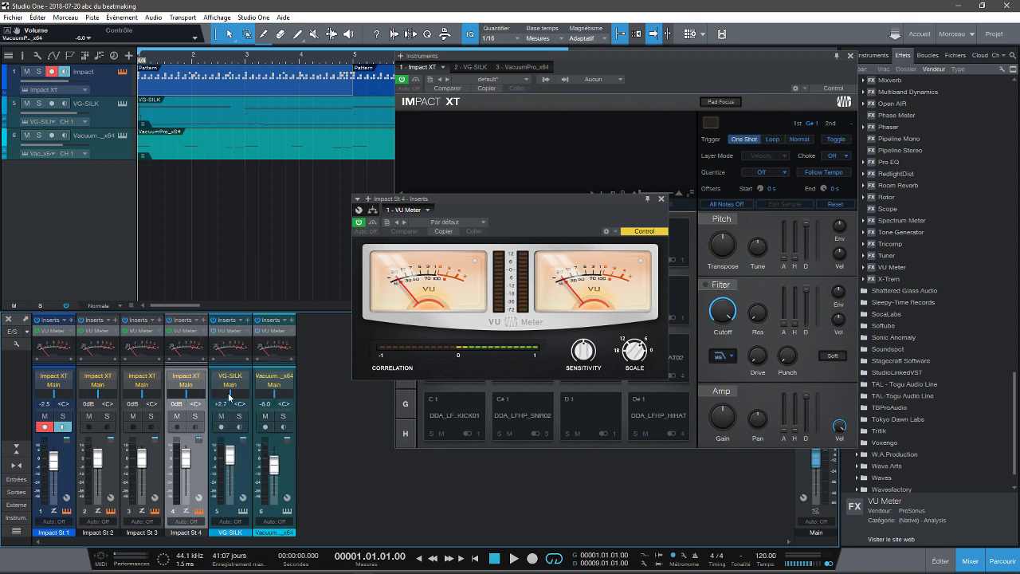
Step: Play the song to watch the meters, enlarge the mixer's height, and close the VU Meter window
key("space")
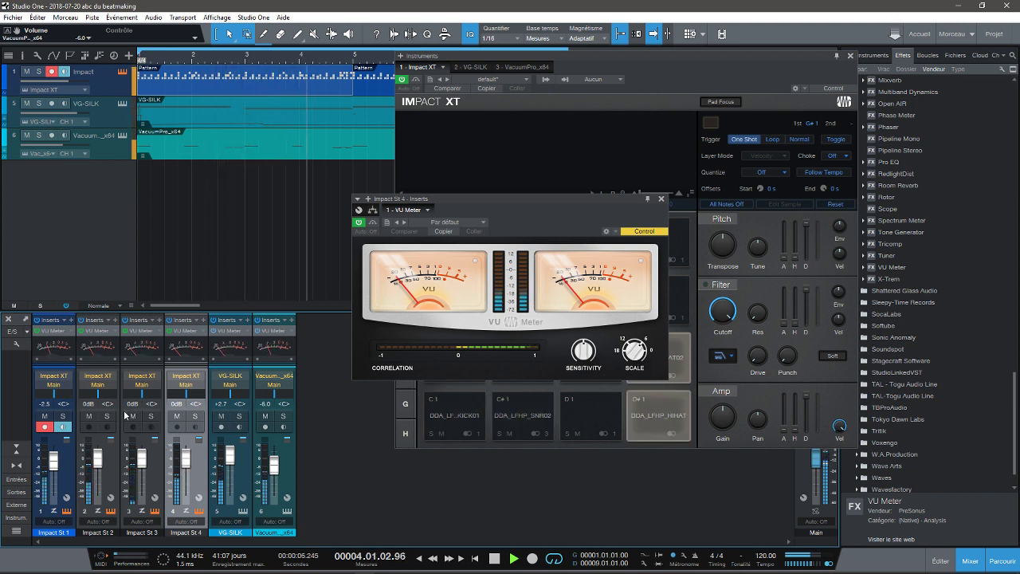
left_click_drag(220, 312, 220, 276)
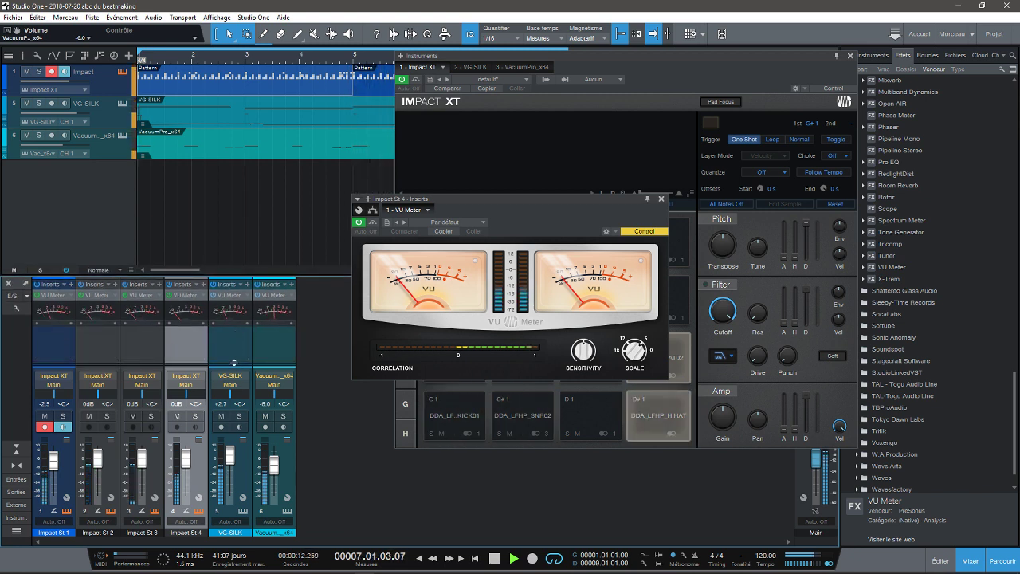
left_click(661, 199)
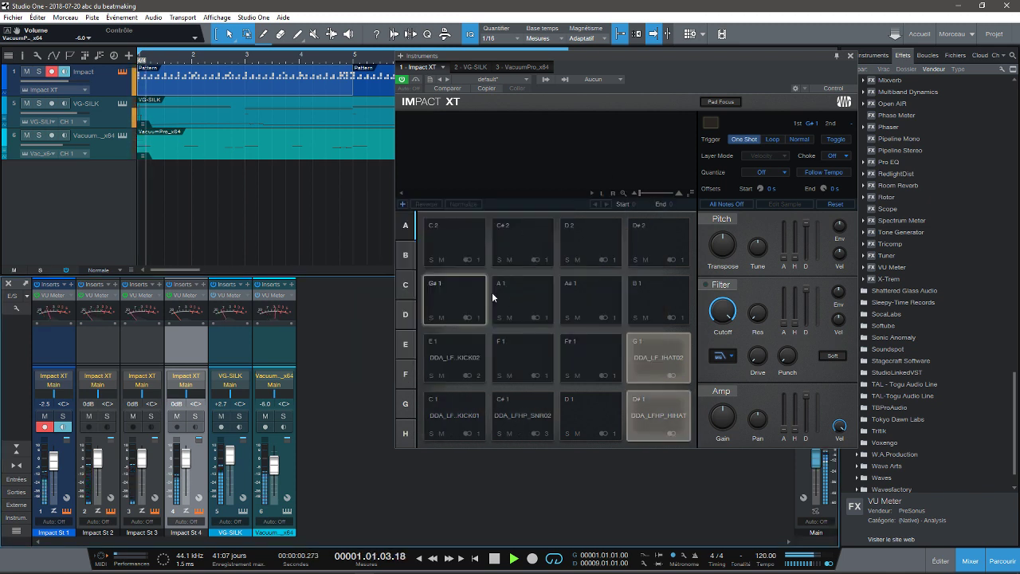
key("space")
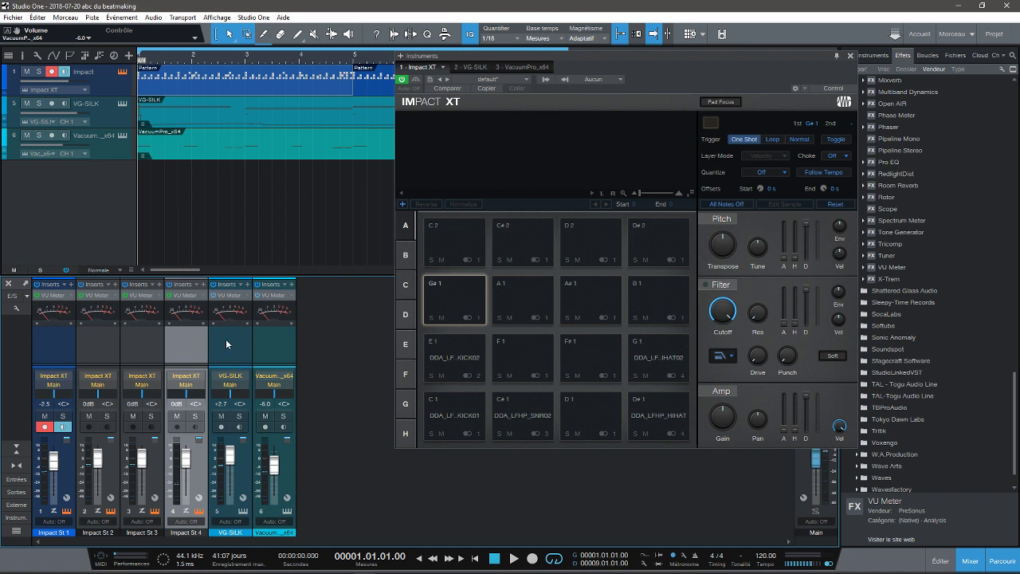
Step: Add a bus channel to the mixer and route Impact St 1 to St 4 to Bus 1
right_click(337, 323)
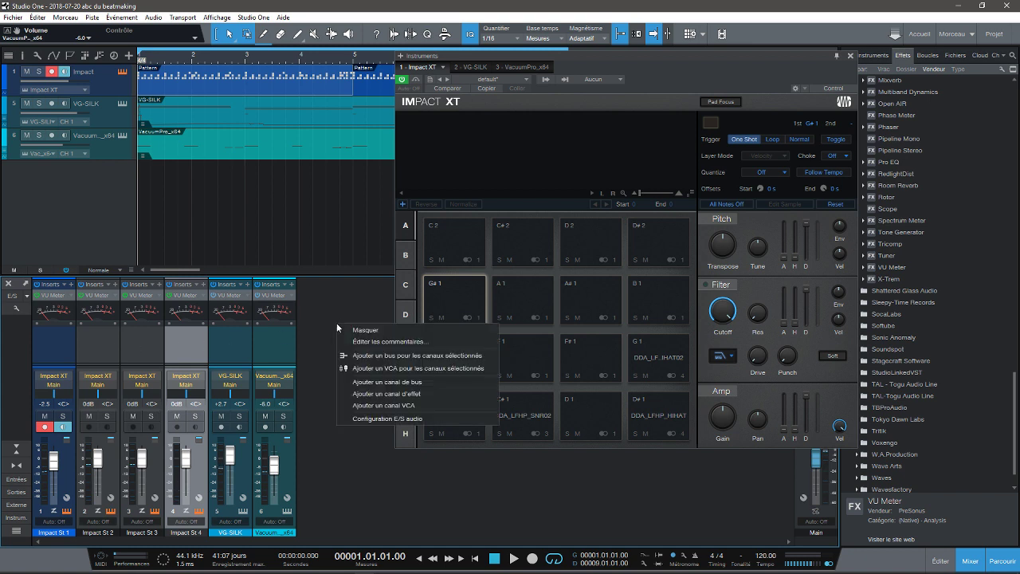
left_click(415, 385)
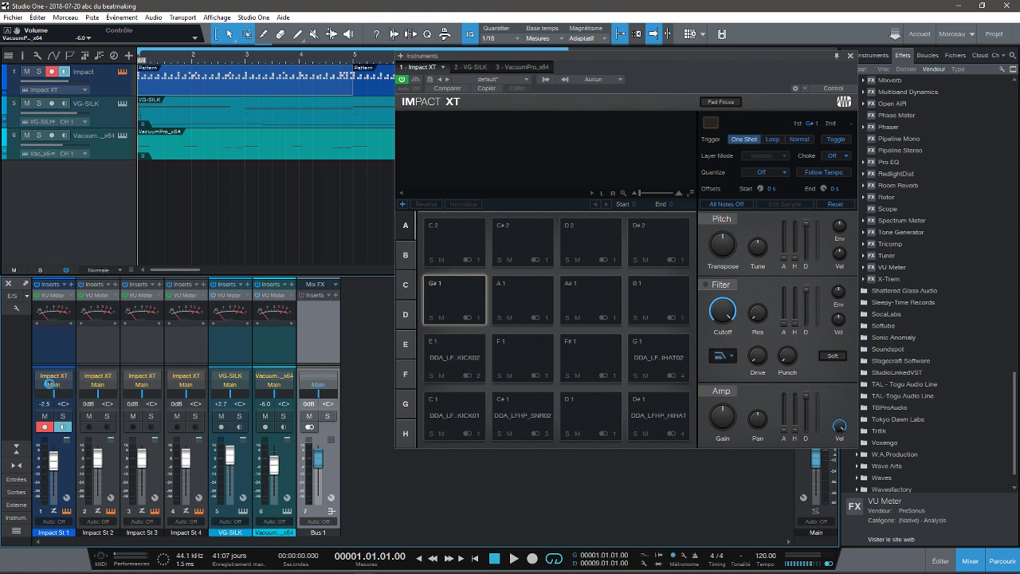
left_click(51, 385)
left_click(50, 387)
left_click(51, 387)
left_click(58, 408)
left_click(98, 386)
left_click(108, 409)
left_click(147, 387)
left_click(153, 408)
left_click(187, 387)
left_click(196, 408)
Step: Solo Bus 1, play the drums through it, and disarm recording on Impact St 1
key("space")
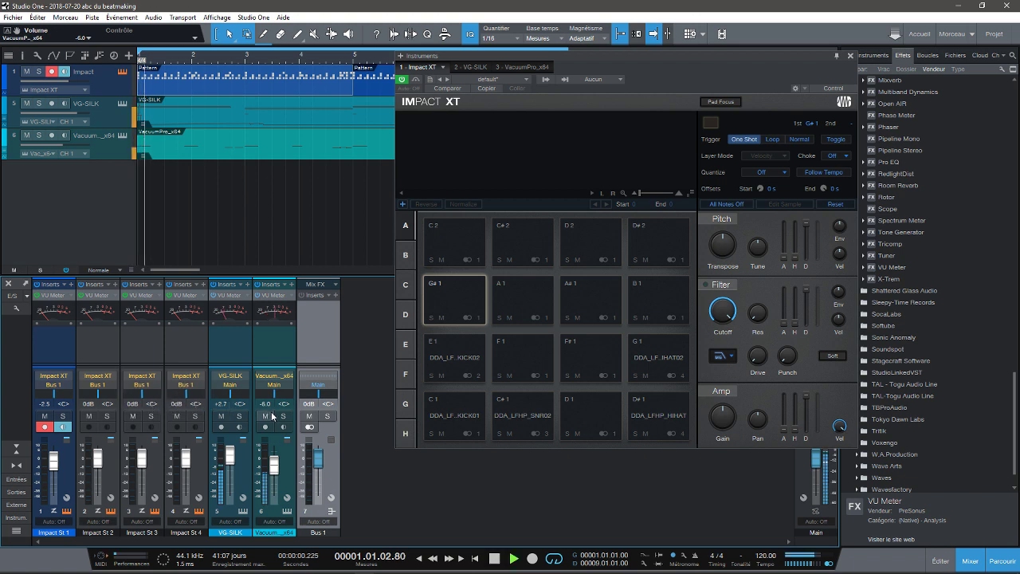
key("space")
left_click(326, 417)
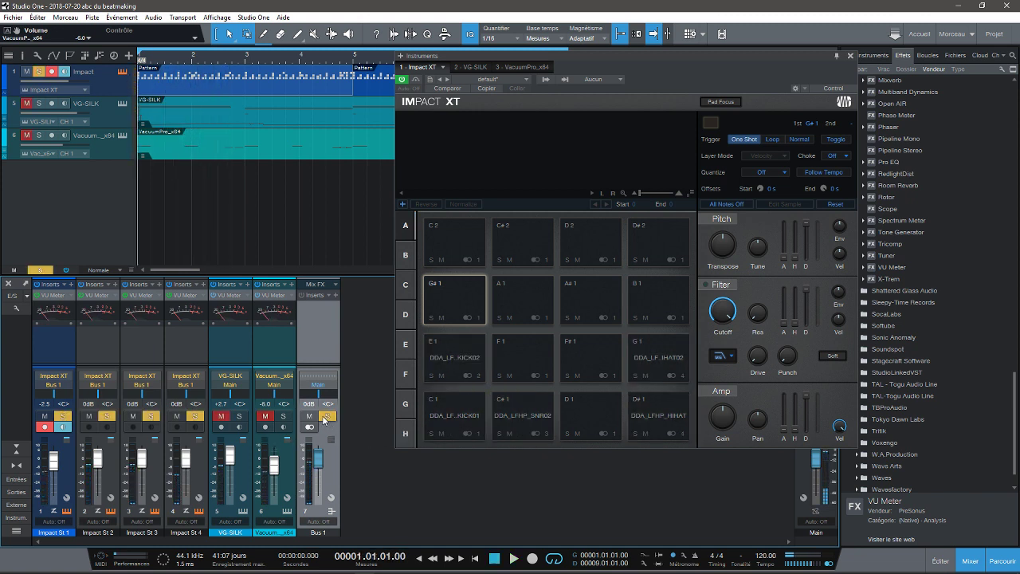
key("space")
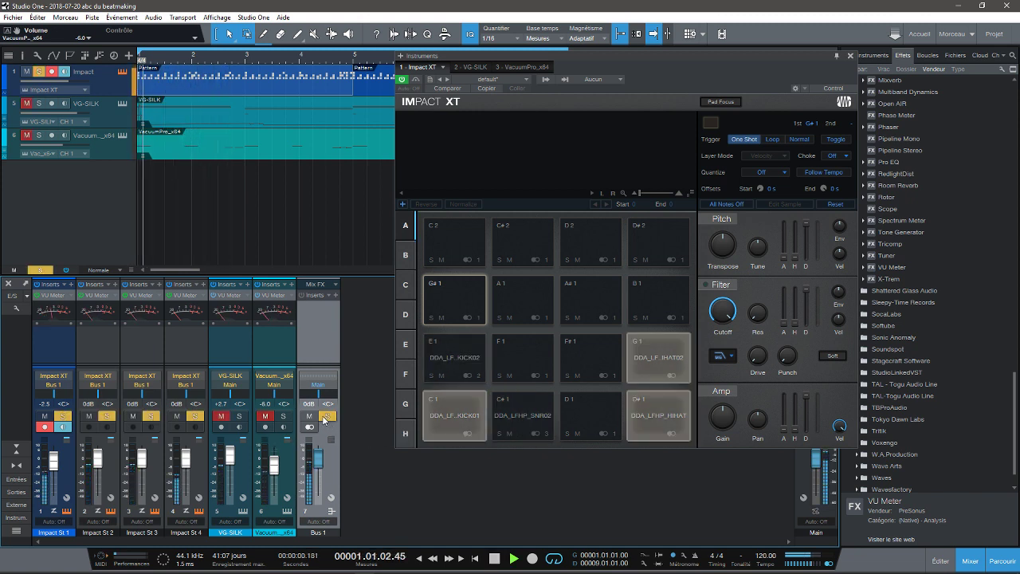
left_click(45, 428)
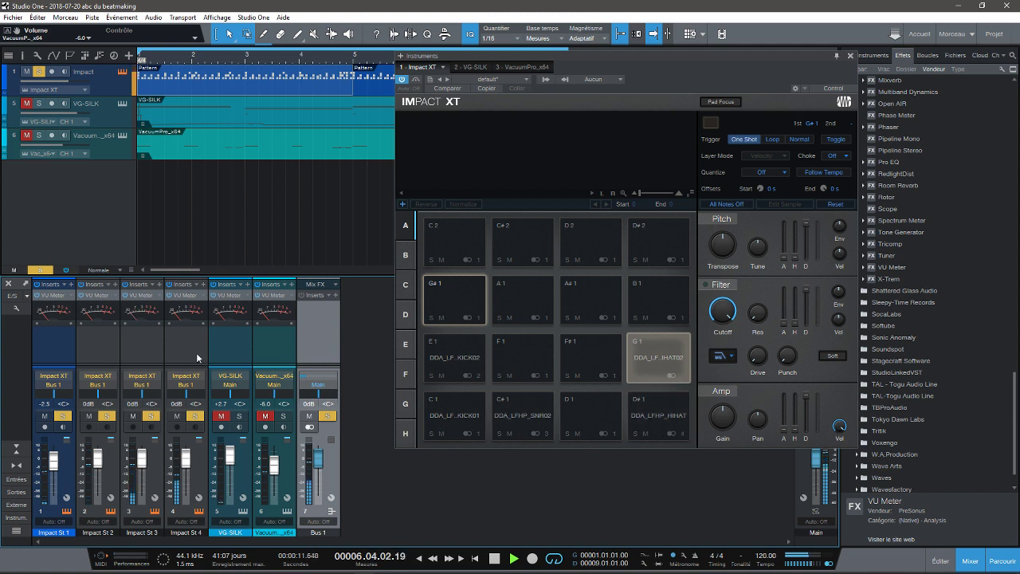
key("space")
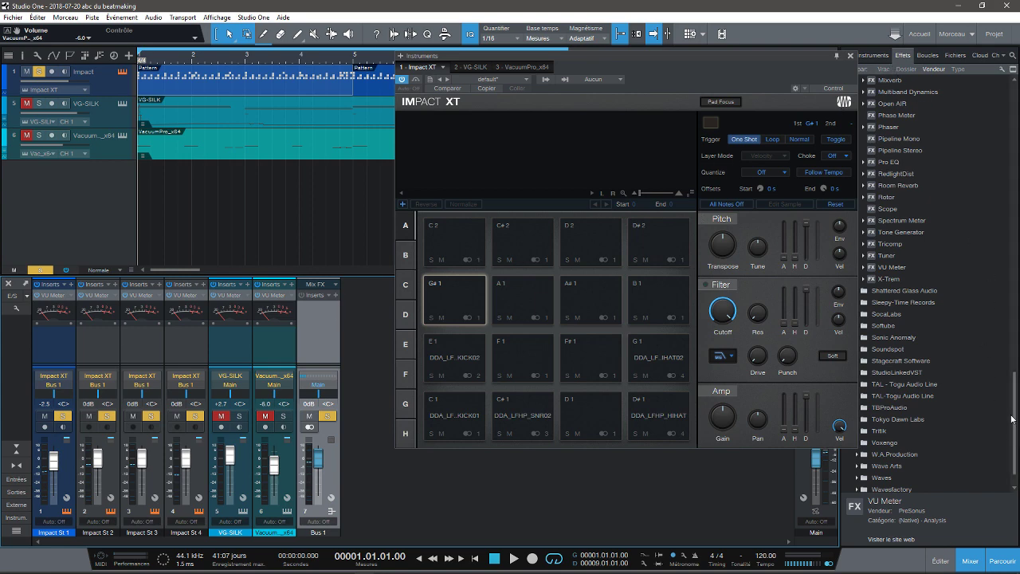
Step: Insert the Channel Strip effect with its Misc preset Punchmachine on Bus 1
scroll(1017, 421, "up", 8)
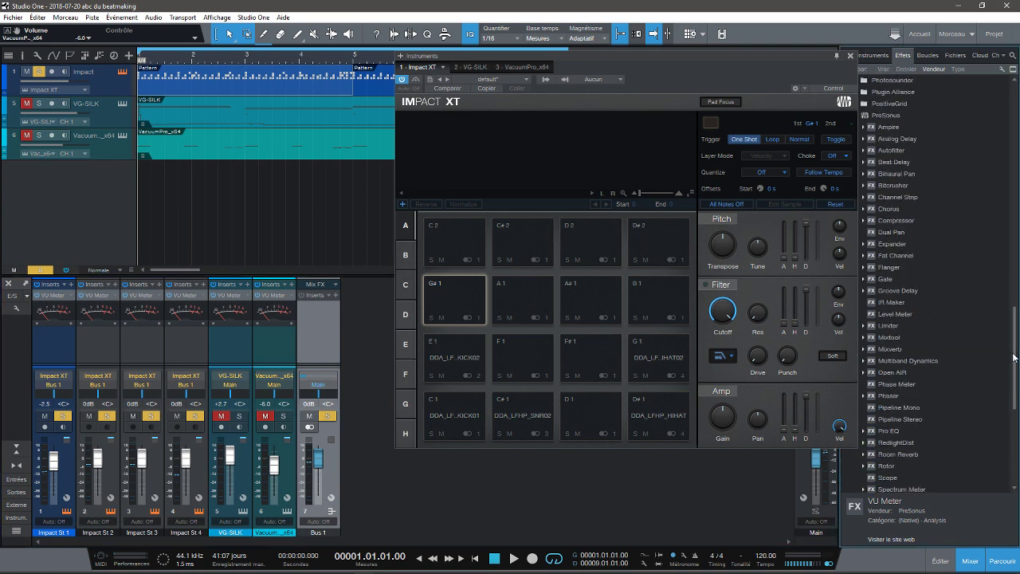
left_click(865, 197)
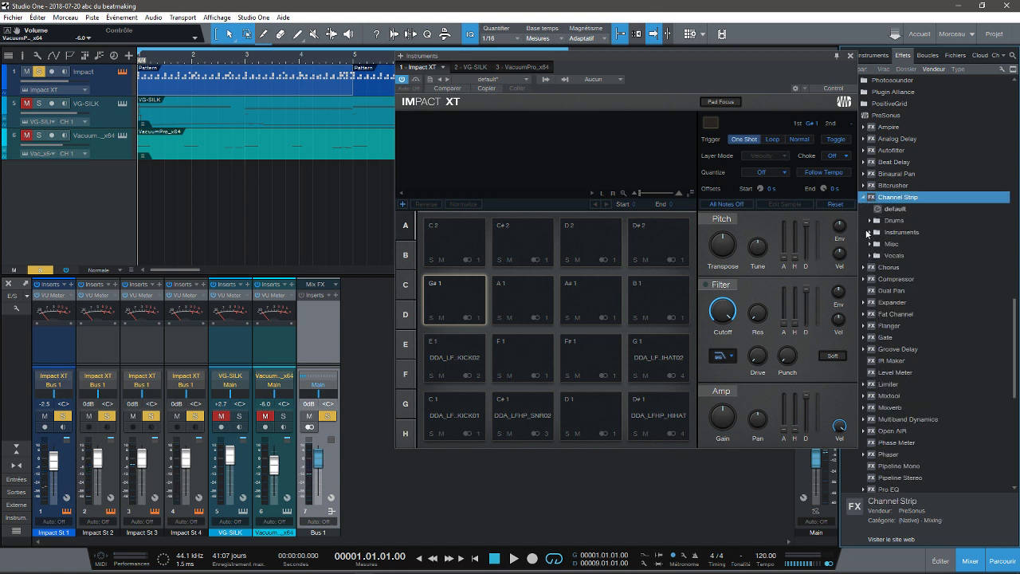
left_click(869, 232)
left_click(868, 220)
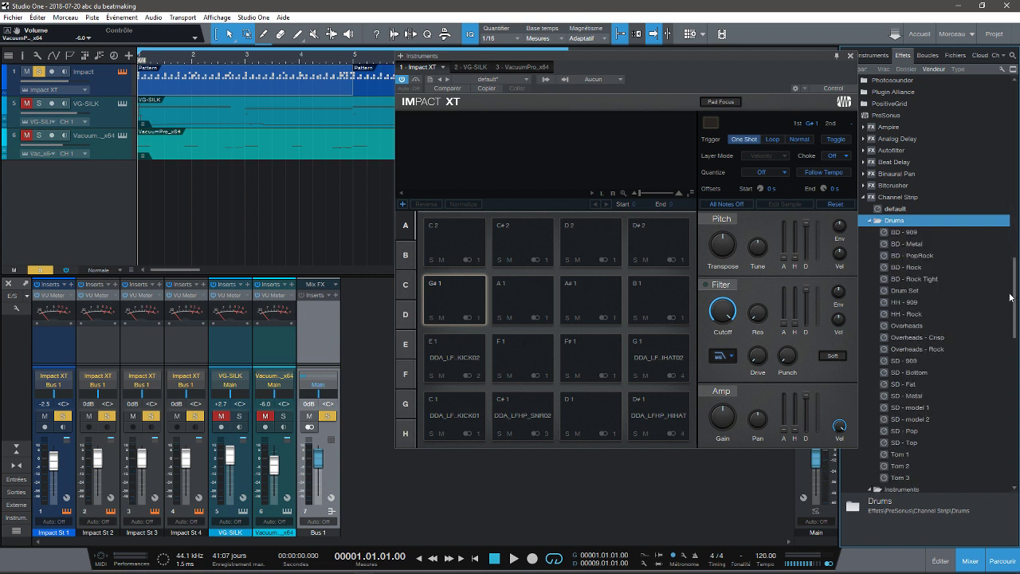
left_click_drag(1011, 297, 1019, 336)
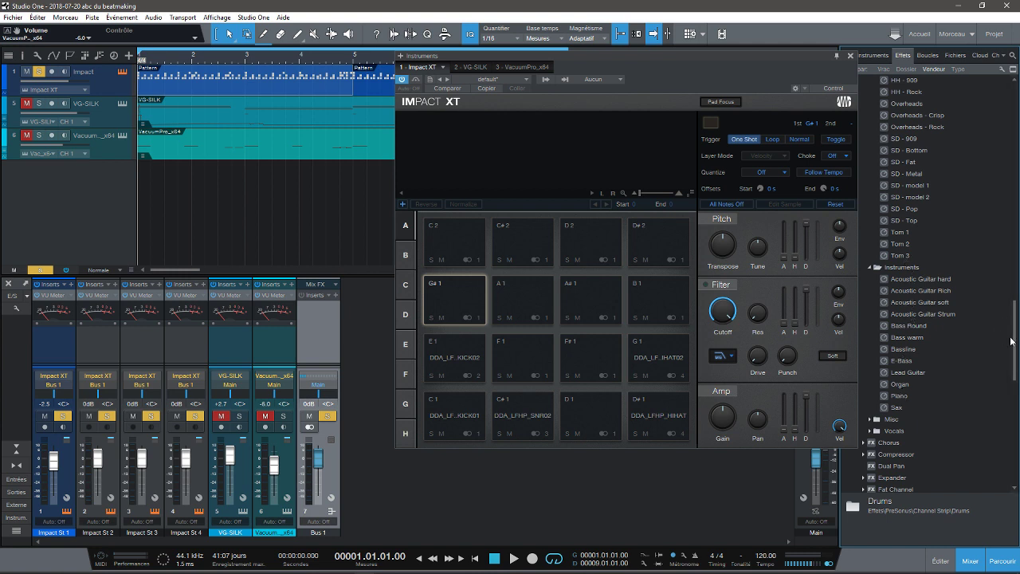
left_click(869, 420)
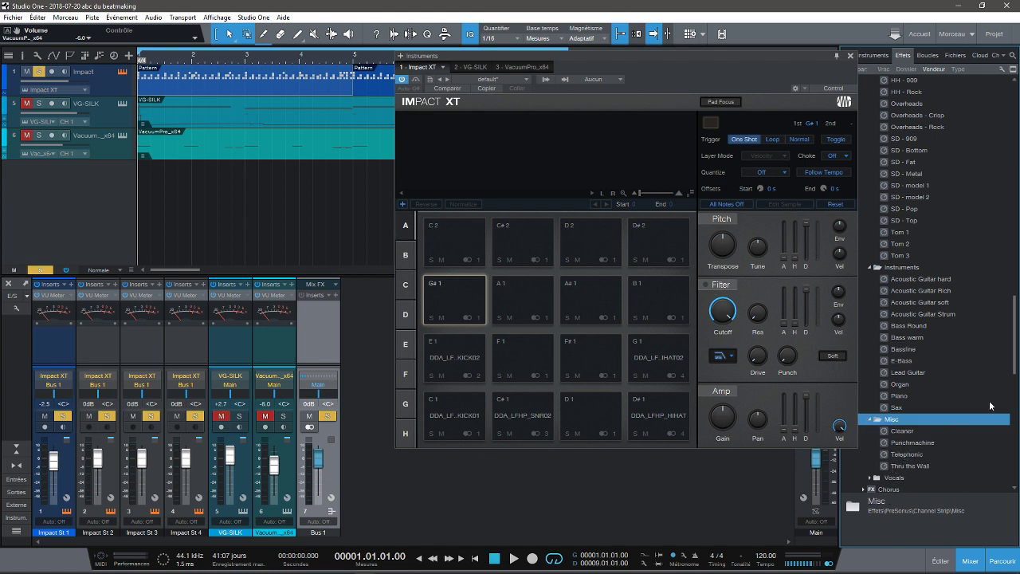
left_click_drag(902, 443, 311, 322)
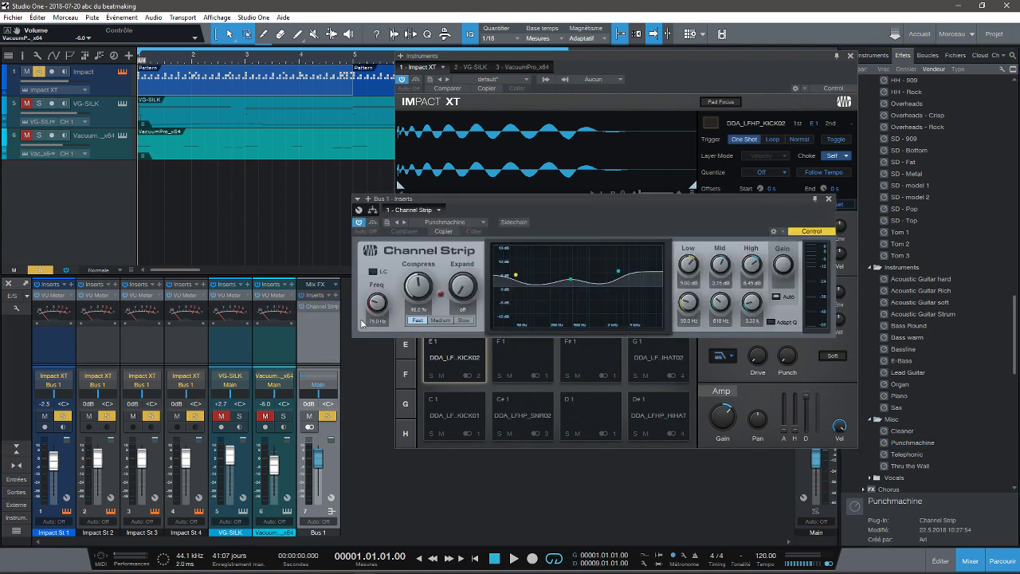
Step: Remove the Channel Strip effect from Bus 1 and collapse its preset list in the effects browser
right_click(314, 312)
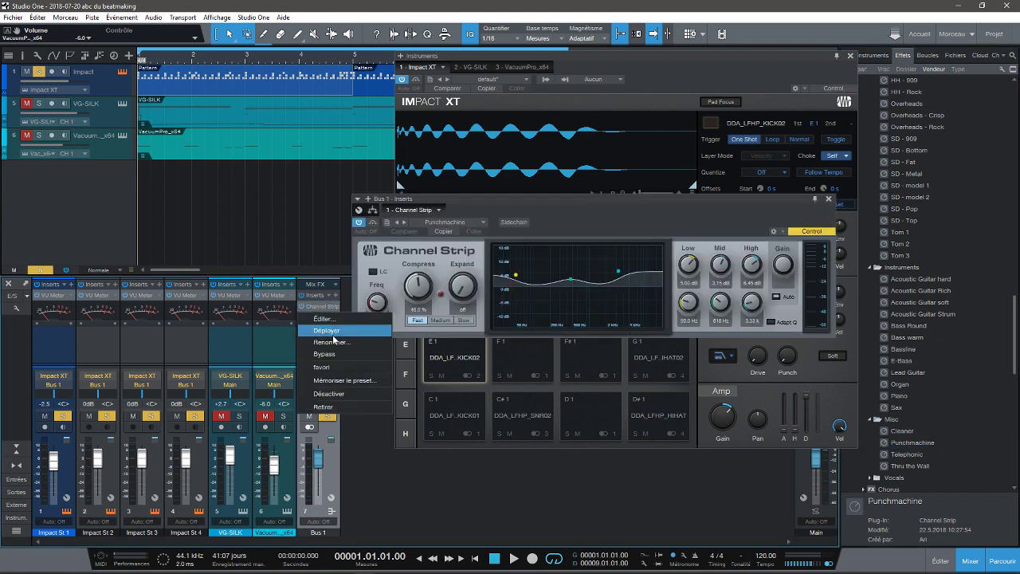
left_click(323, 406)
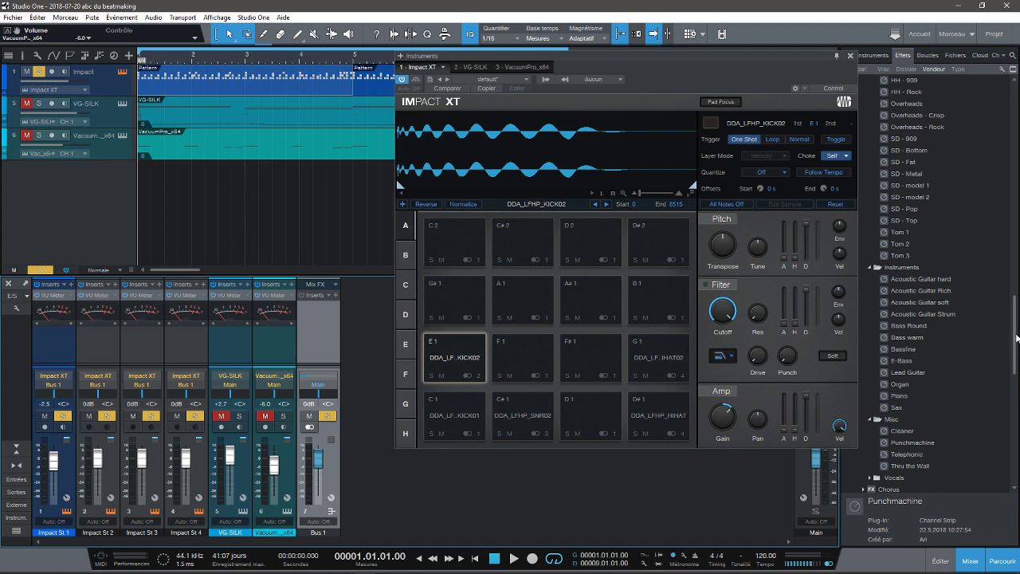
left_click_drag(1017, 338, 972, 283)
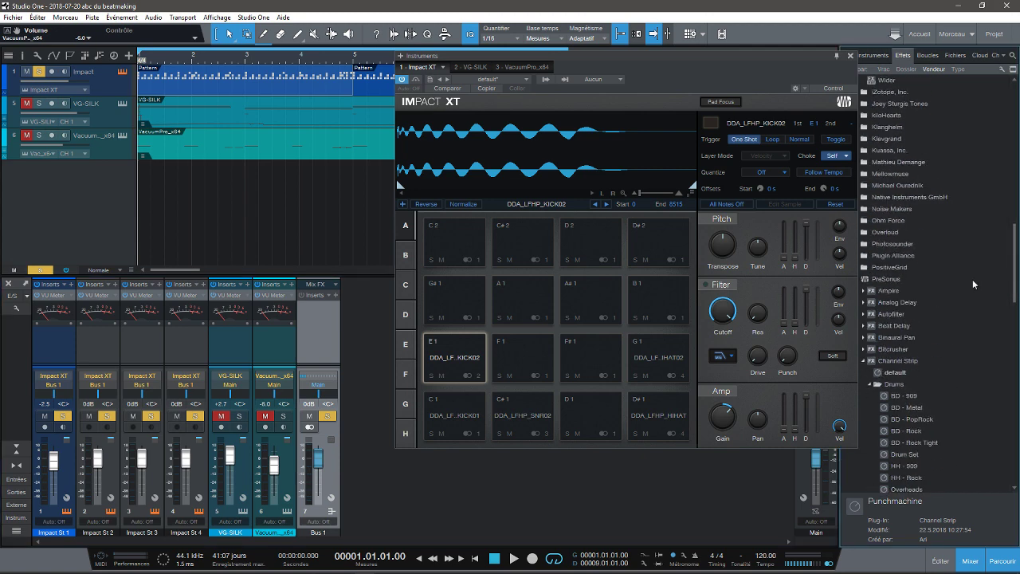
left_click(864, 361)
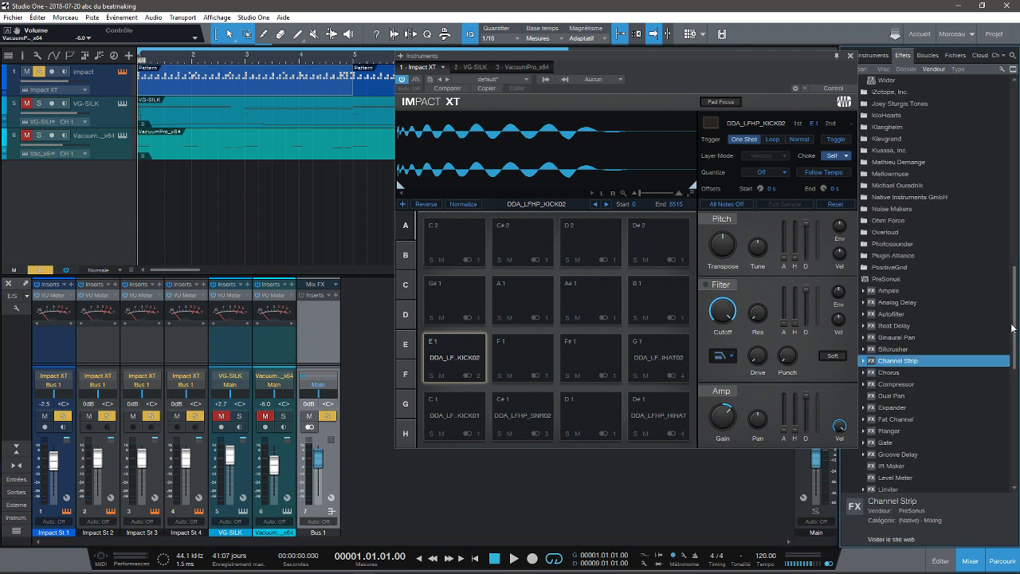
Step: Insert the Fat Channel effect on Bus 1 using the Drums Bus preset from its EQ Passive folder
left_click_drag(1015, 327, 1019, 351)
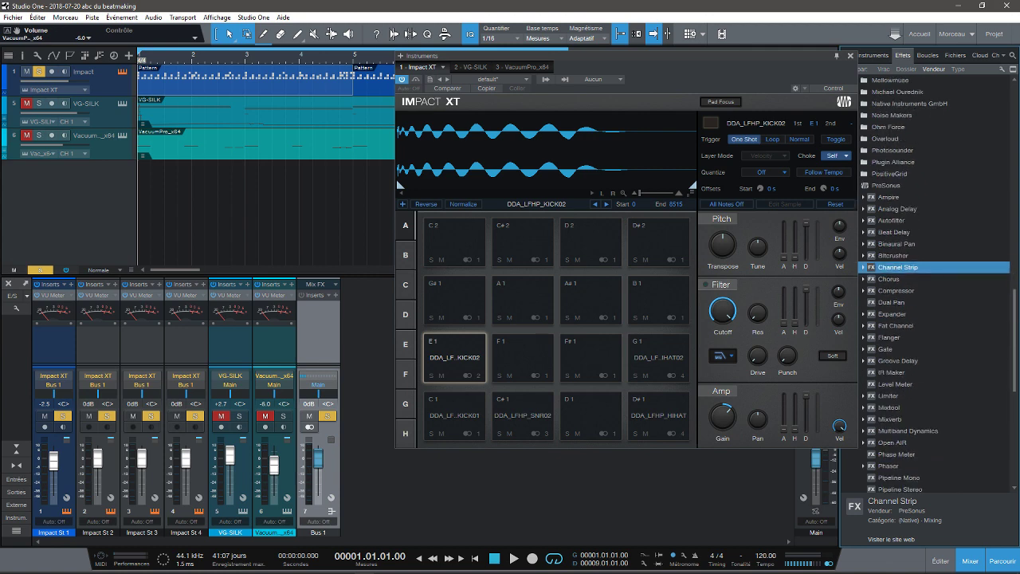
left_click(865, 327)
left_click(865, 327)
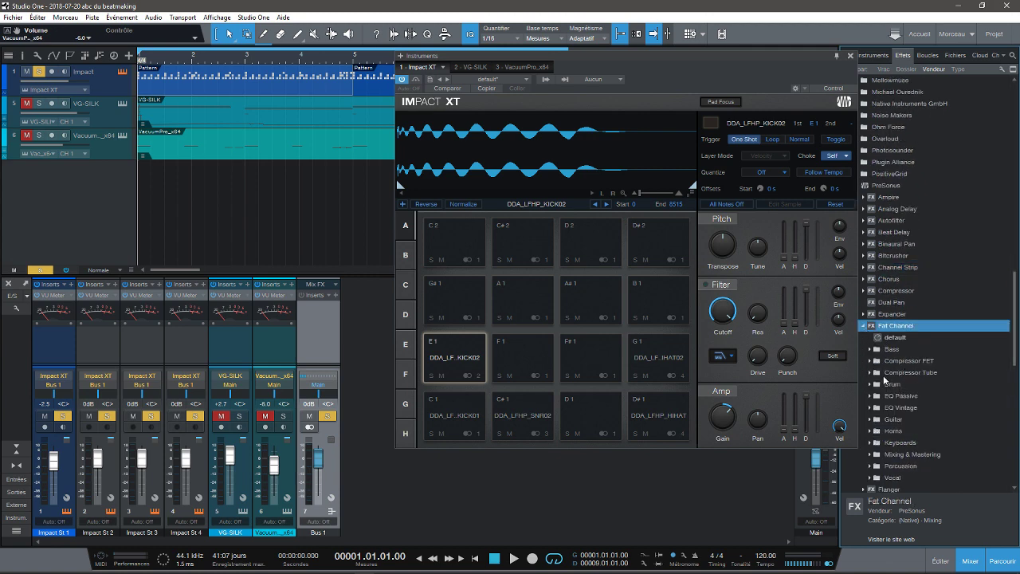
left_click(869, 384)
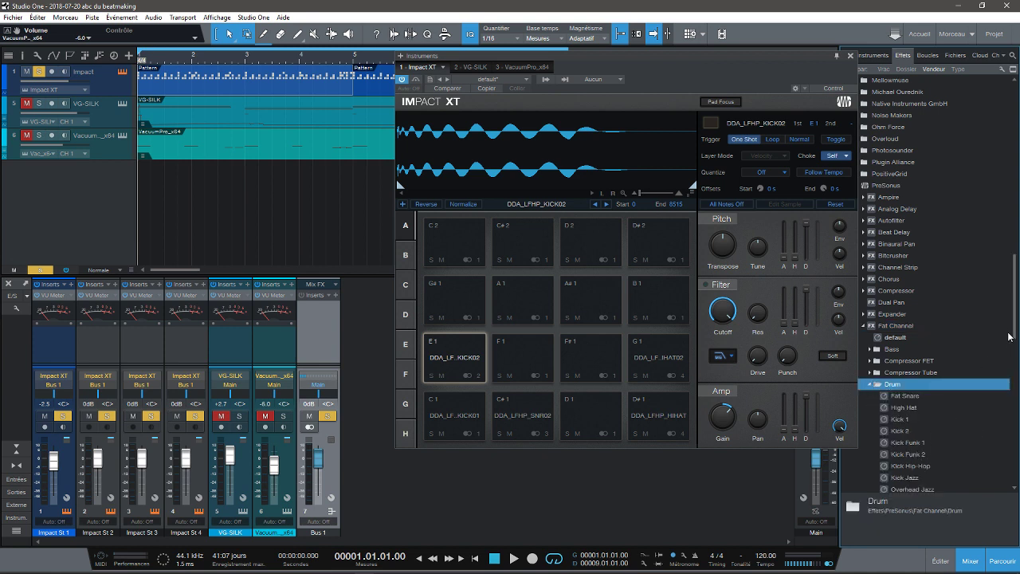
scroll(1015, 331, "down", 4)
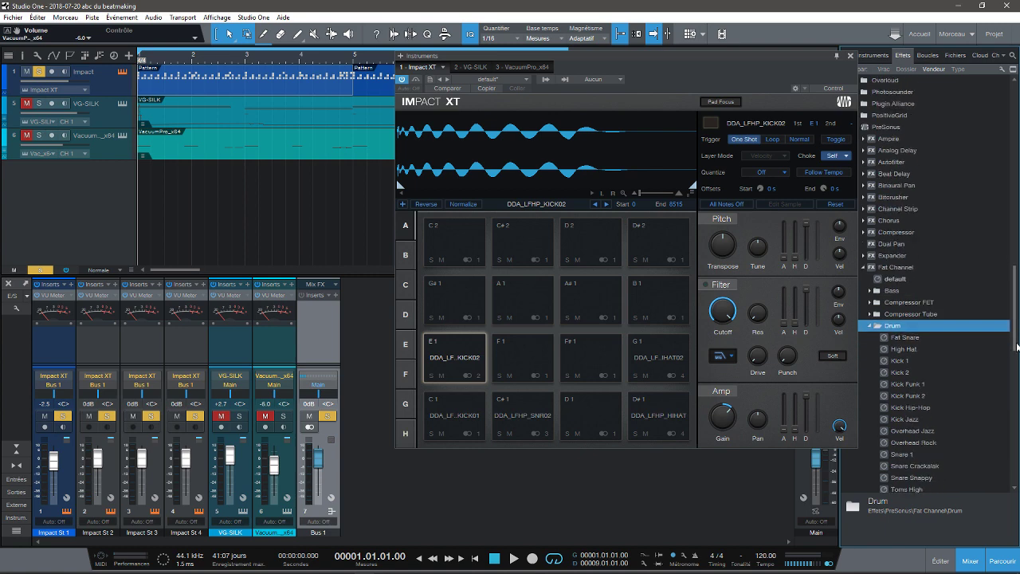
scroll(963, 413, "down", 3)
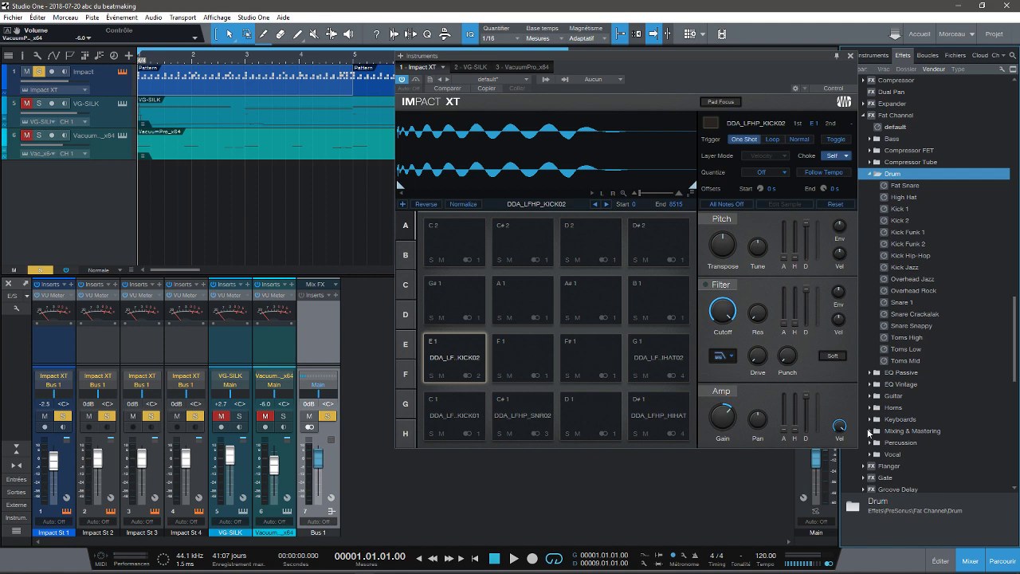
left_click(871, 431)
scroll(1015, 366, "down", 4)
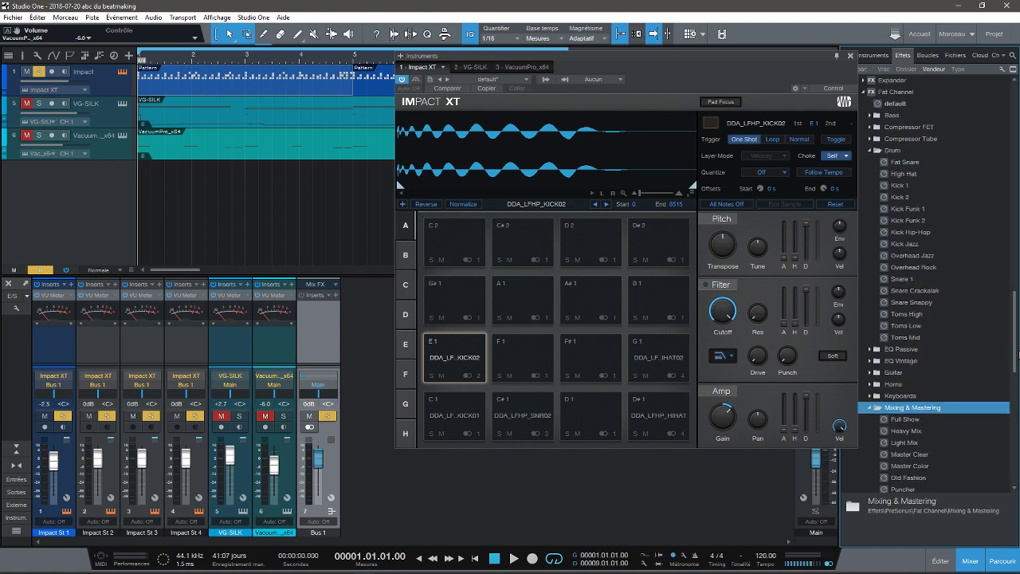
scroll(1018, 367, "up", 1)
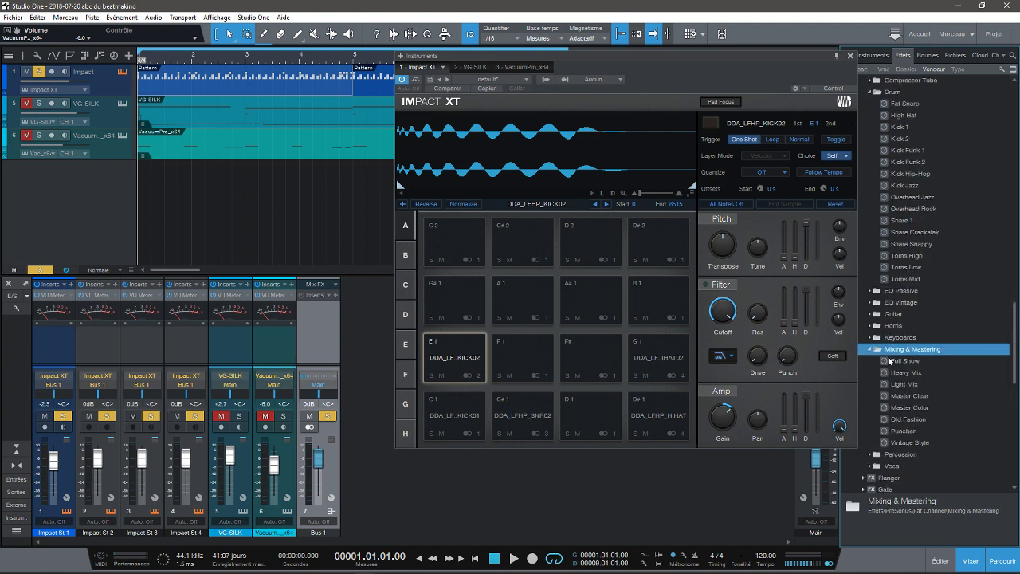
left_click(873, 292)
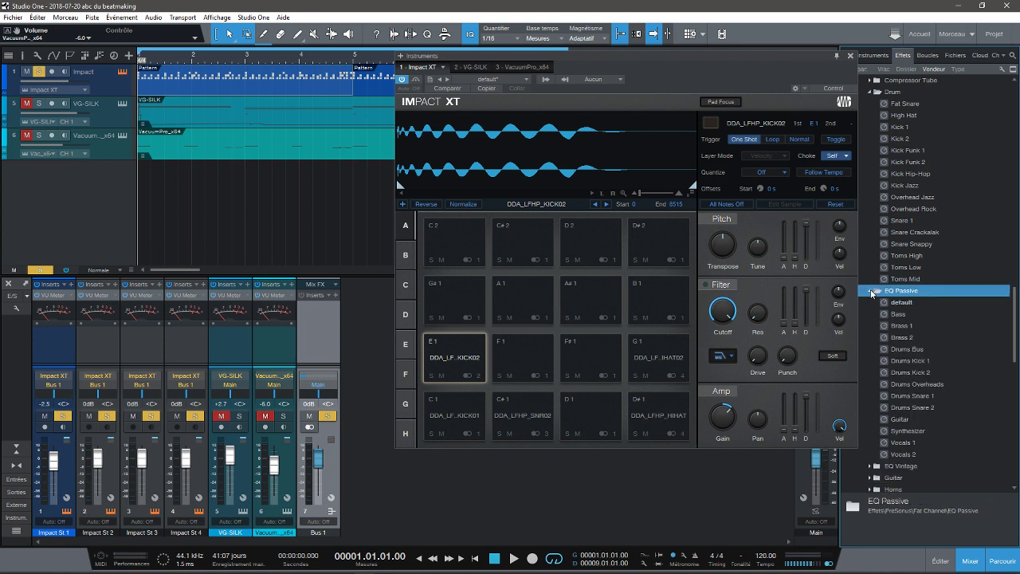
left_click_drag(907, 350, 319, 318)
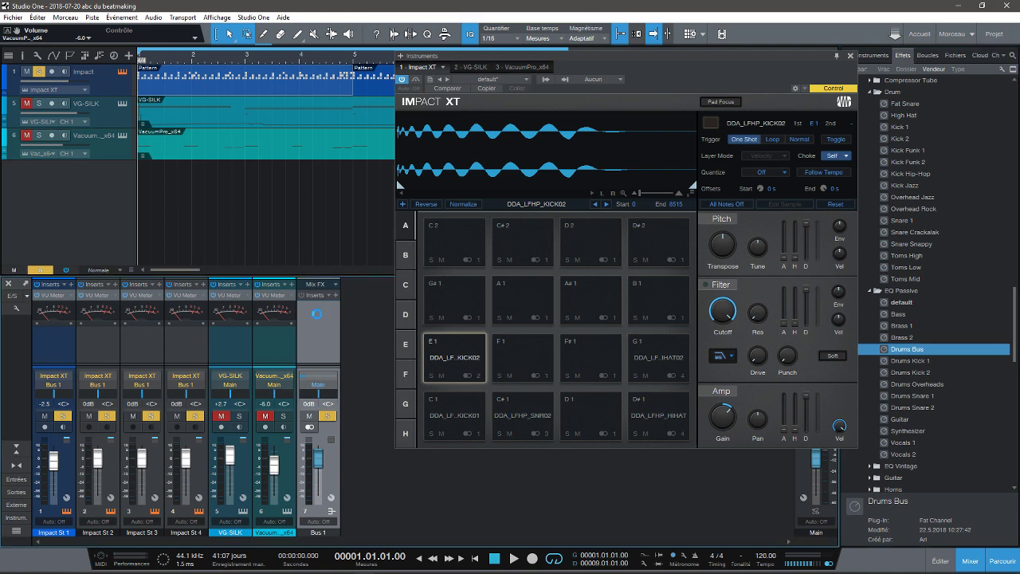
Step: Play the song, turn on the Fat Channel's compressor and switch its model to FET
key("space")
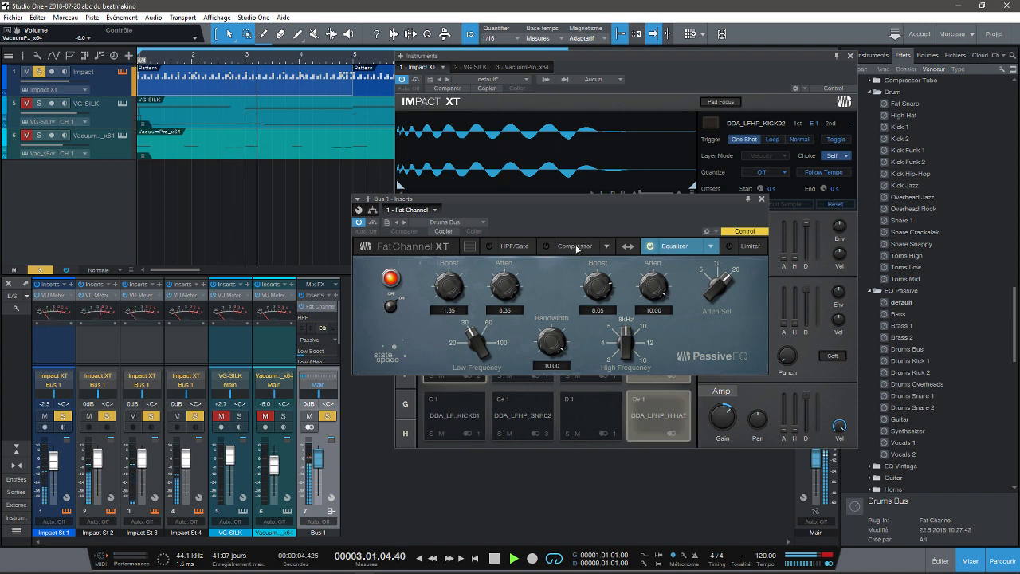
left_click(547, 246)
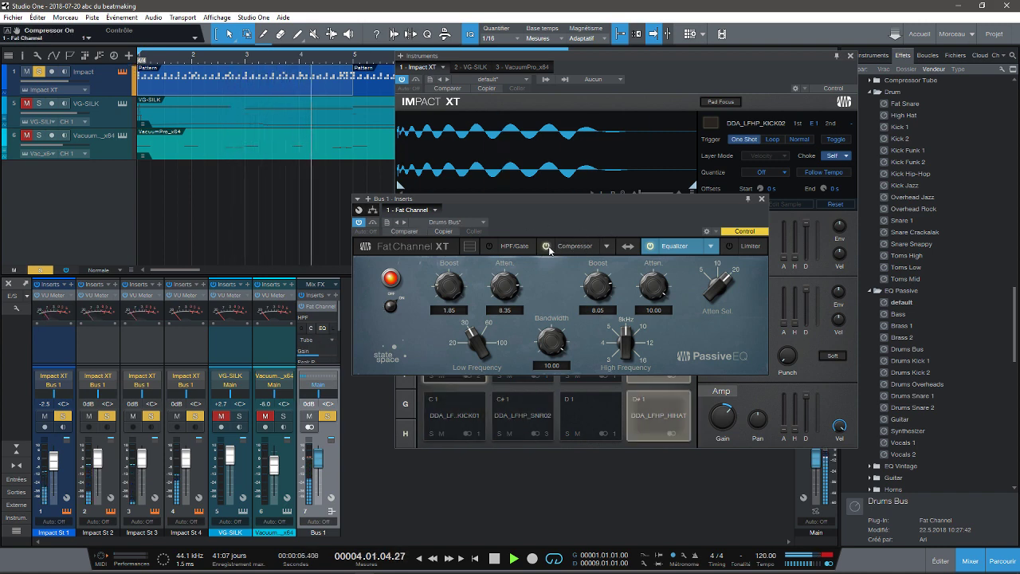
left_click(582, 247)
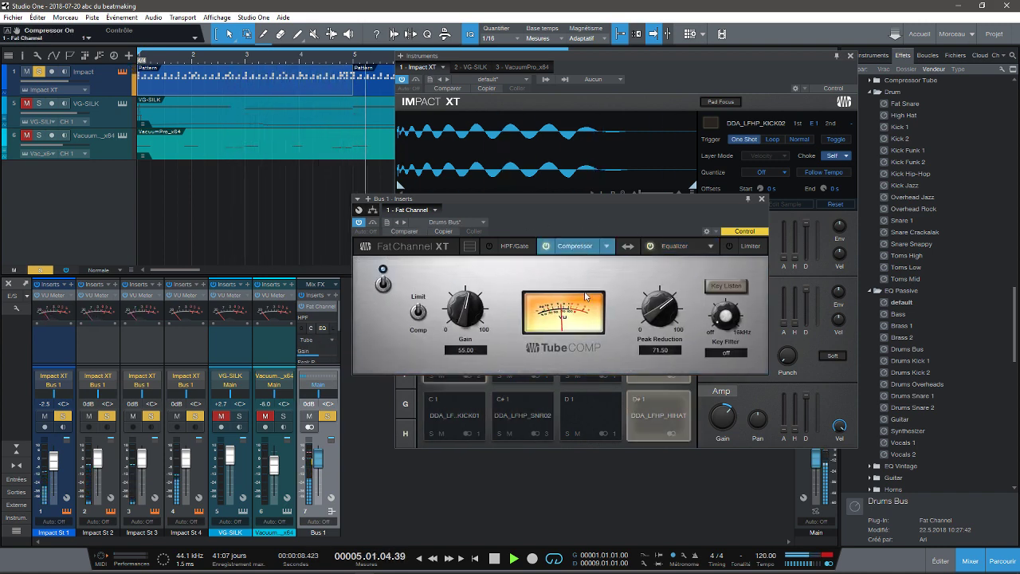
left_click(607, 247)
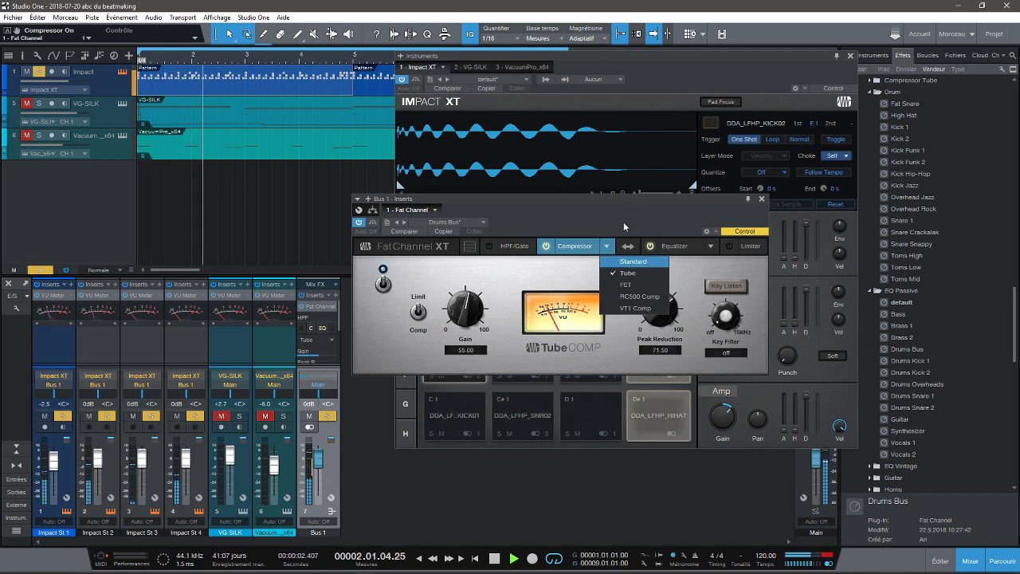
left_click(626, 284)
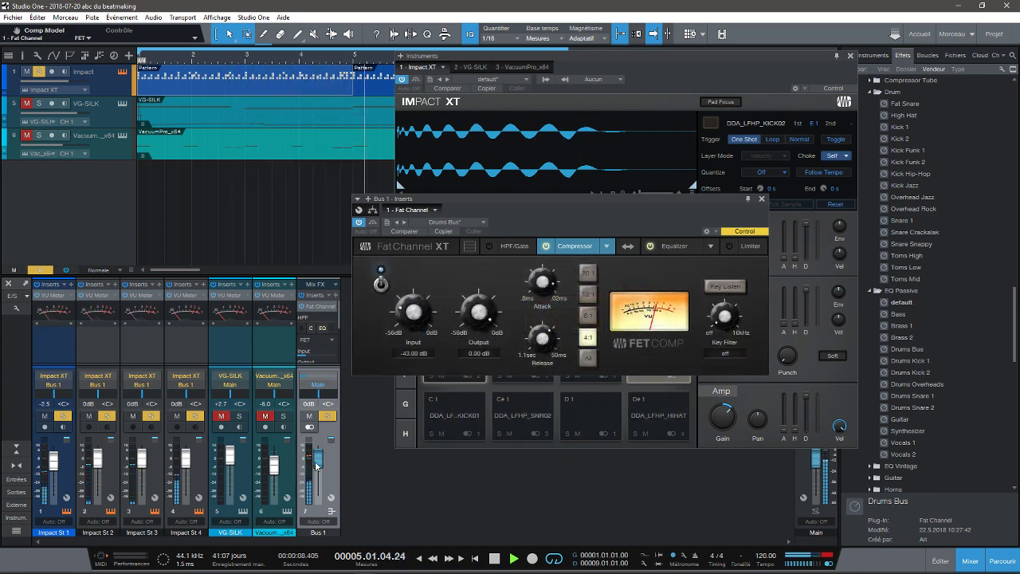
Step: Lower the Bus 1 volume to -3.3 dB and close the Fat Channel window
left_click_drag(319, 458, 319, 472)
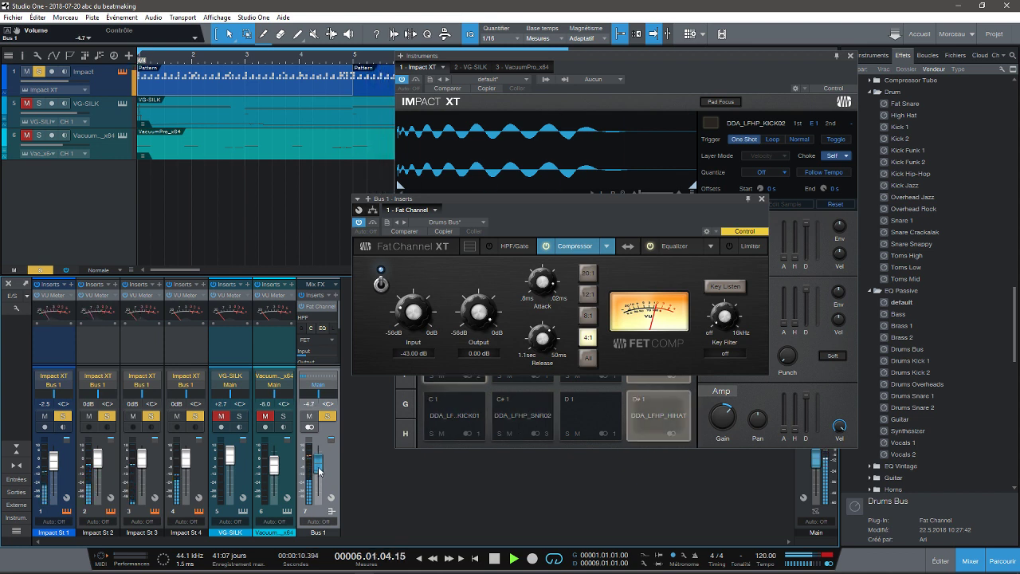
scroll(320, 472, "up", 2)
left_click(761, 200)
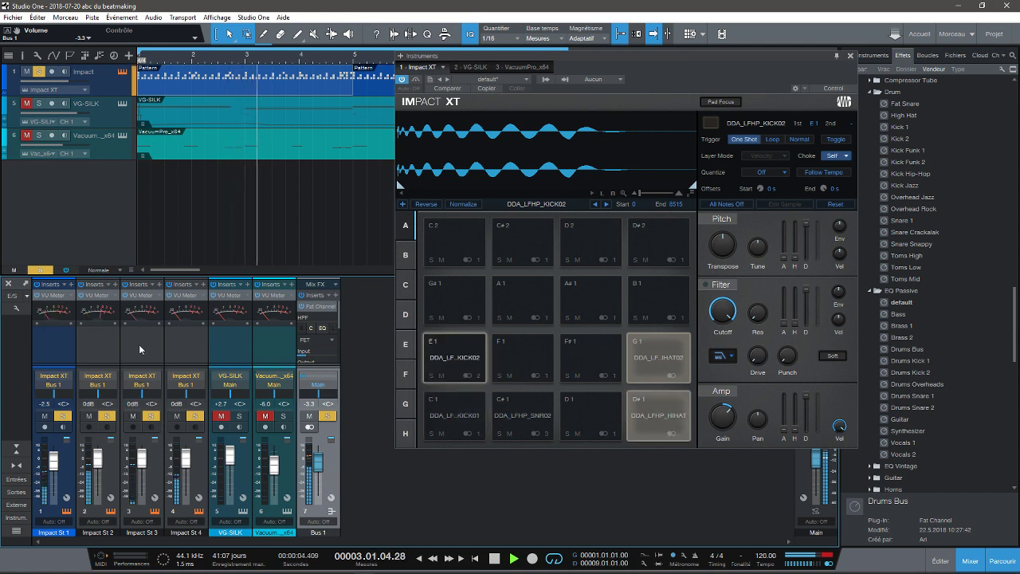
Step: Insert the Room Reverb effect with the Flat Plate preset on the Impact St 3 channel
scroll(1006, 321, "up", 10)
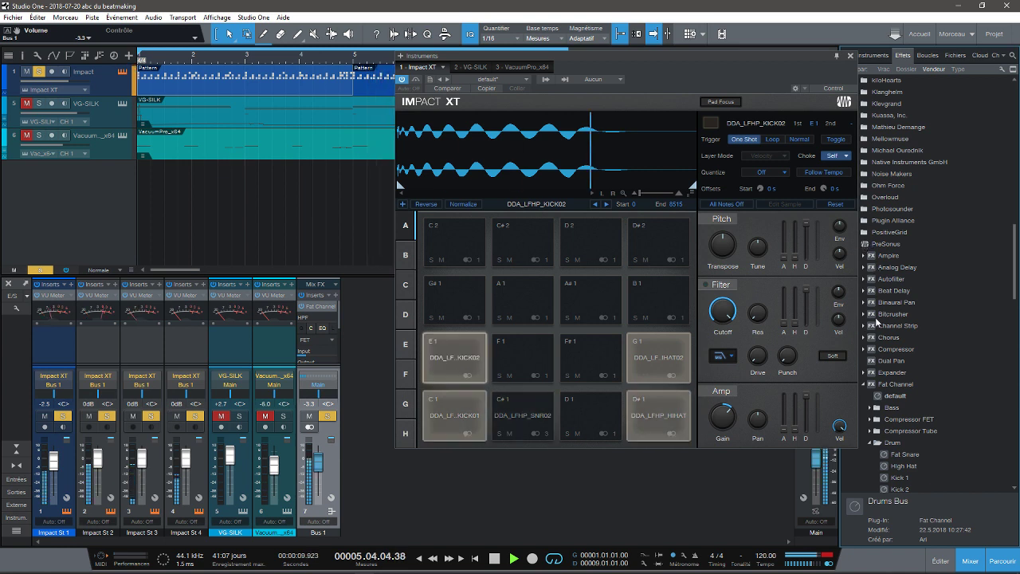
left_click(864, 384)
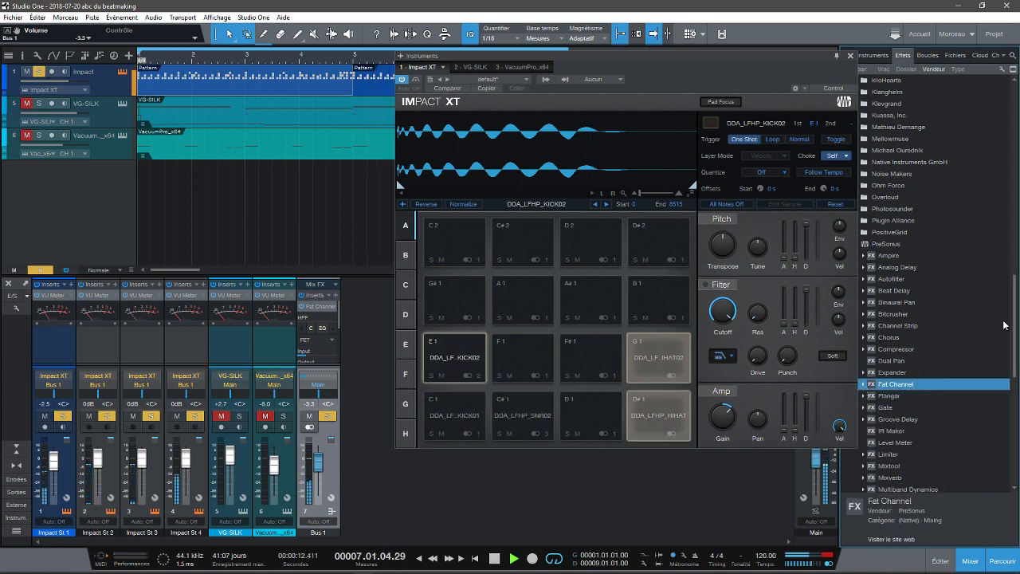
left_click_drag(1014, 330, 1017, 344)
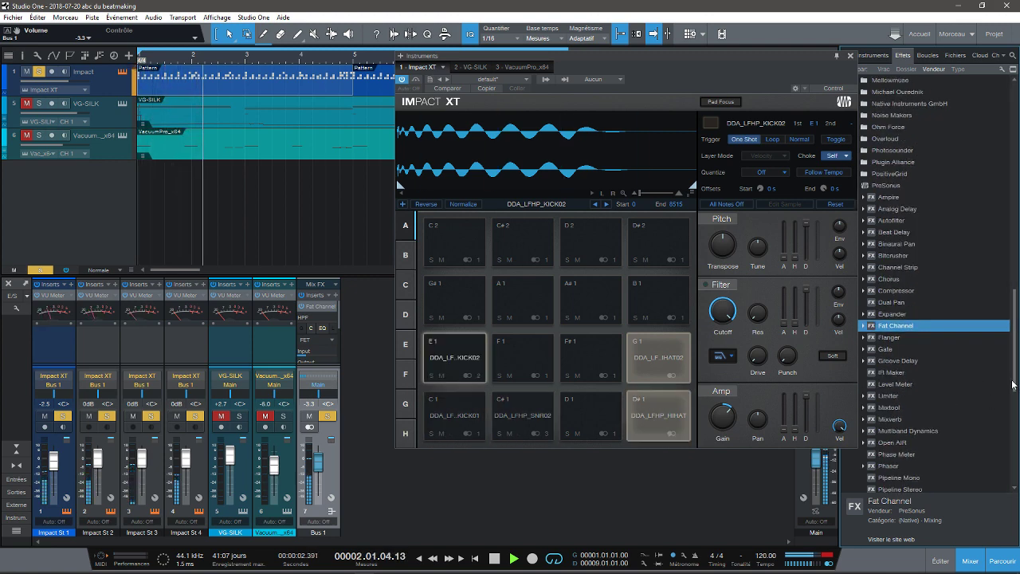
scroll(1016, 386, "down", 2)
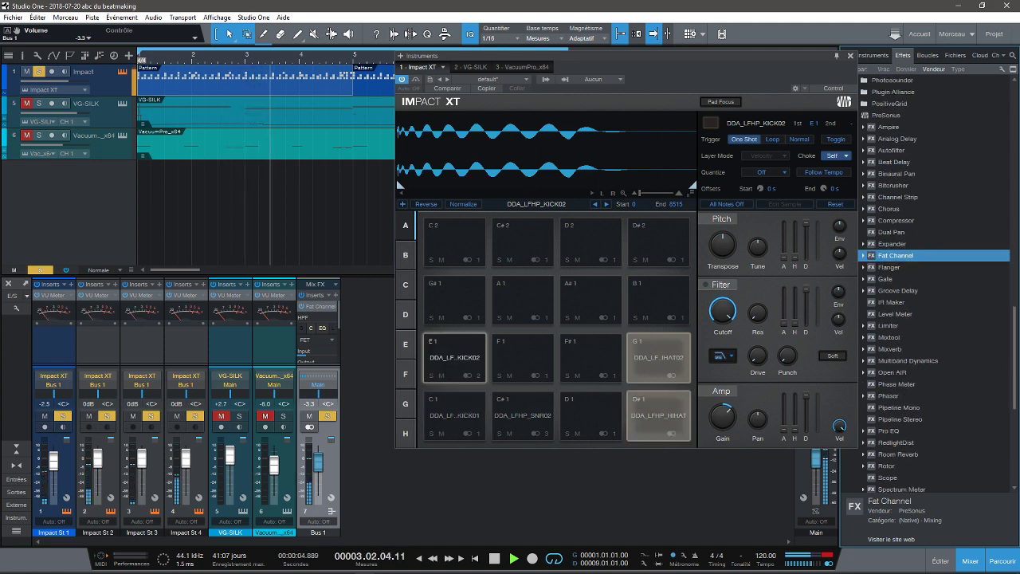
left_click(867, 454)
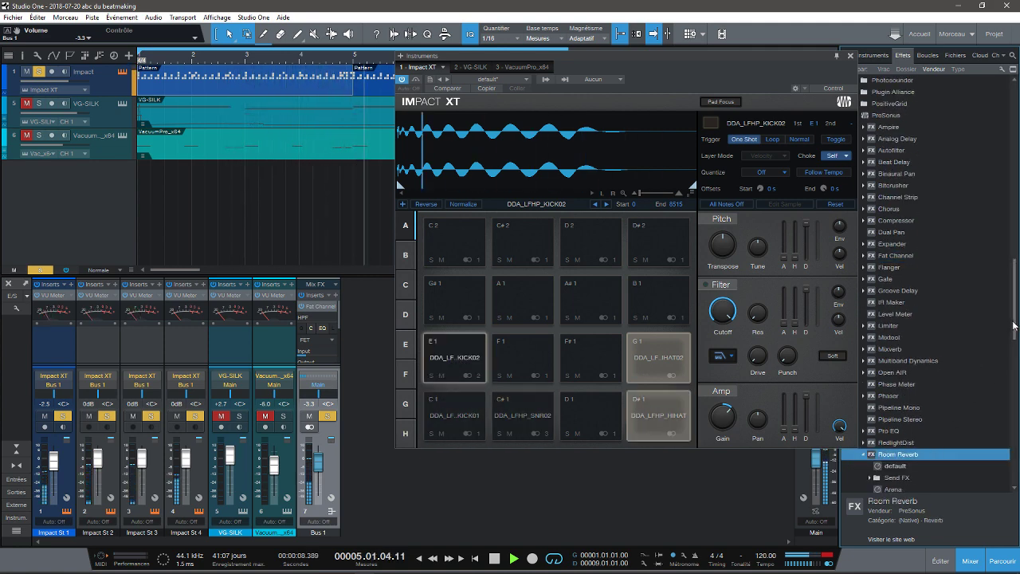
scroll(1015, 330, "down", 1)
scroll(1015, 330, "down", 3)
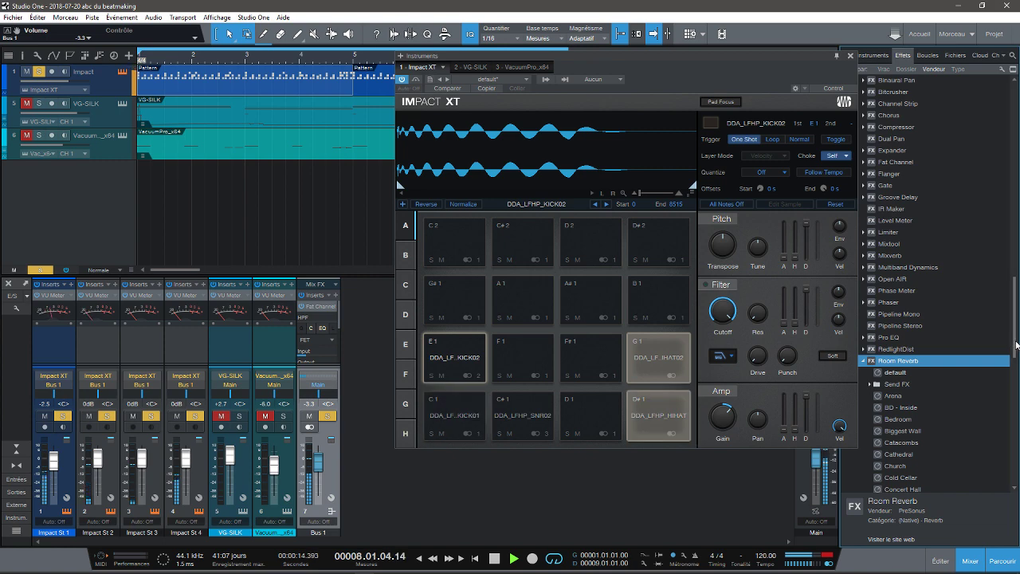
scroll(1011, 340, "down", 2)
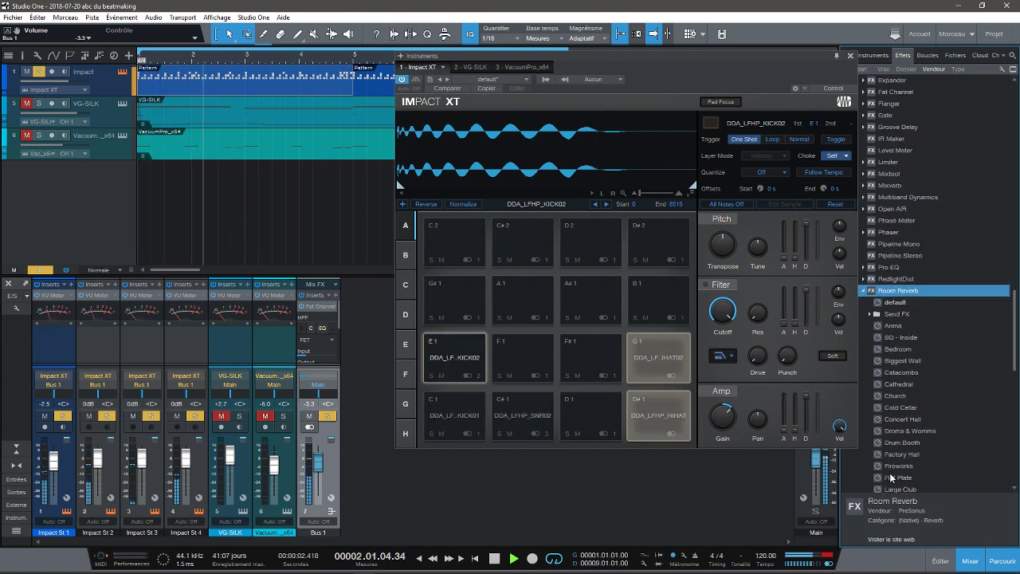
left_click_drag(899, 478, 144, 336)
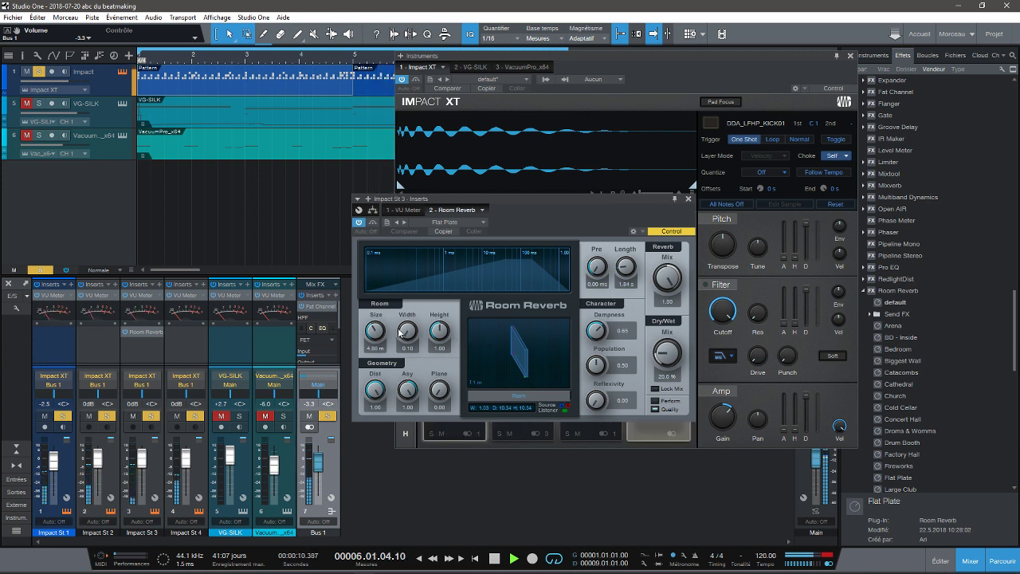
Step: Set the Room Reverb's size to 2.47 m, dampness to 0.42 and dry/wet mix to 7.5 %, and close its window
left_click_drag(374, 335, 373, 339)
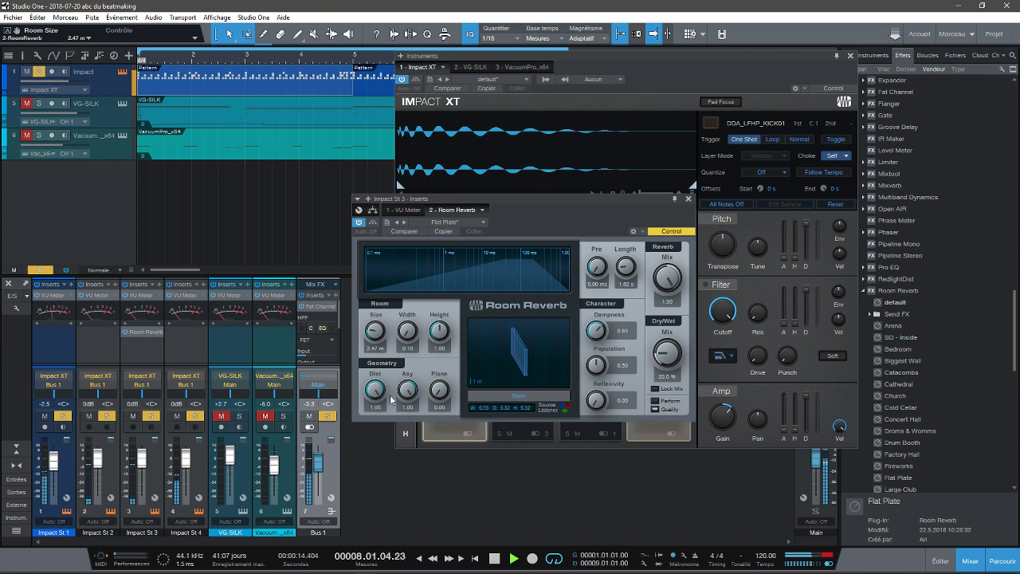
left_click_drag(599, 334, 604, 360)
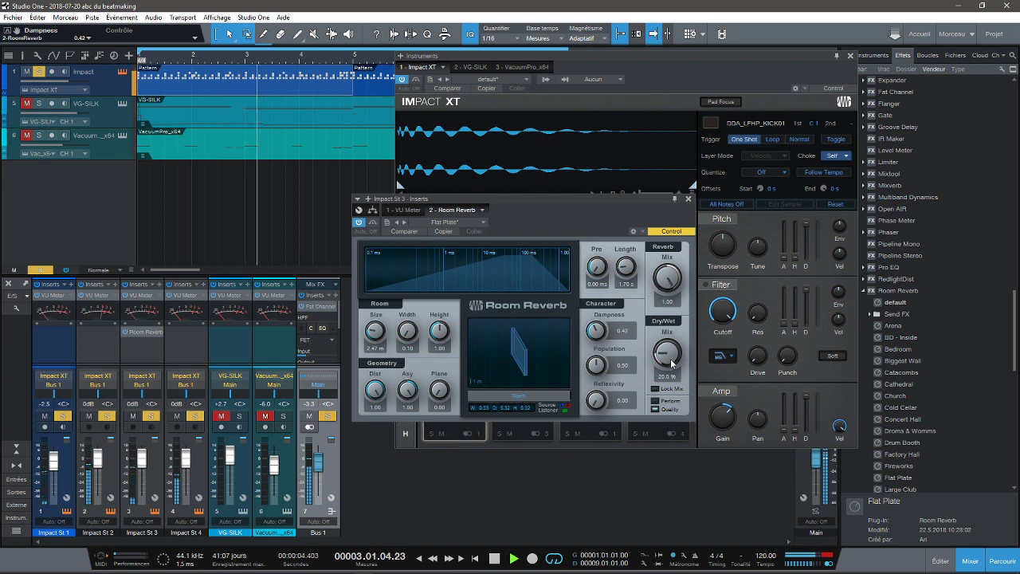
left_click_drag(668, 354, 671, 366)
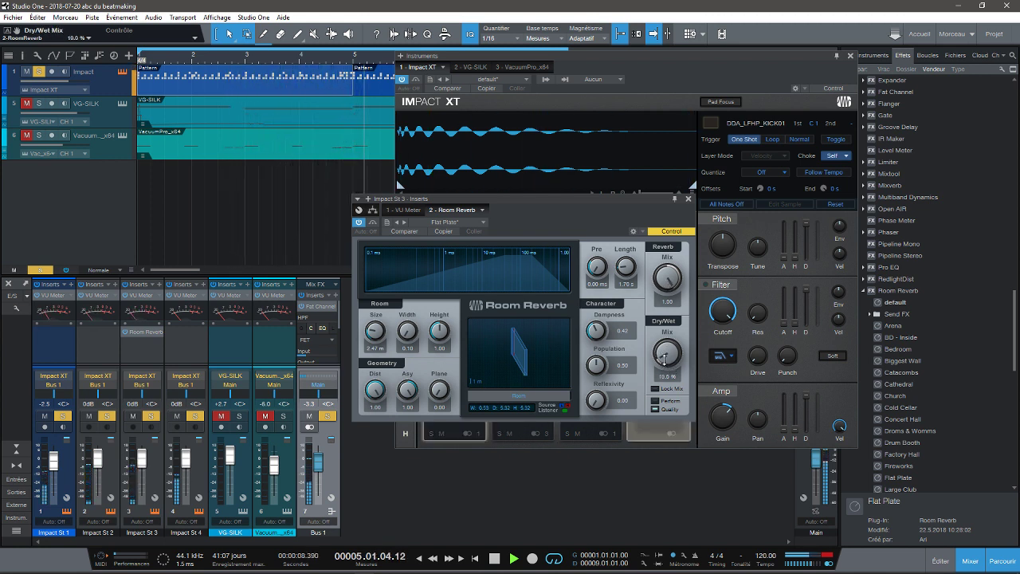
left_click_drag(669, 366, 665, 362)
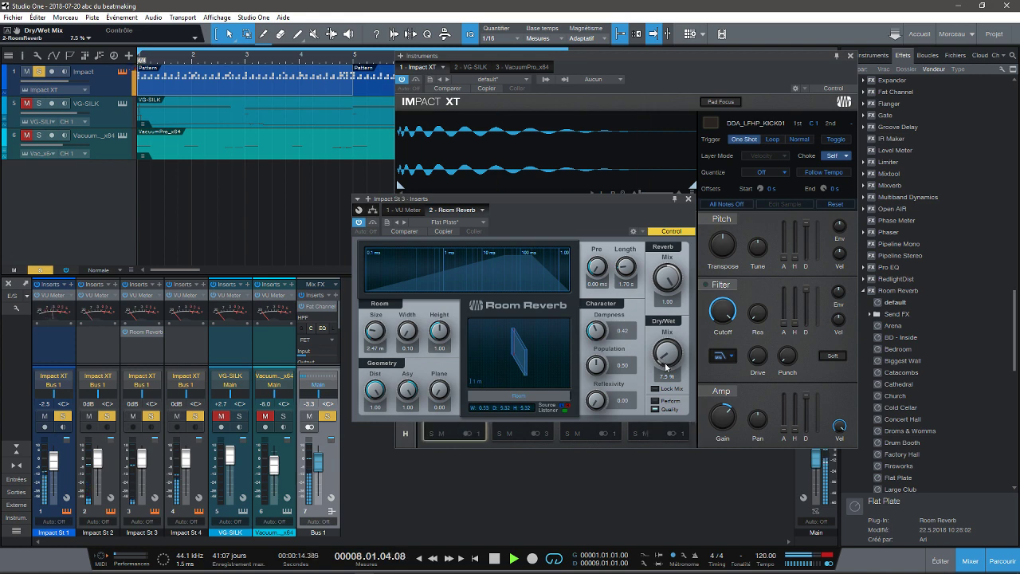
left_click(689, 197)
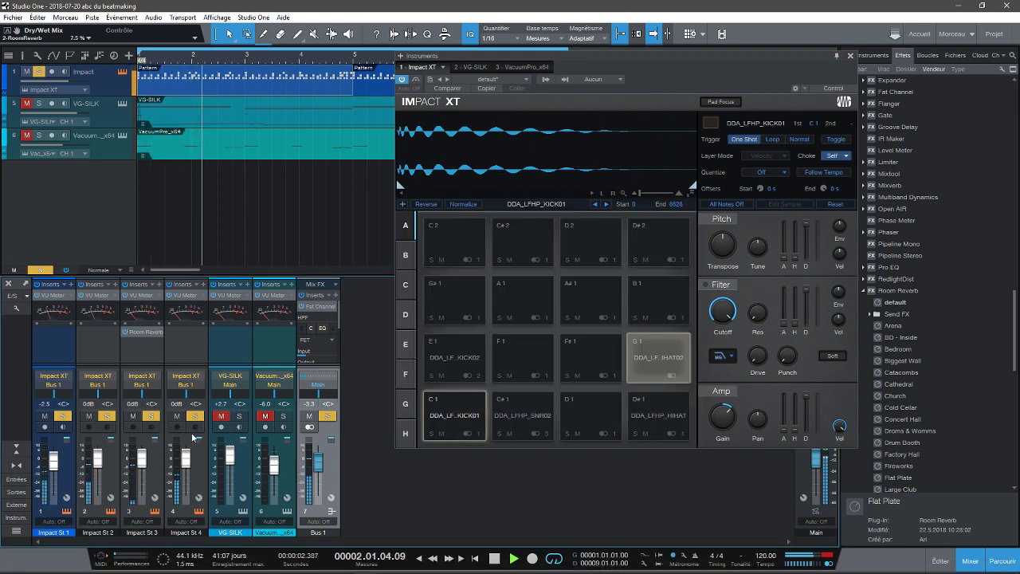
Step: Turn off solo on Bus 1, restart playback with all tracks and close the Impact XT window
key("space")
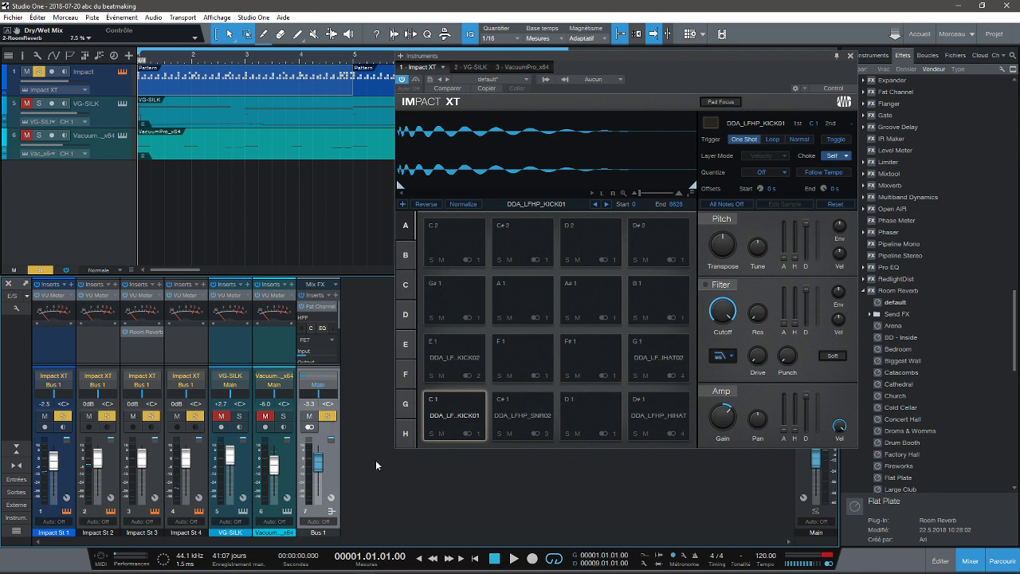
left_click(328, 416)
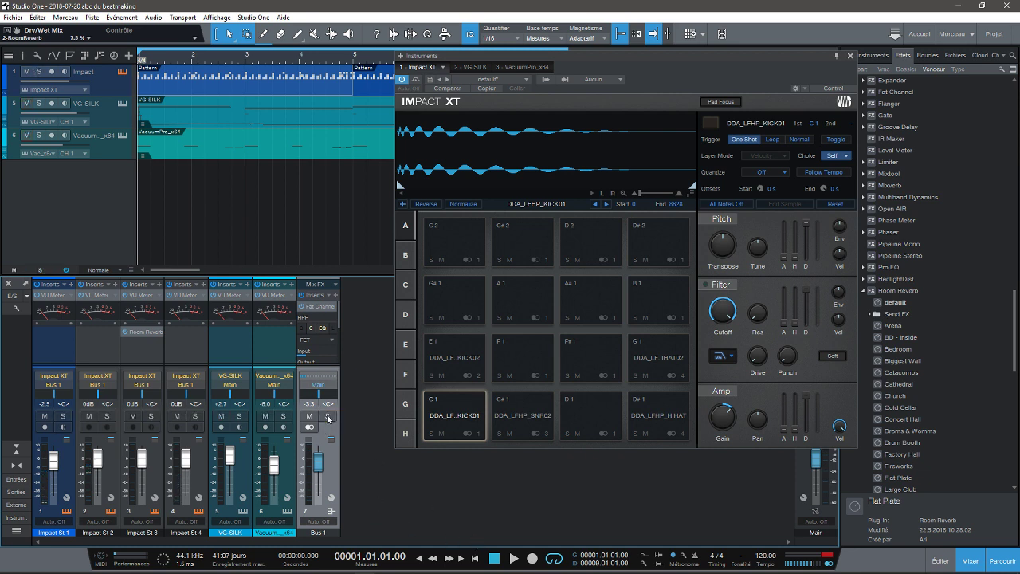
key("space")
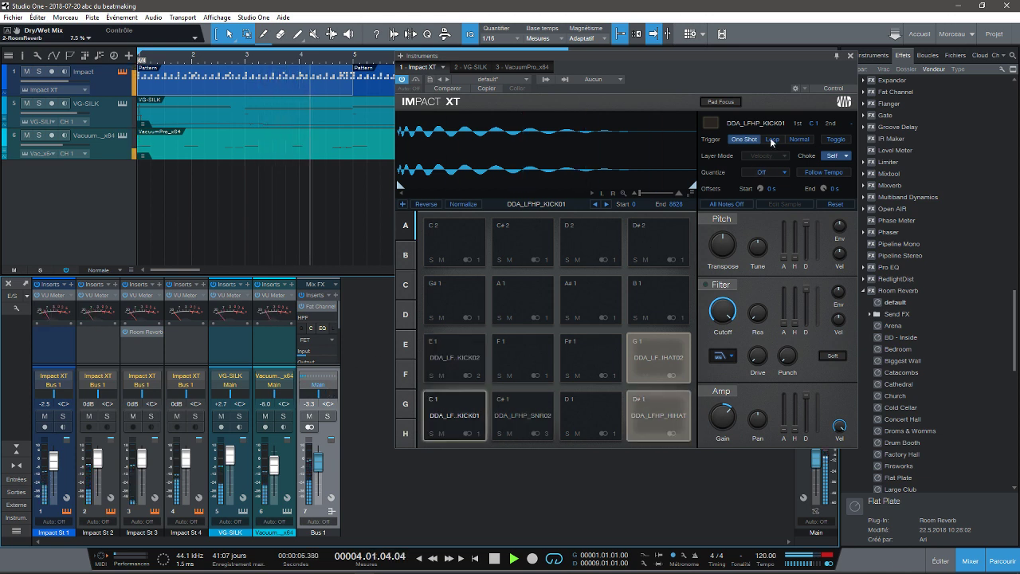
left_click(851, 56)
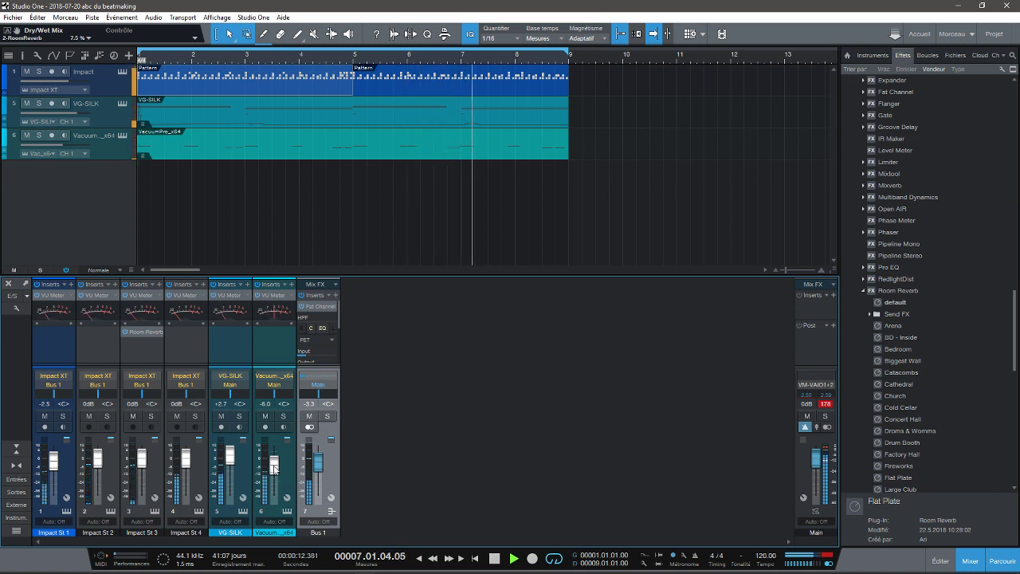
Step: Set the VacuumPro channel's volume to -3.7 dB and the VG-SILK channel's to +1.0 dB, and stop playback
left_click_drag(273, 466, 274, 463)
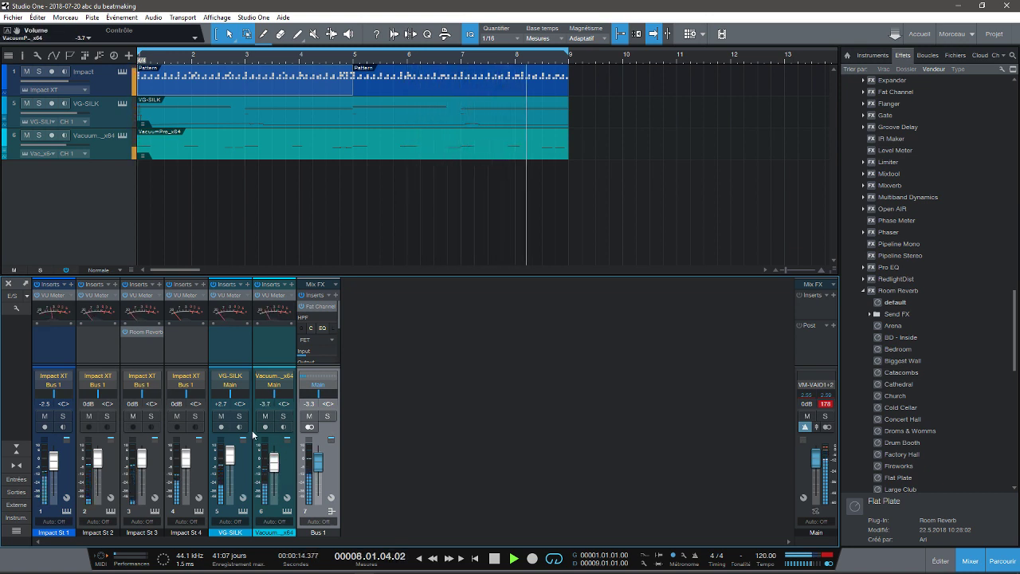
left_click_drag(229, 460, 229, 463)
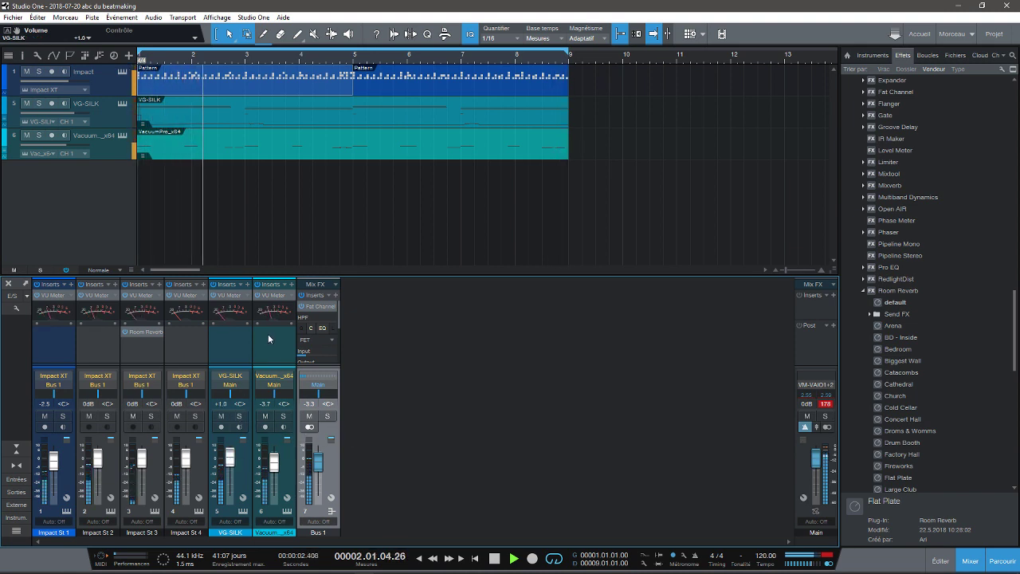
key("space")
Step: Open the VG-SILK instrument, move its window clear of the mixer and watch its phrases and chords during playback
left_click(122, 104)
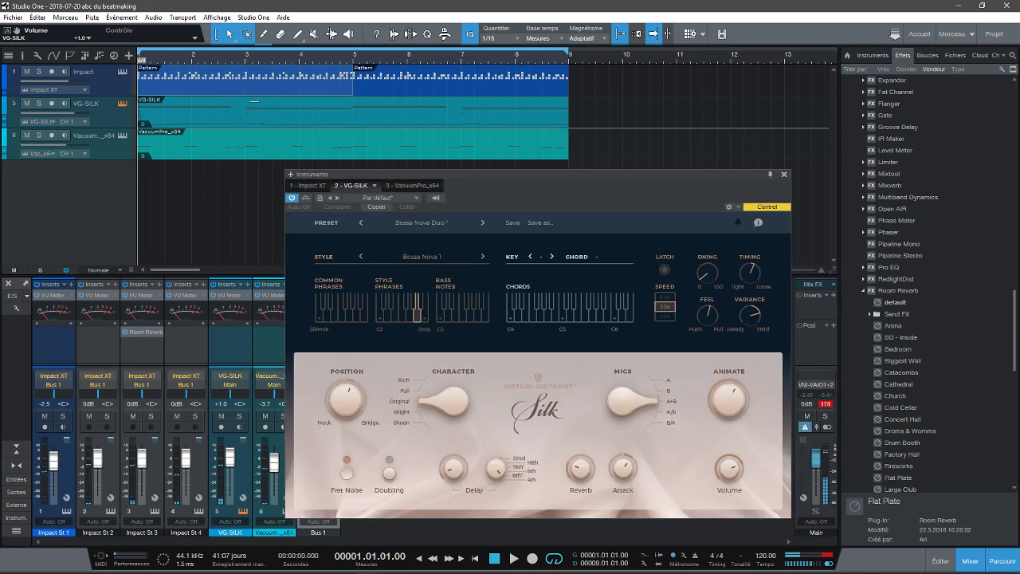
left_click_drag(702, 175, 773, 45)
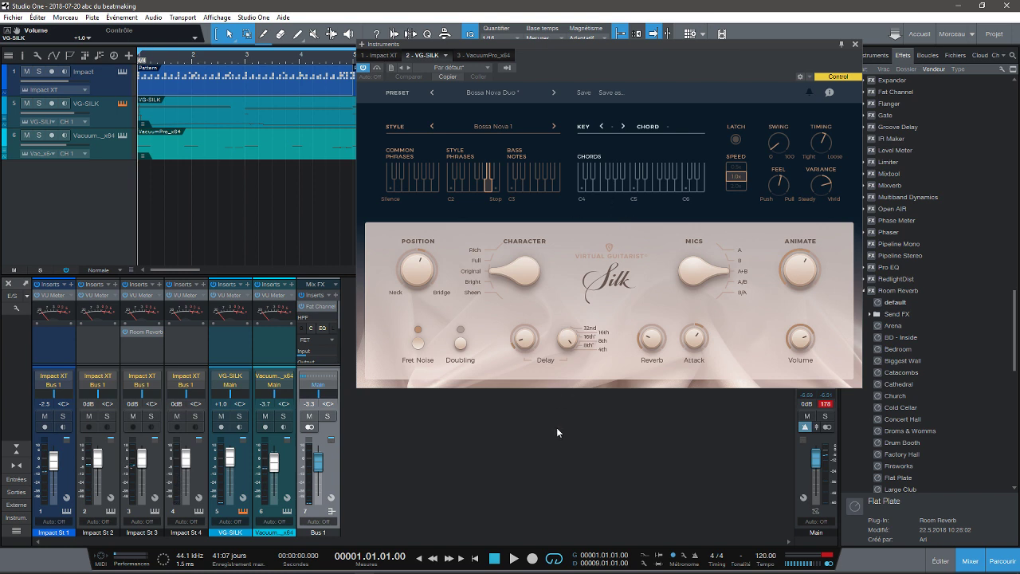
key("space")
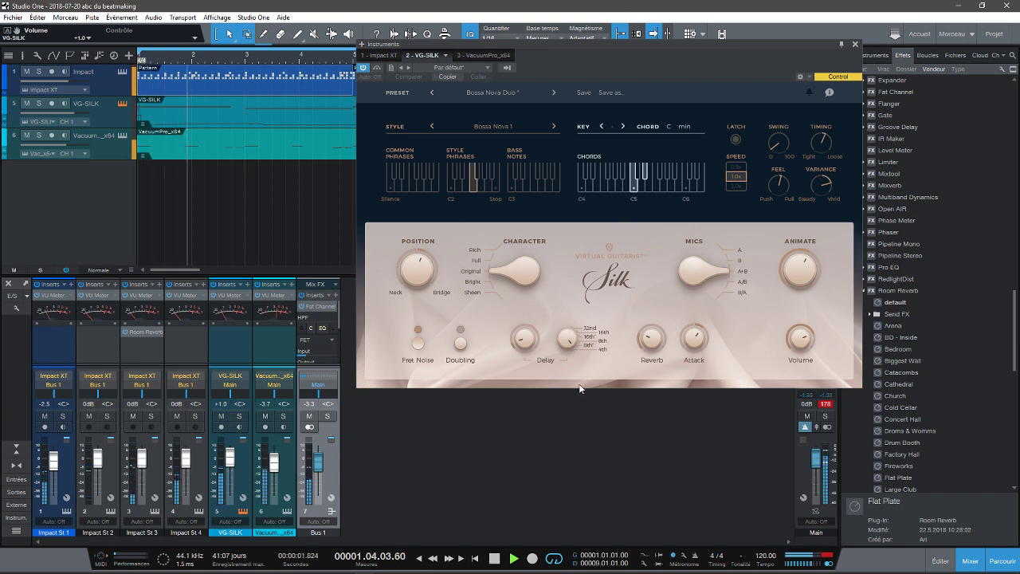
key("space")
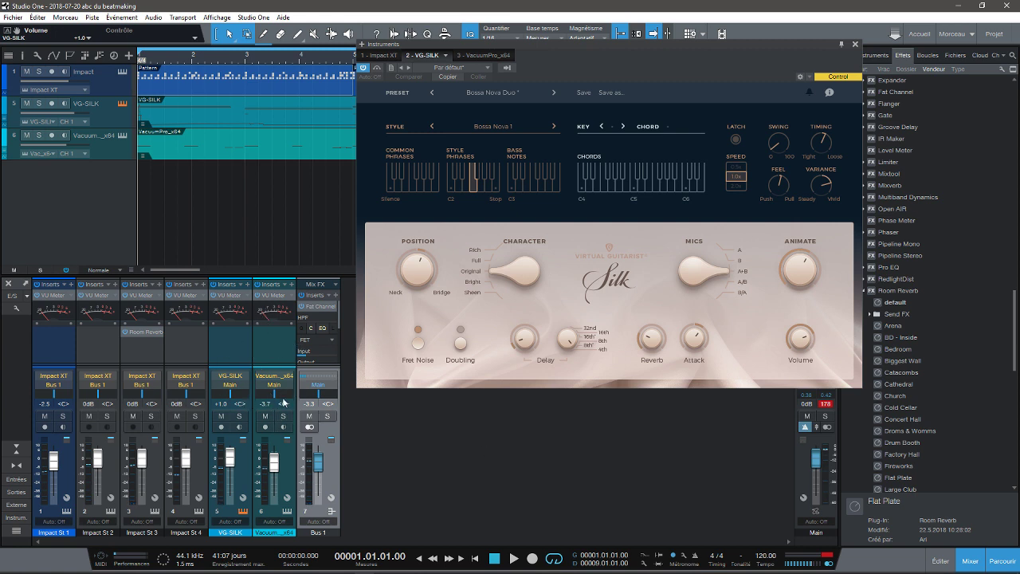
Step: Show the VacuumPro bass instrument during playback, close its window and reset the Main output's clip indicator
left_click(287, 512)
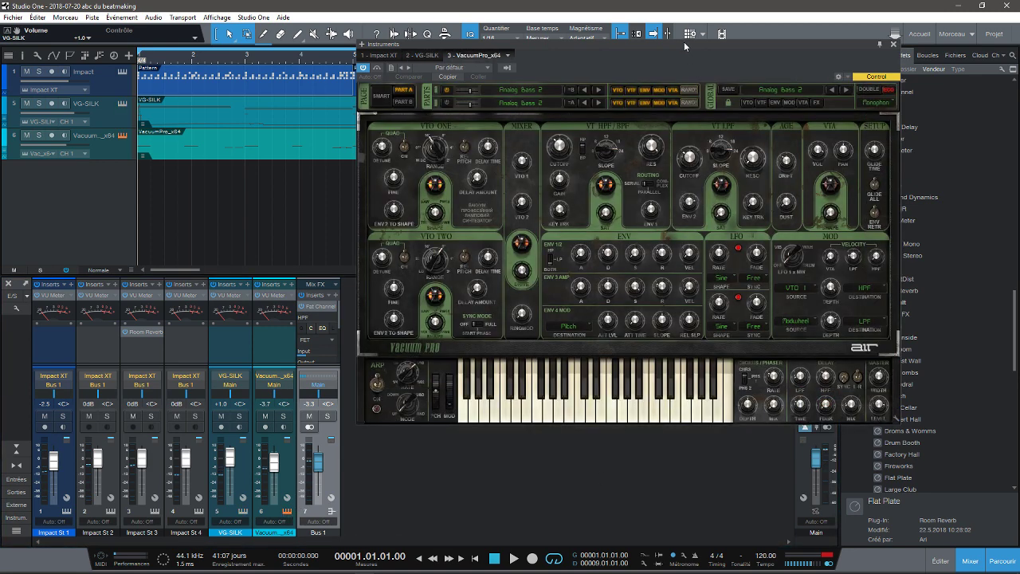
left_click_drag(684, 41, 747, 32)
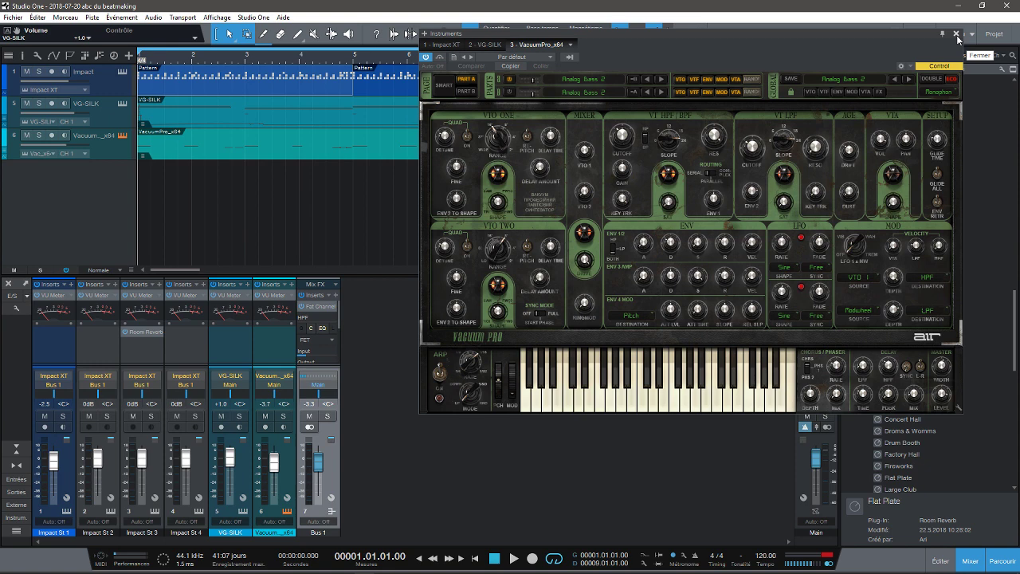
key("space")
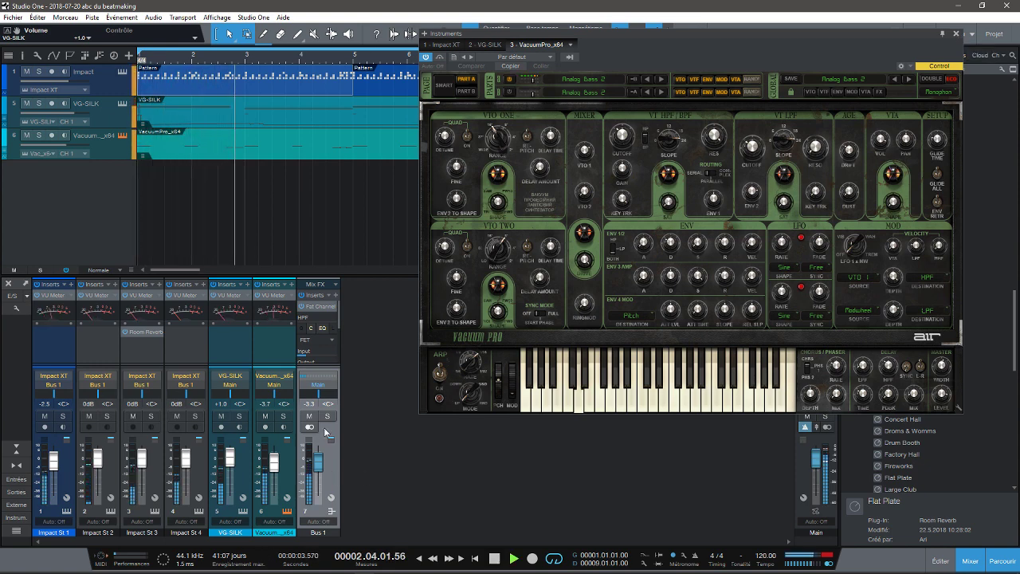
left_click(956, 34)
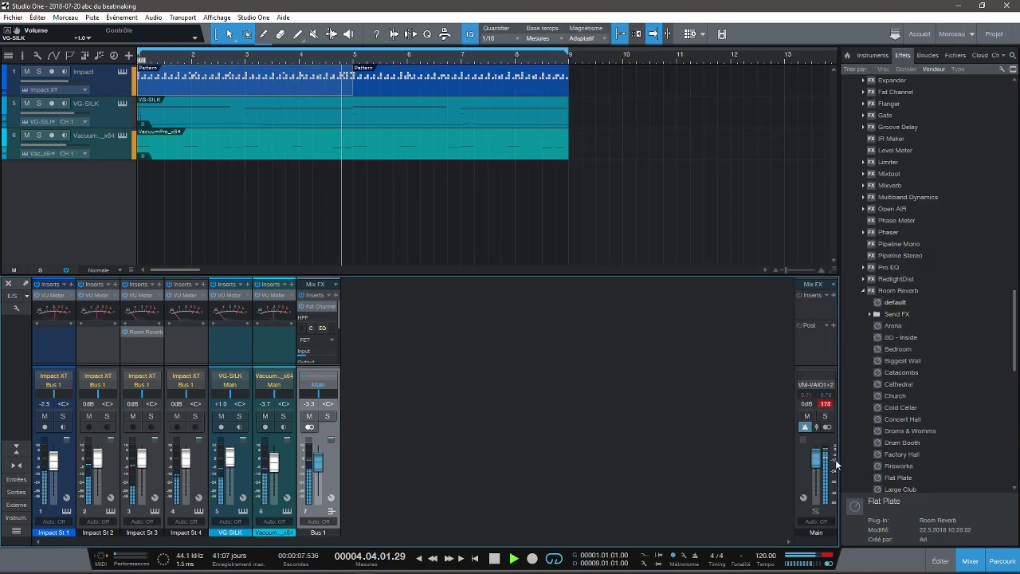
left_click(826, 404)
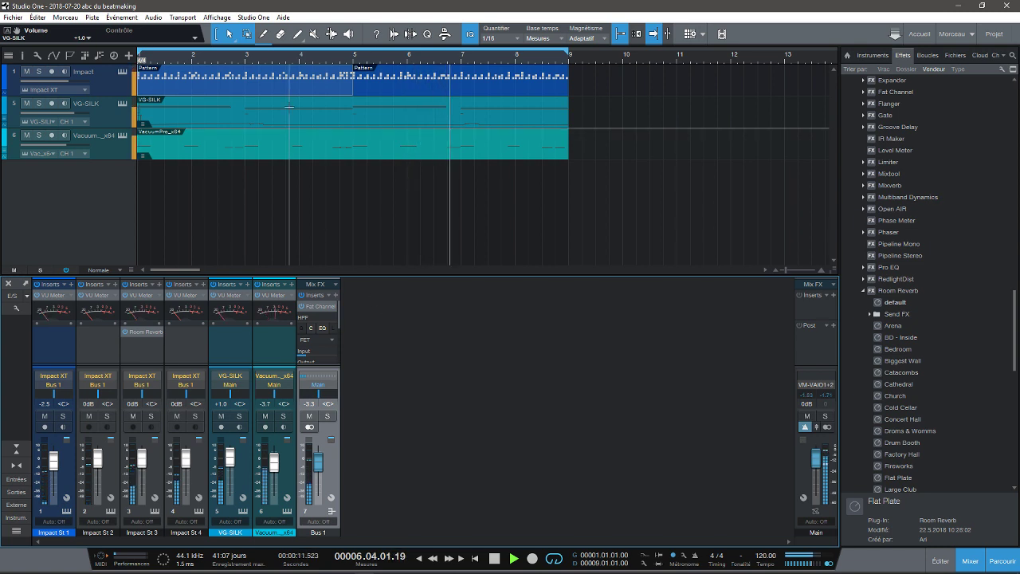
Step: Open the first Impact pattern in the pattern editor and stop playback
left_click(283, 93)
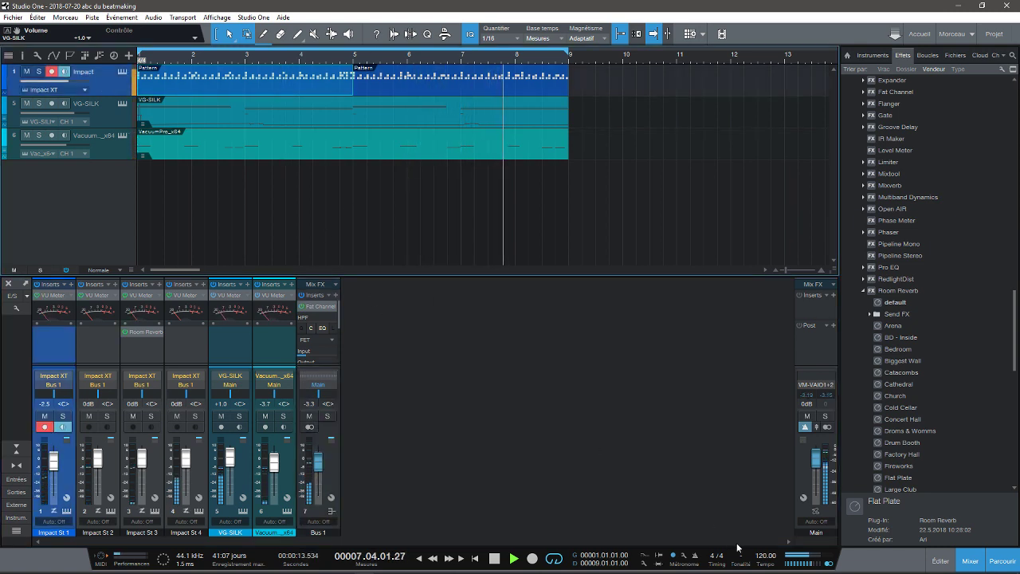
left_click(950, 569)
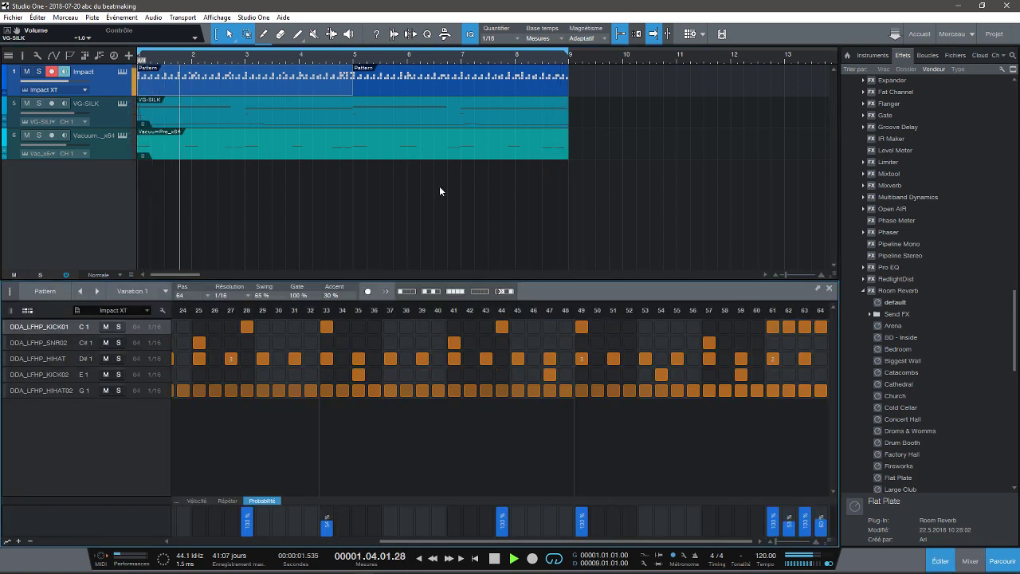
key("space")
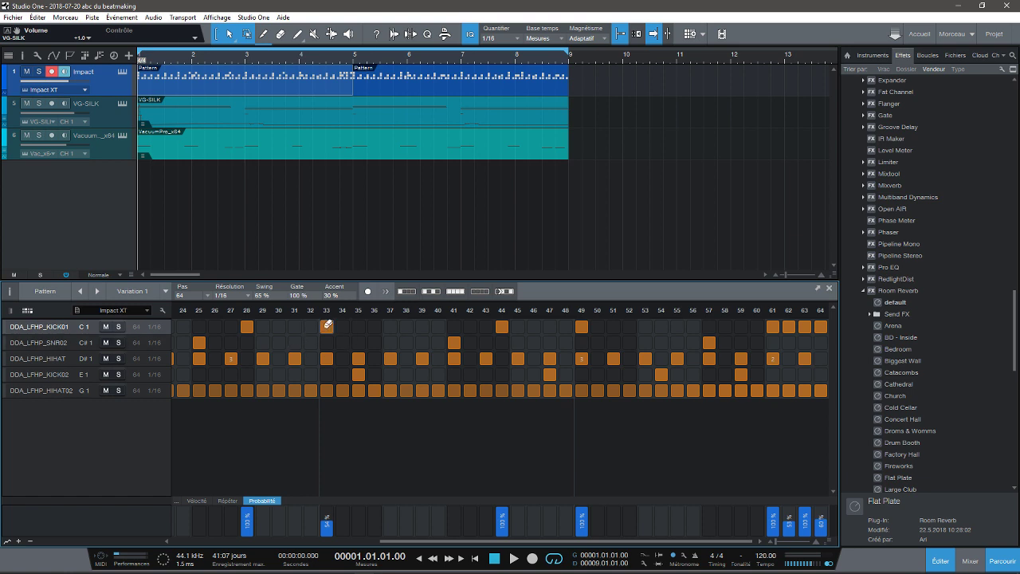
Step: Try a DDA_LFHP_KICK01 hit on step 29, remove it, and view the pattern's resolution options without changing them
left_click(263, 327)
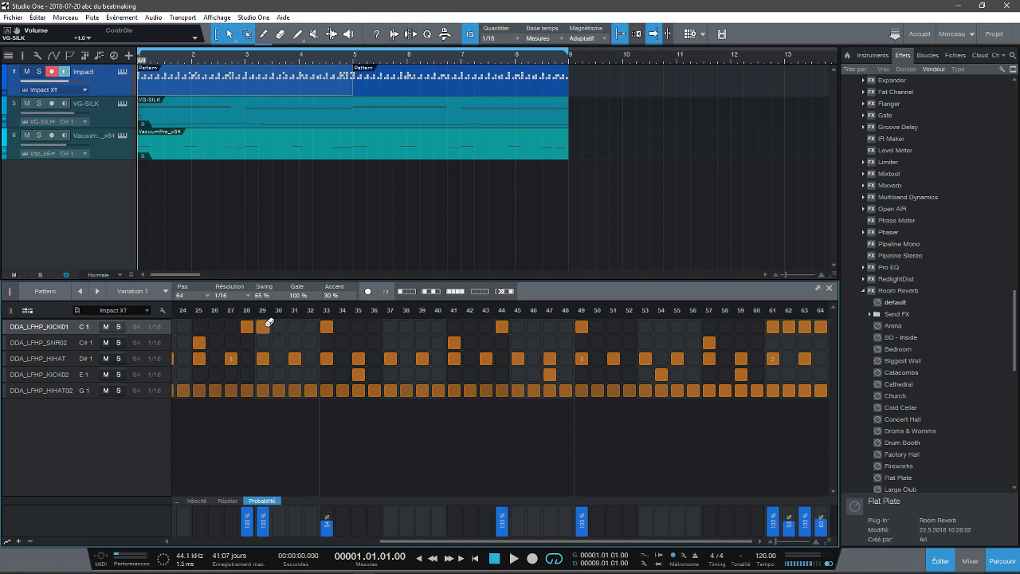
left_click(264, 327)
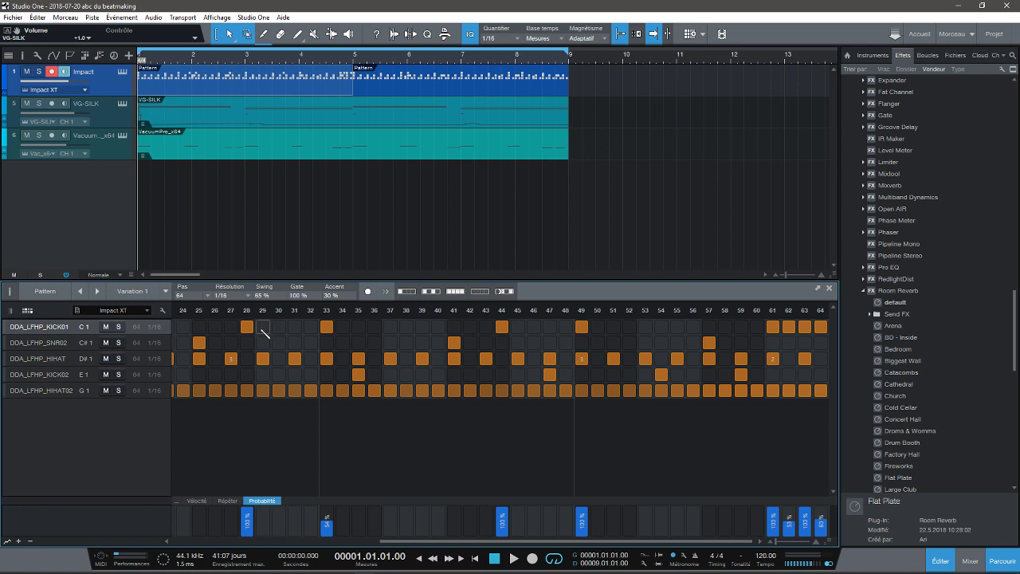
left_click(263, 327)
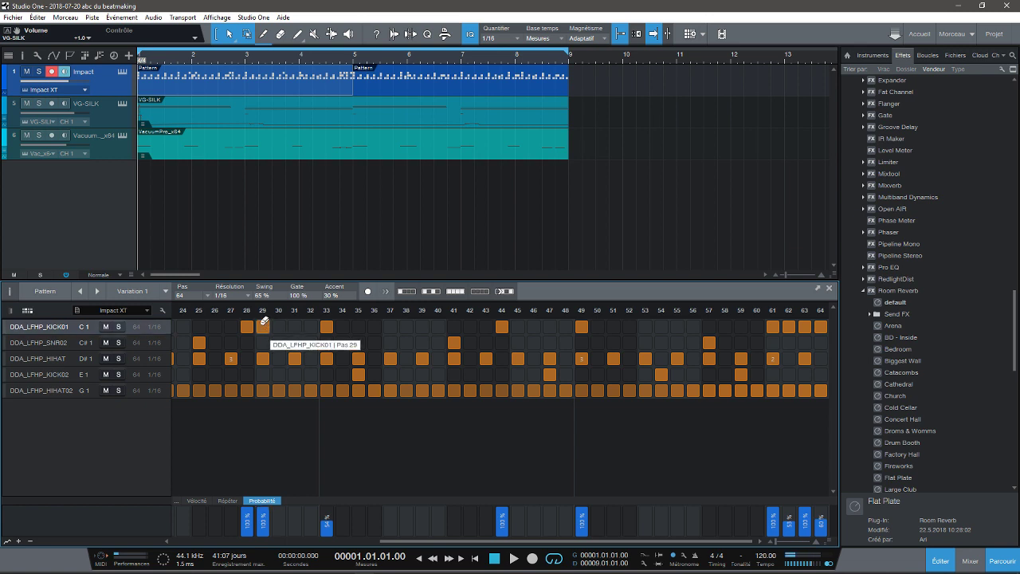
left_click(264, 325)
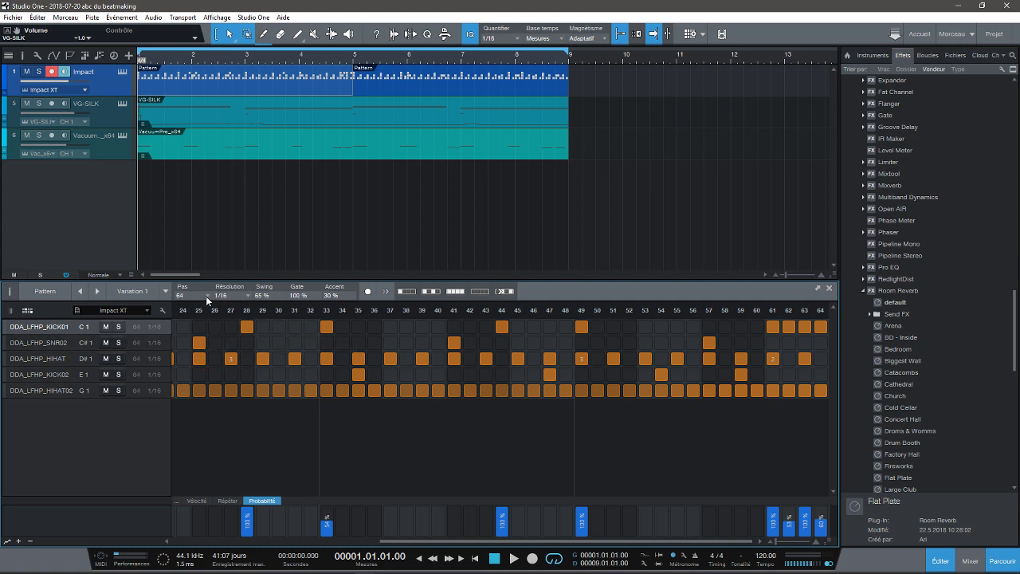
left_click(236, 293)
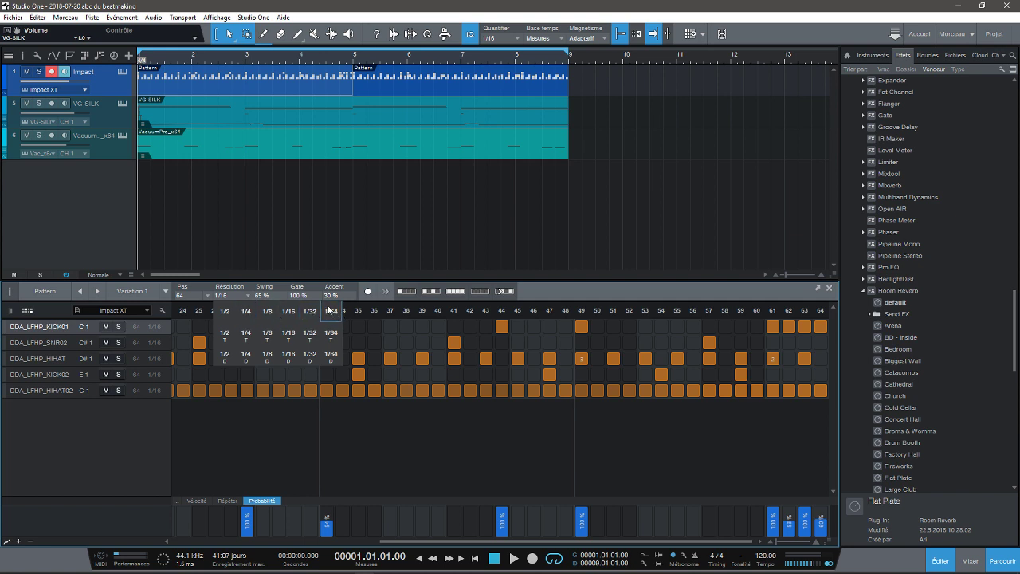
left_click(630, 289)
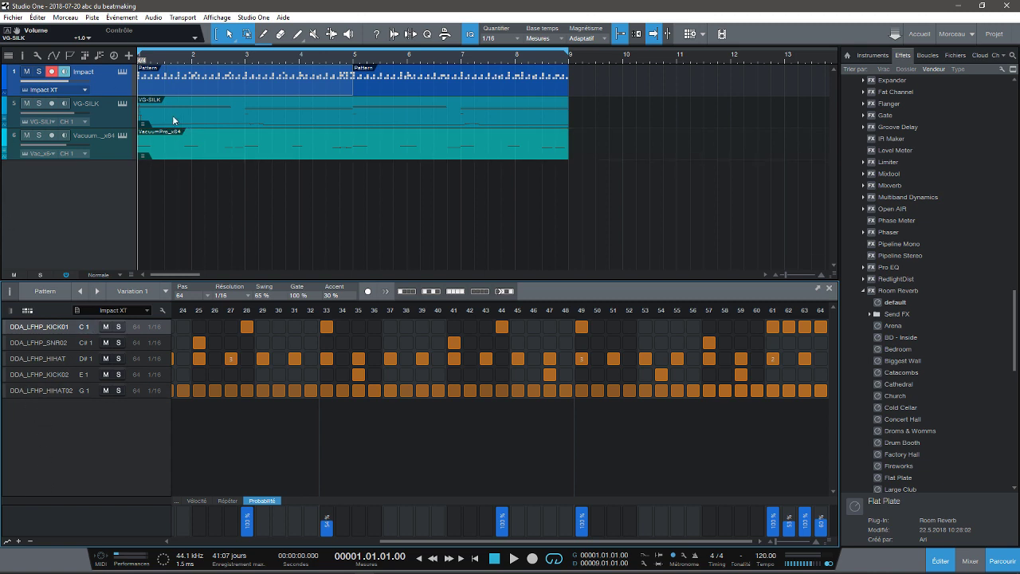
Step: Load DDA_LFHP_SHAKER.wav from the DRUMS sample folder onto Impact XT's F#1 pad and select its row in the pattern
left_click(123, 71)
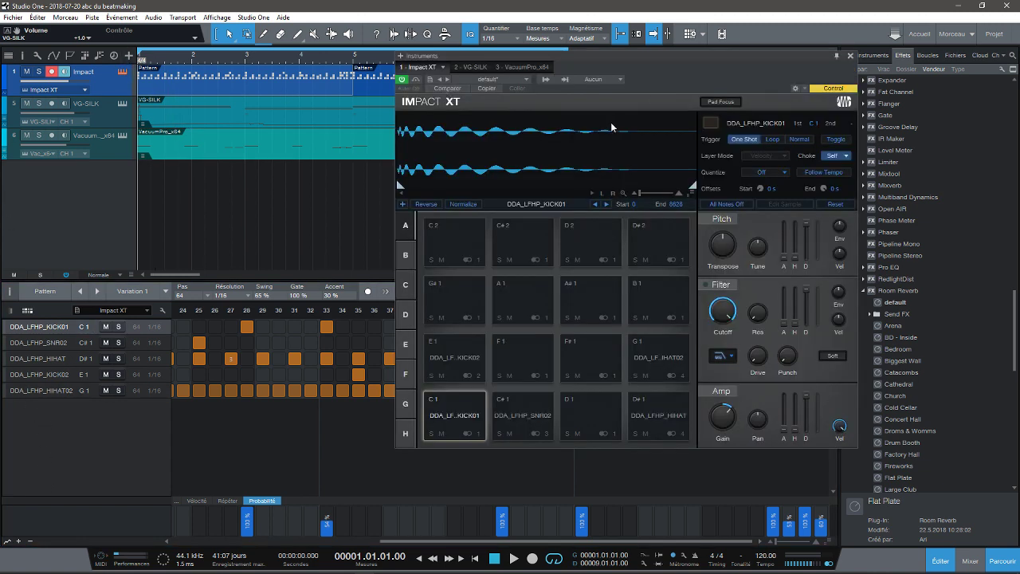
left_click(929, 56)
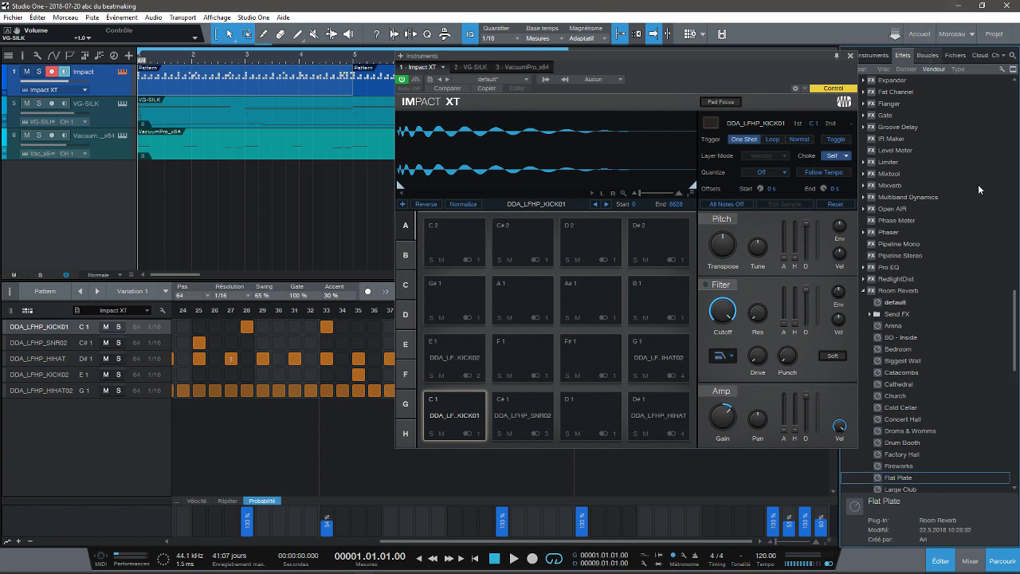
left_click(956, 55)
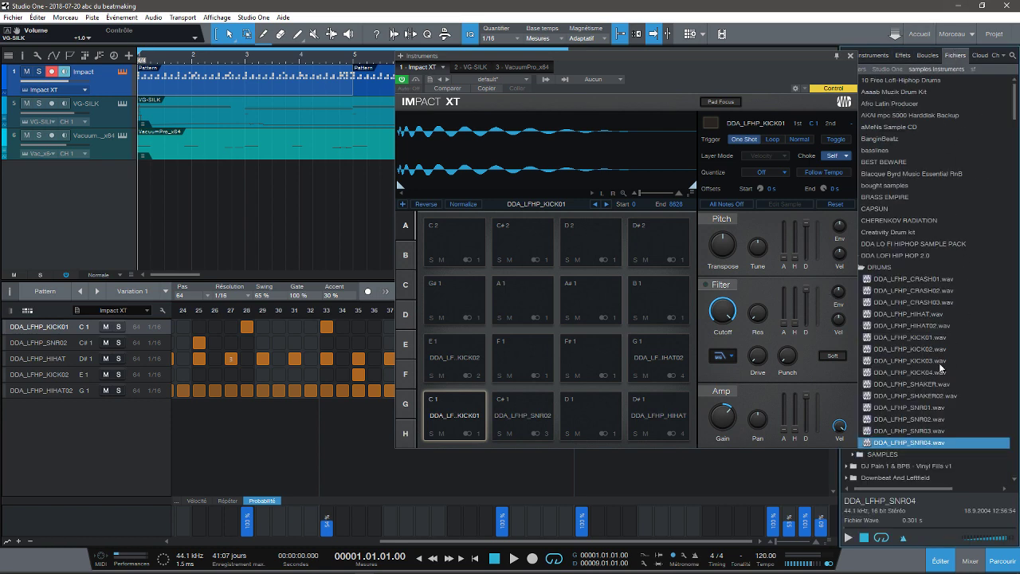
left_click(917, 384)
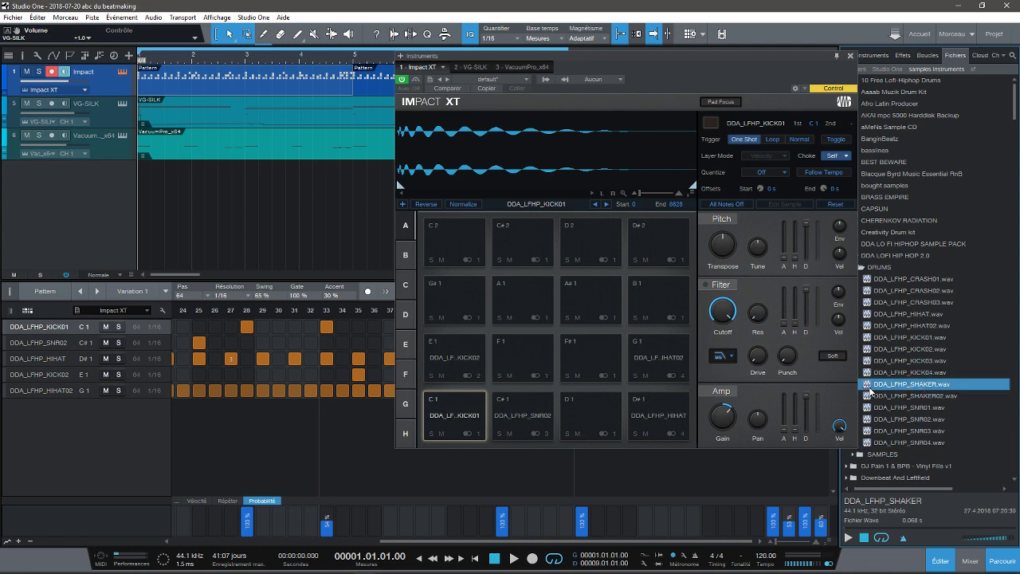
left_click_drag(867, 385, 602, 365)
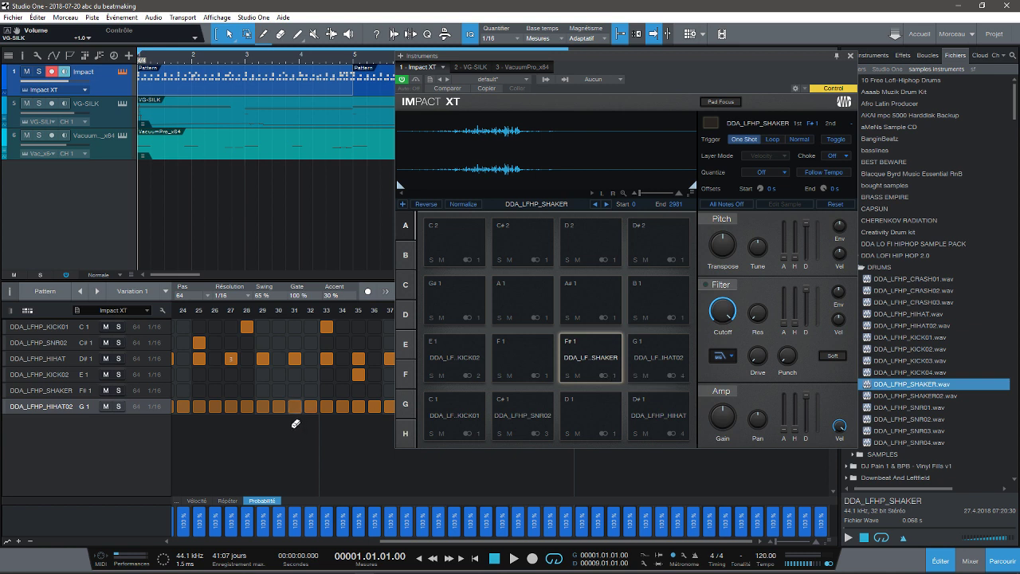
left_click(48, 392)
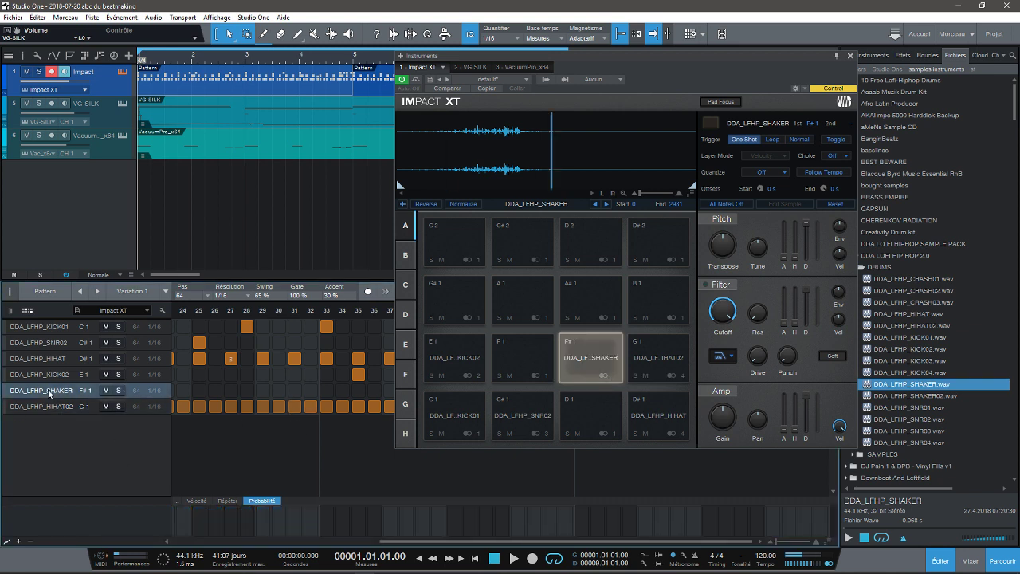
Step: Close the Impact XT window and add shaker hits on steps 31–33, 41–44 and 51–55 of the first pattern
left_click(50, 394)
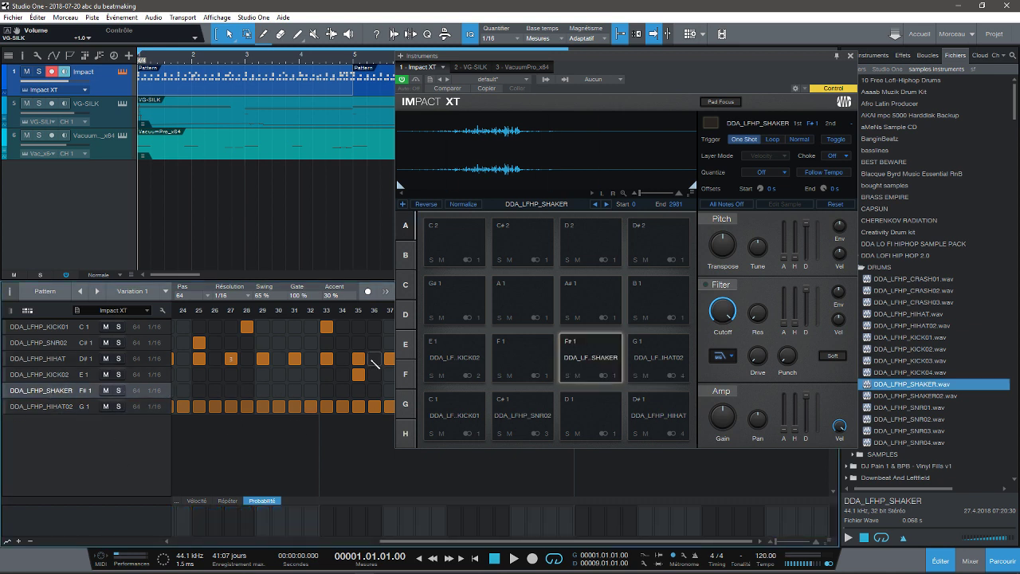
left_click(850, 56)
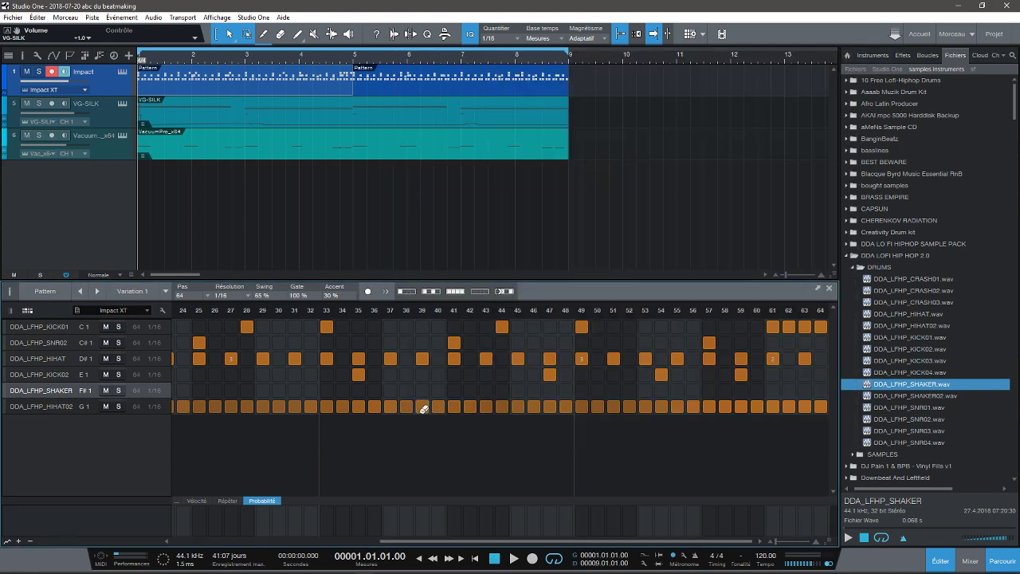
left_click(294, 392)
left_click(311, 391)
left_click(327, 391)
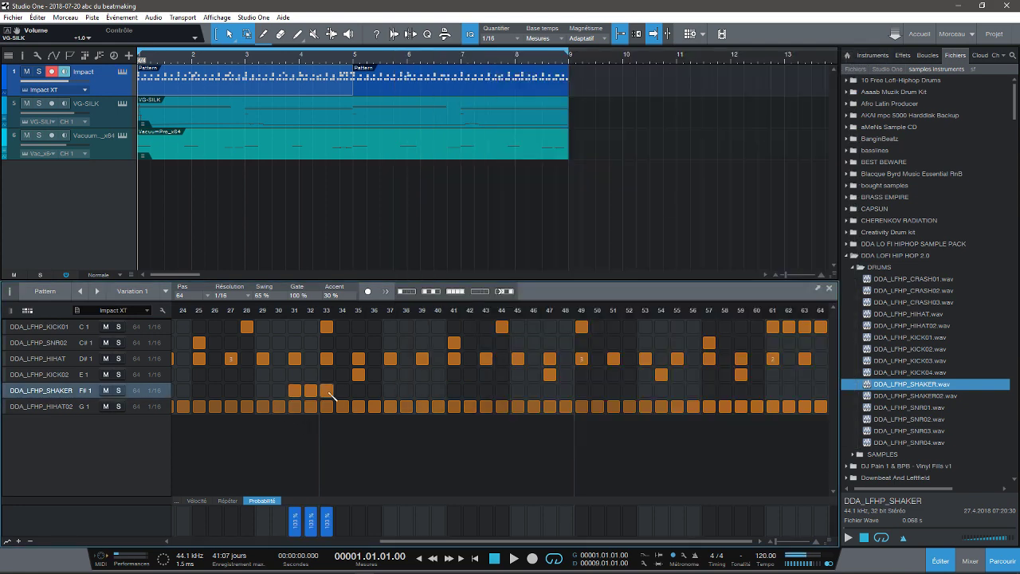
left_click_drag(454, 390, 502, 389)
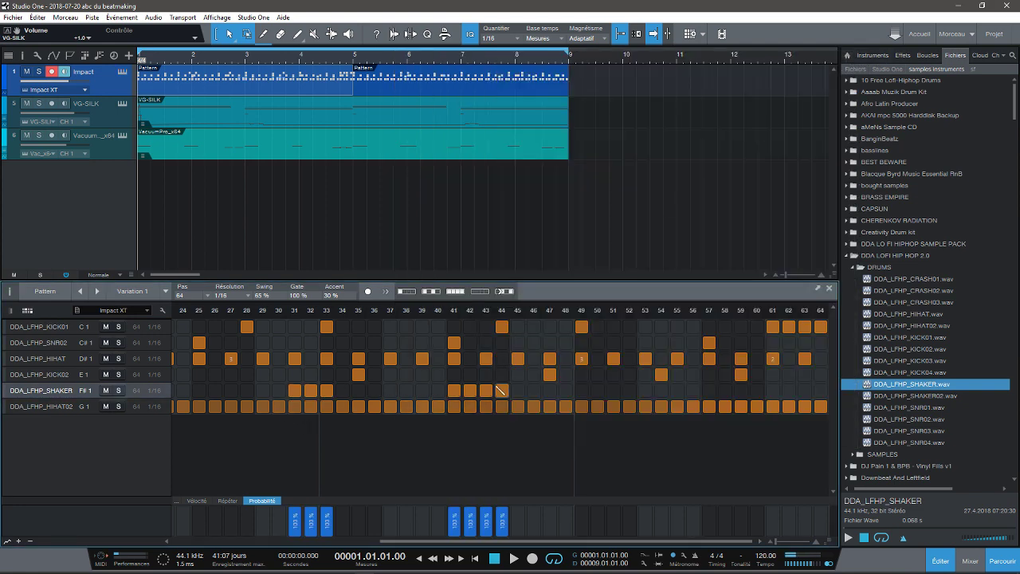
left_click_drag(614, 391, 676, 391)
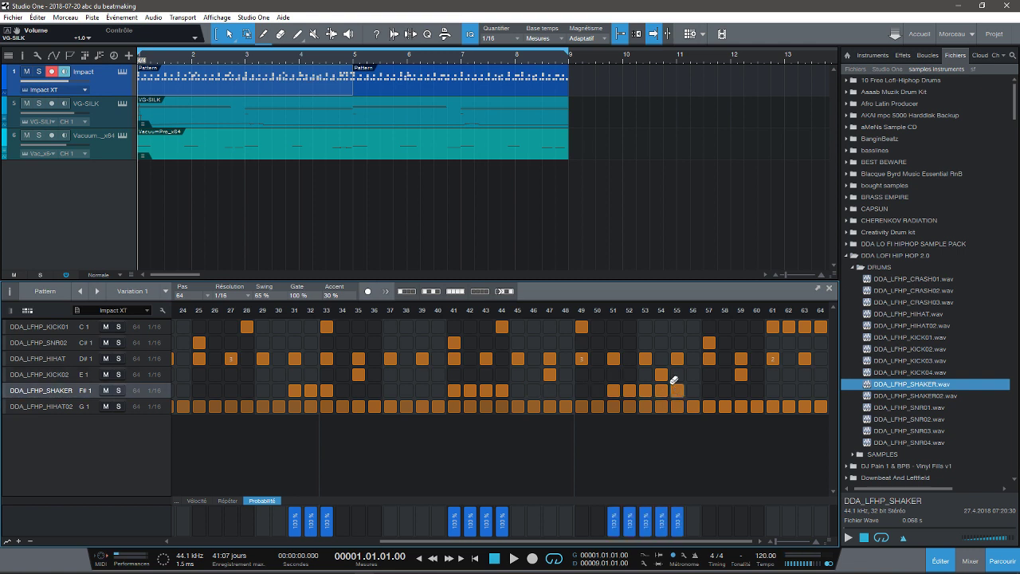
Step: Play the beat, add shaker hits on steps 29–31, 43–46 and 60–62 of the second pattern, and stop playback
key("space")
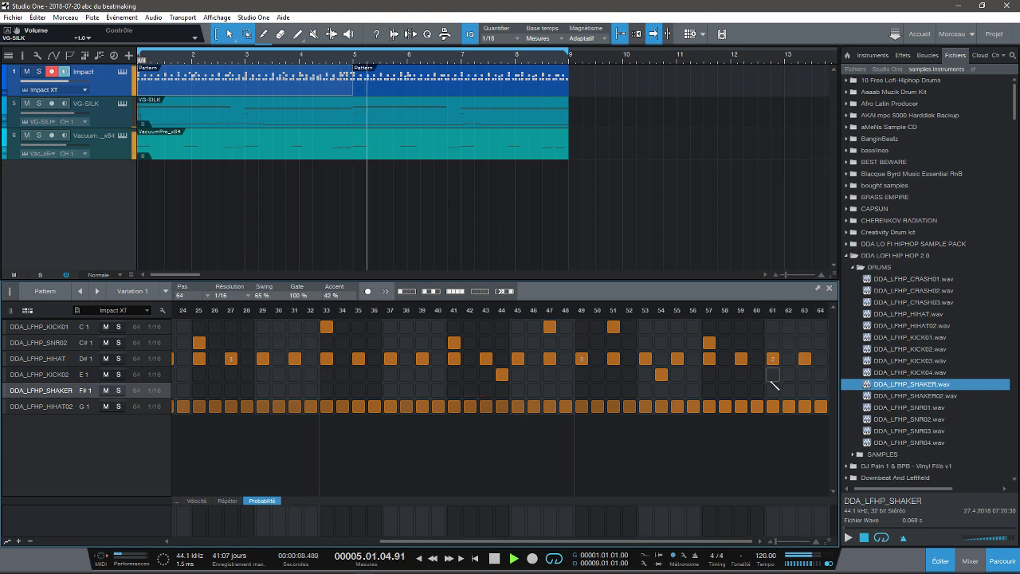
left_click_drag(486, 391, 534, 390)
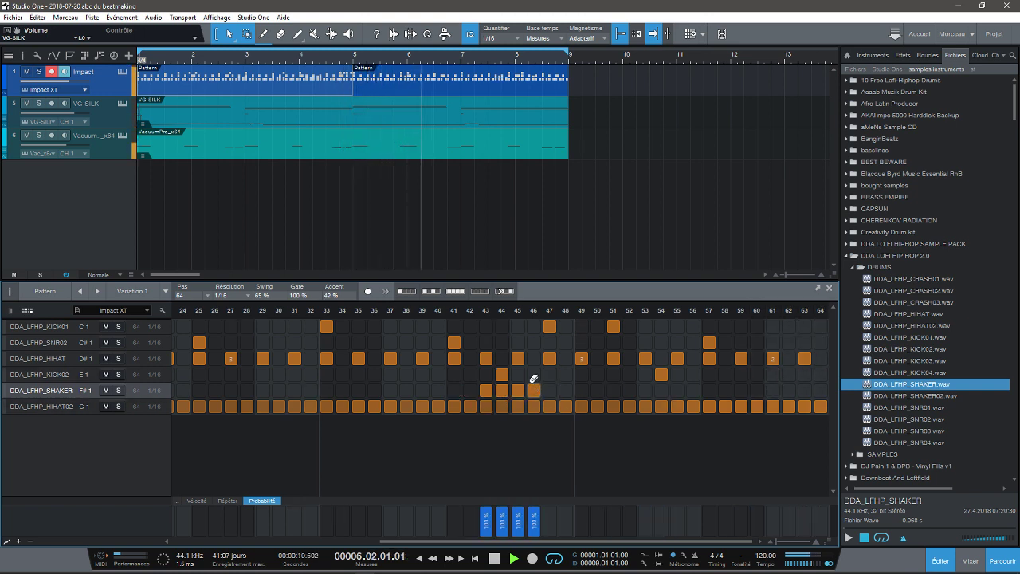
left_click(263, 391)
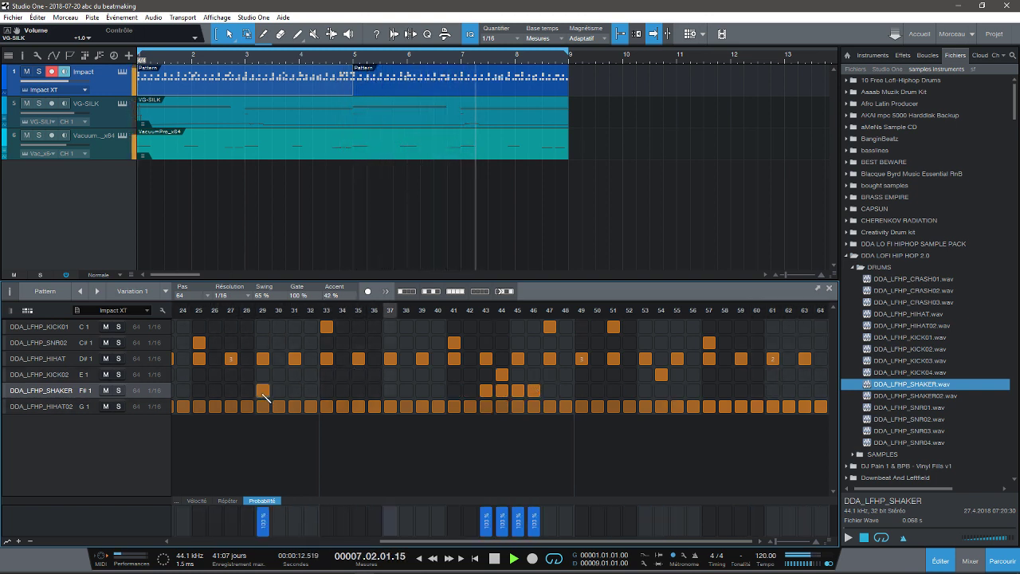
left_click_drag(263, 391, 295, 390)
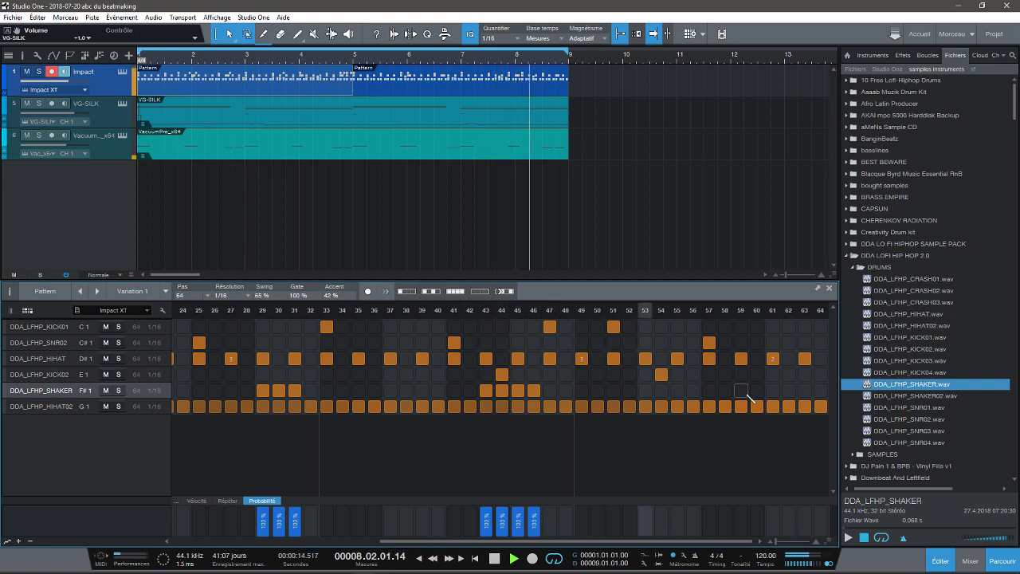
left_click_drag(757, 392, 789, 391)
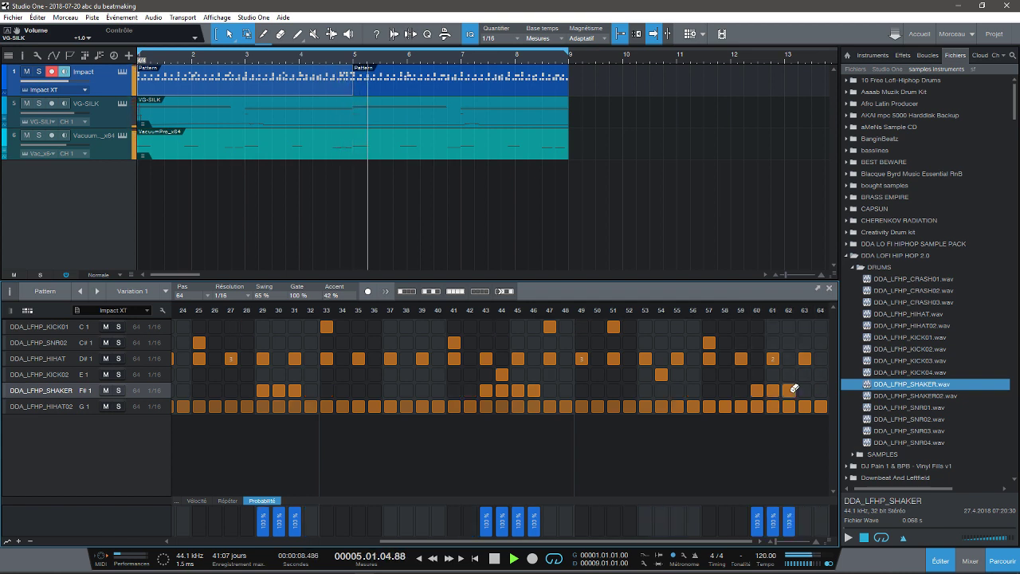
key("space")
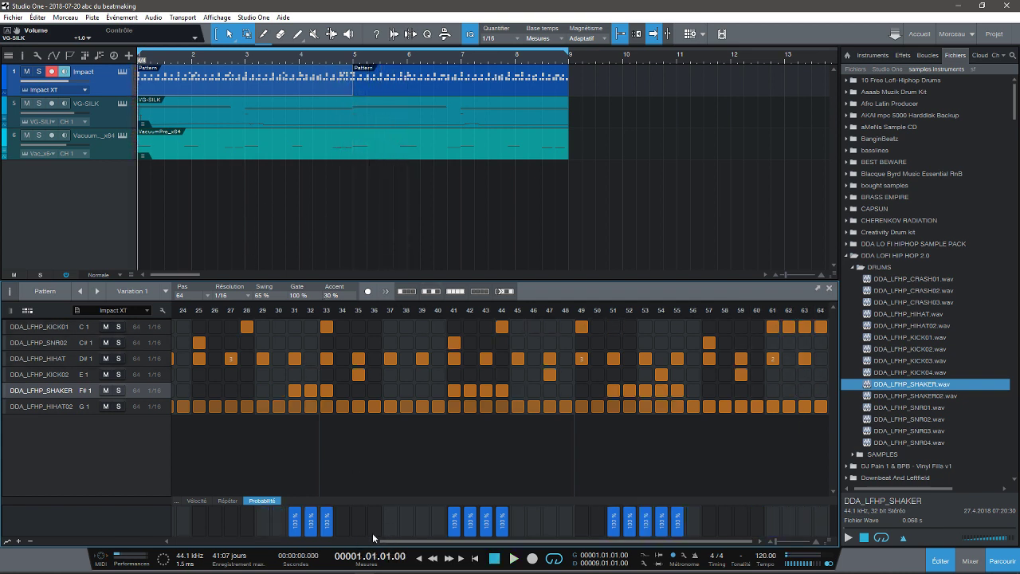
Step: Show the mixer, reopen Impact XT and route the shaker pad to the Stereo 5 output
left_click(971, 562)
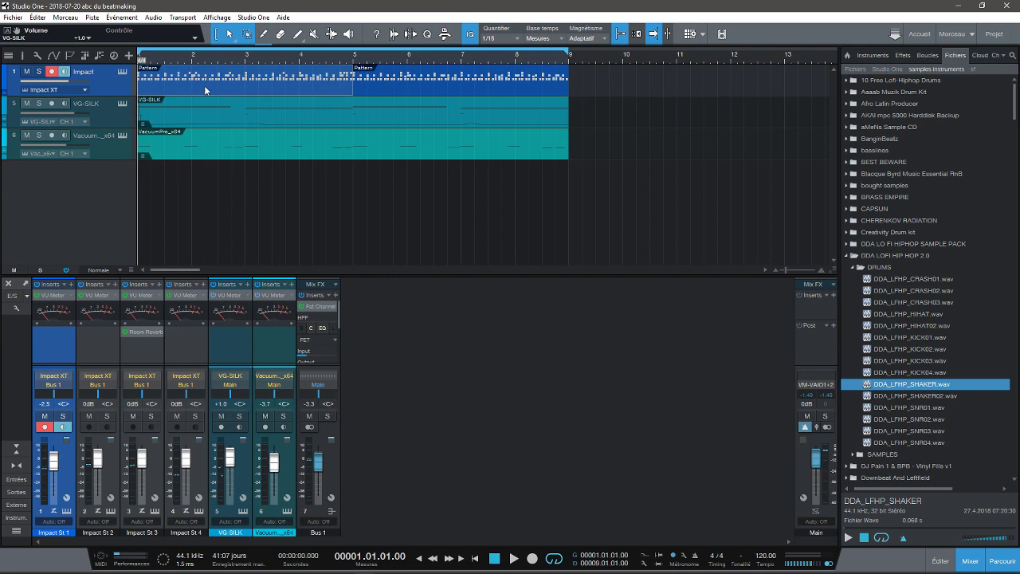
left_click(122, 72)
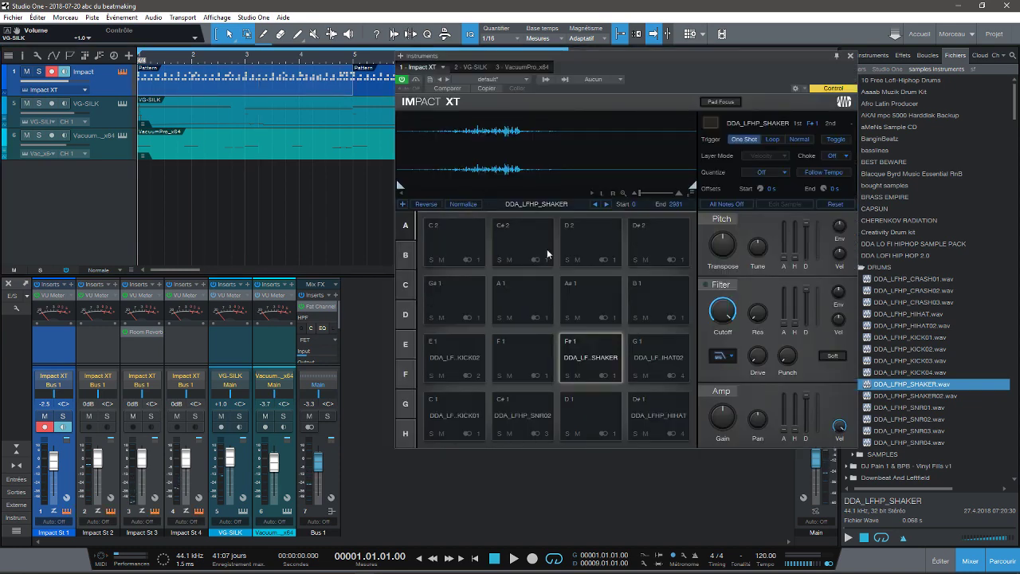
left_click(613, 378)
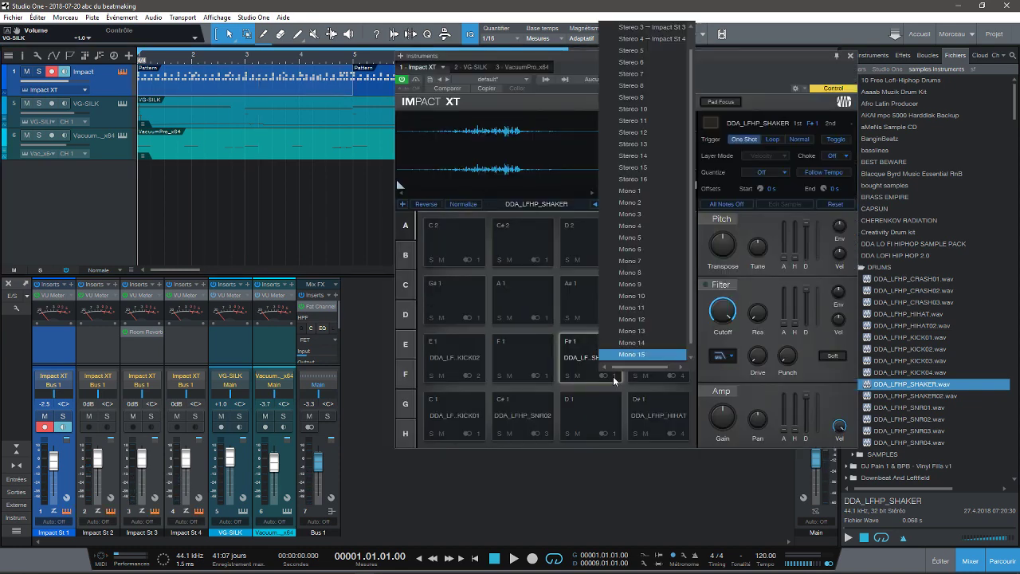
left_click(631, 61)
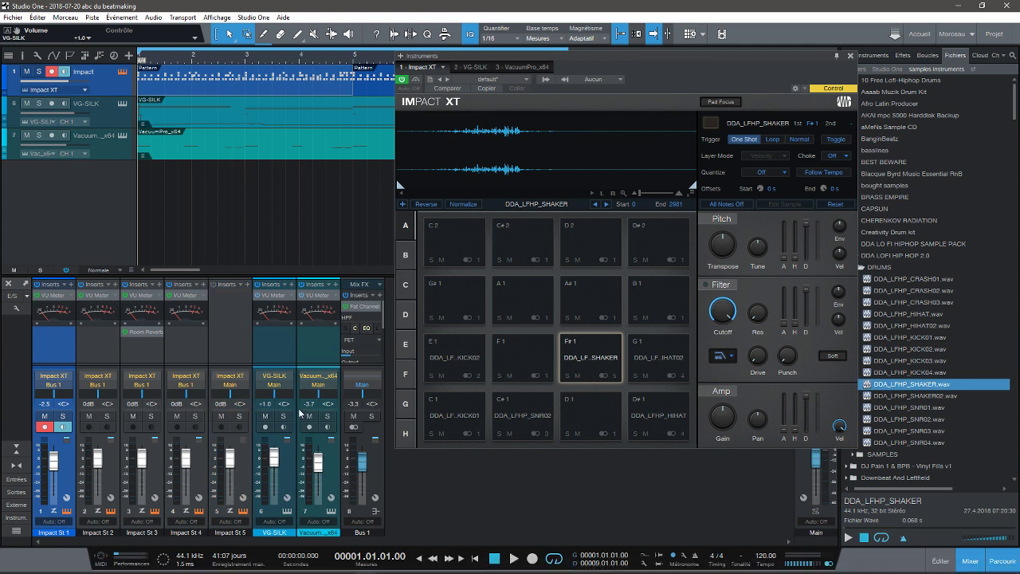
Step: Route the Impact St 5 channel to Bus 1, play the beat to check it, and close the Impact XT window
left_click(230, 386)
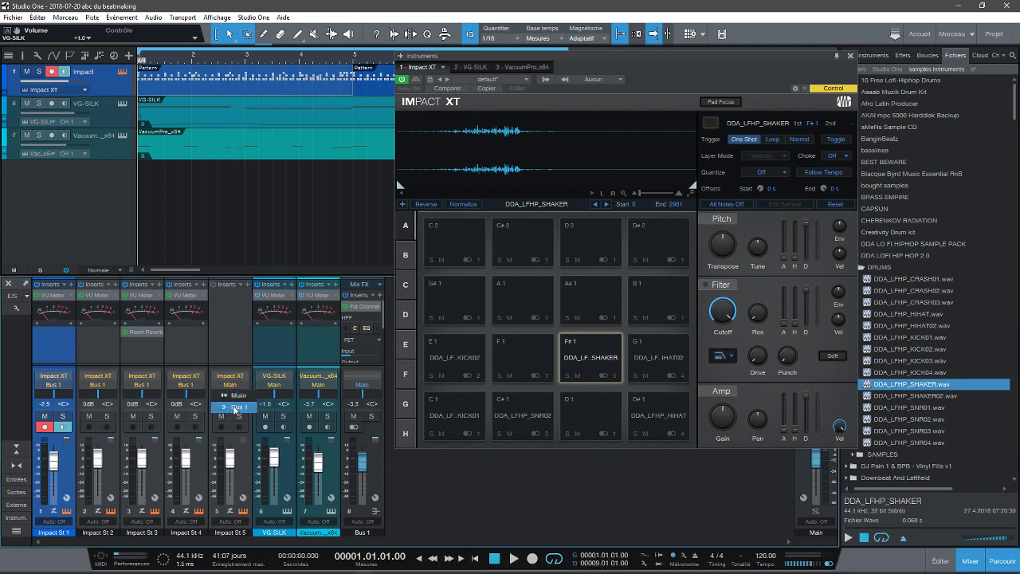
left_click(236, 407)
key("space")
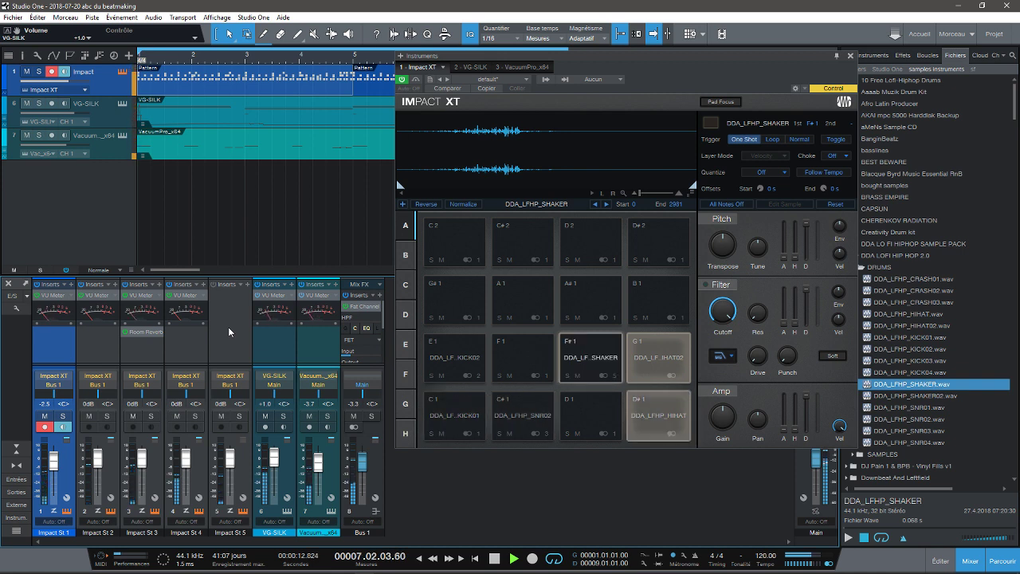
key("space")
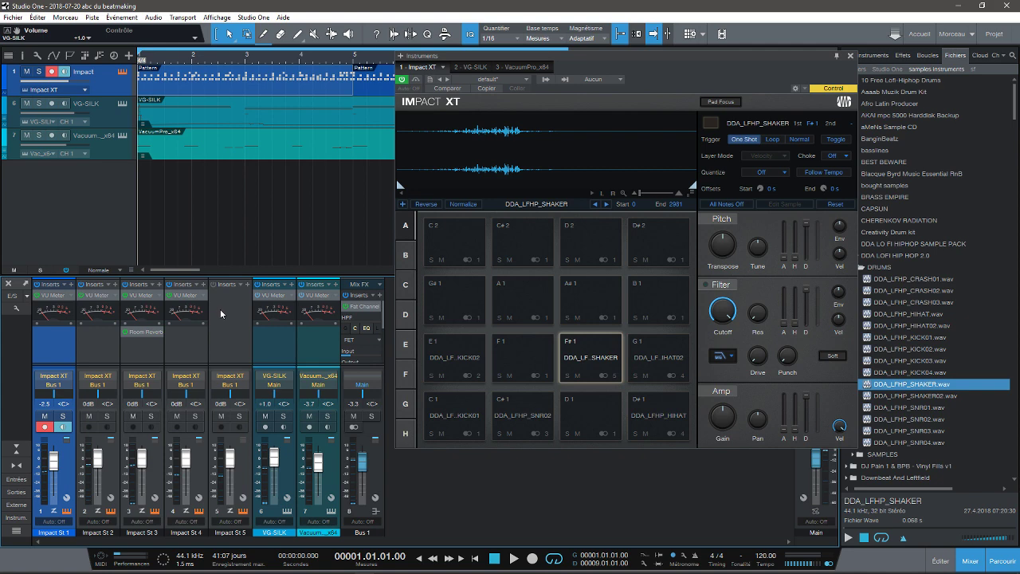
left_click(852, 57)
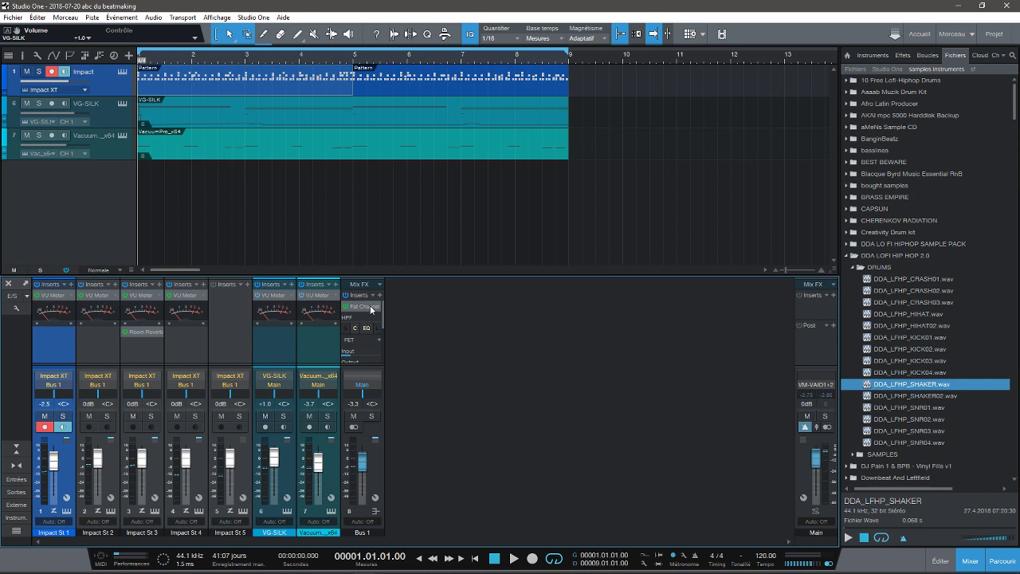
Step: View the mixer's options for grouping and adding bus, effect and VCA channels without choosing any, and hide the mixer
right_click(453, 322)
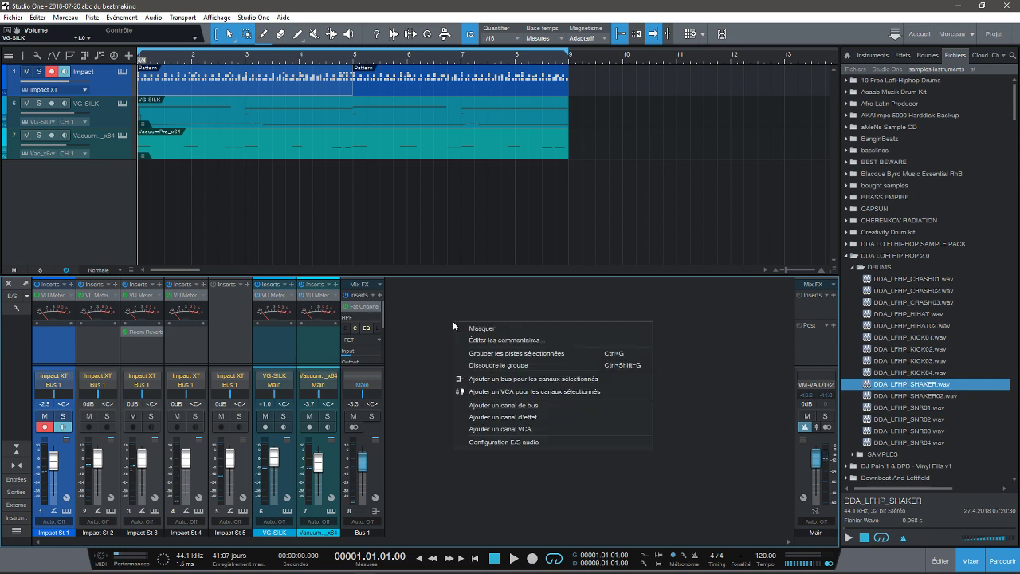
right_click(464, 303)
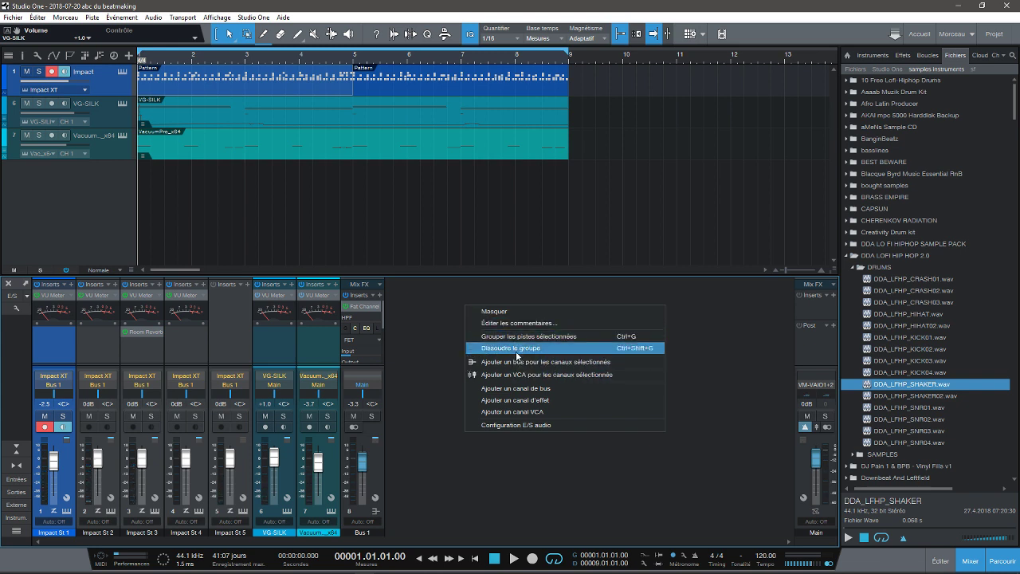
left_click(420, 375)
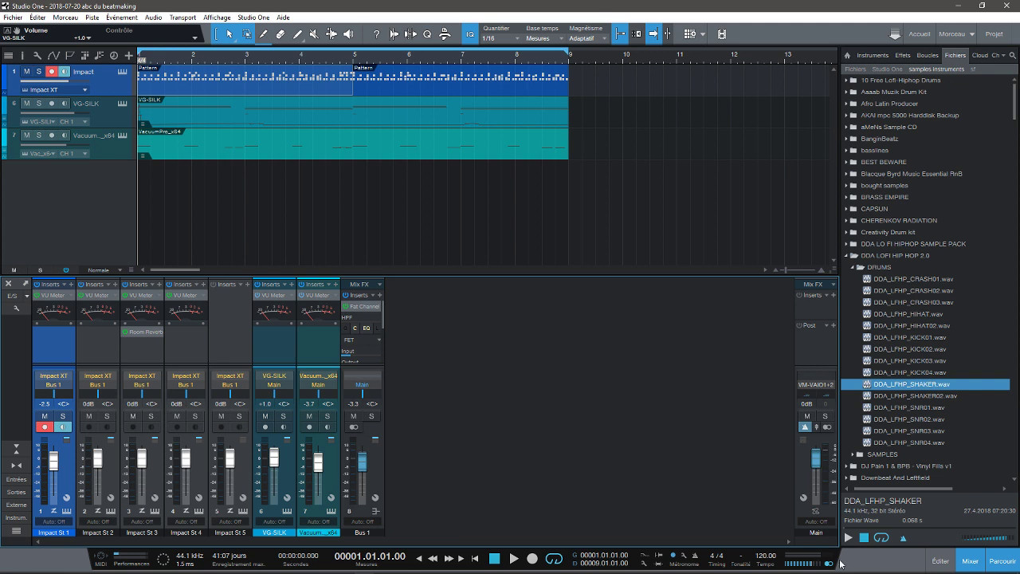
left_click(970, 562)
mouse_move(653, 569)
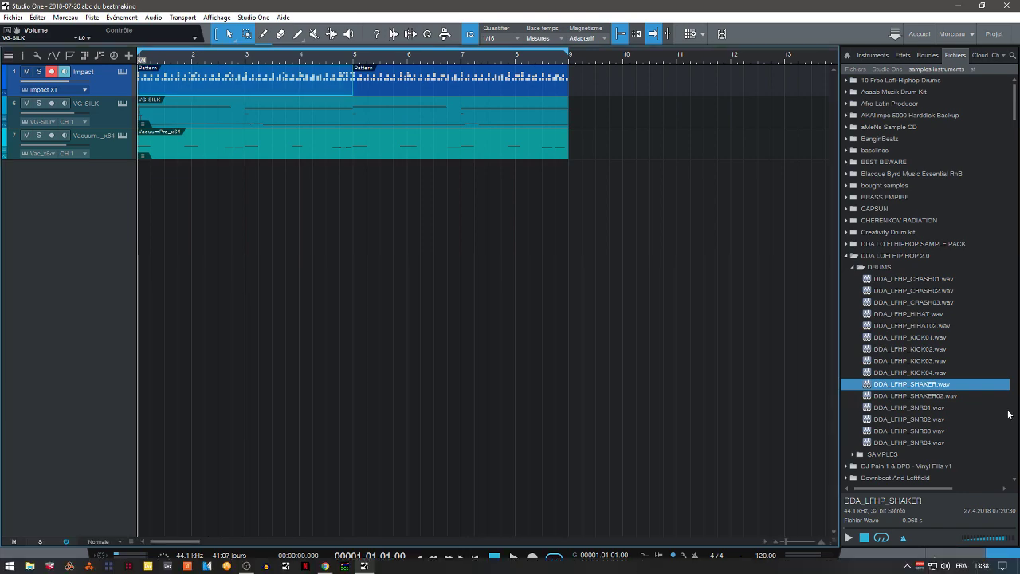